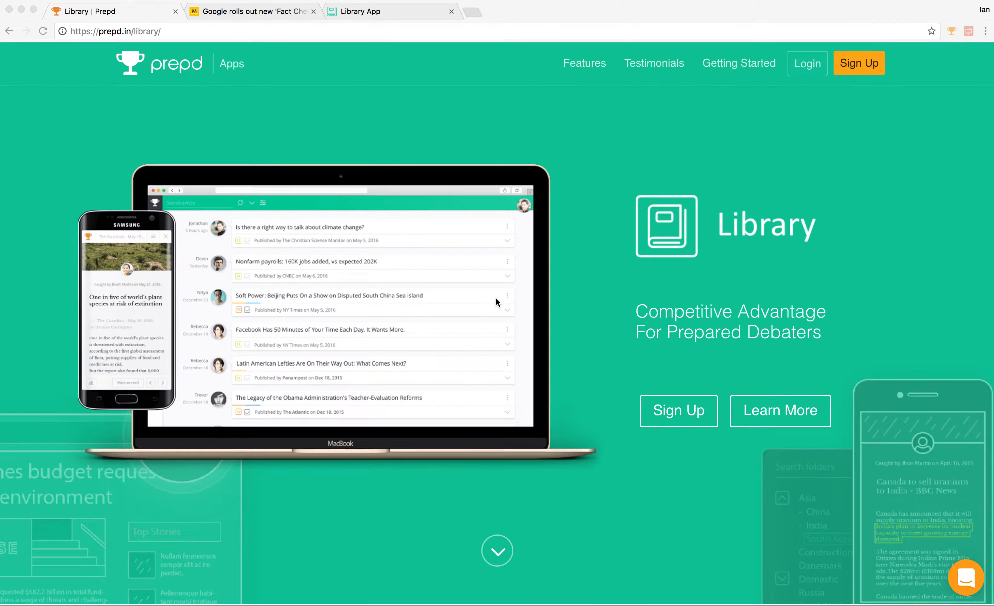
- Save the Google 'Fact Check' news article to the Library and check its Save to Extemp and Save to Congress options before closing the popup
click(253, 14)
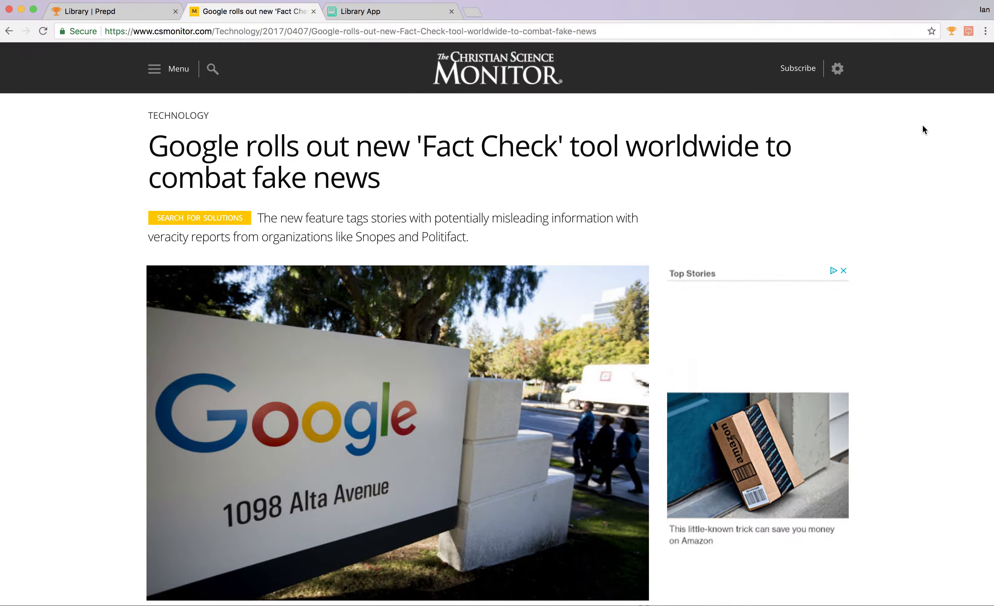
click(954, 32)
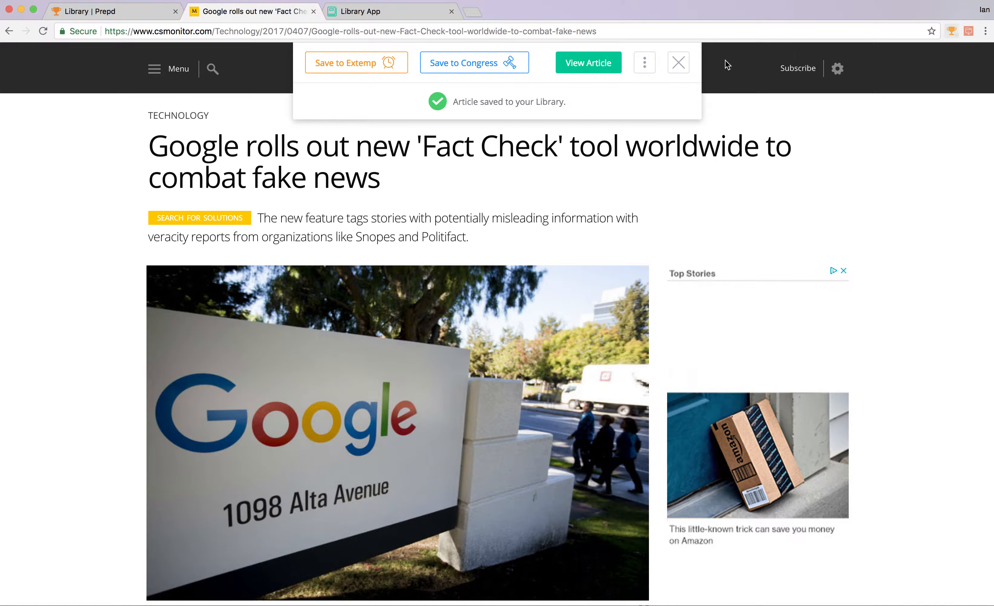
click(385, 73)
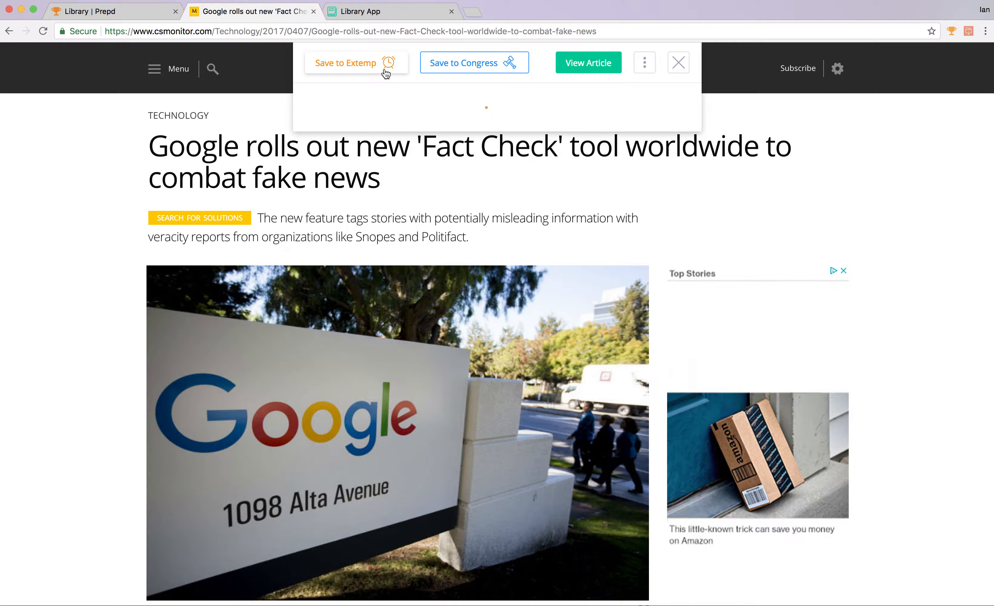
click(448, 70)
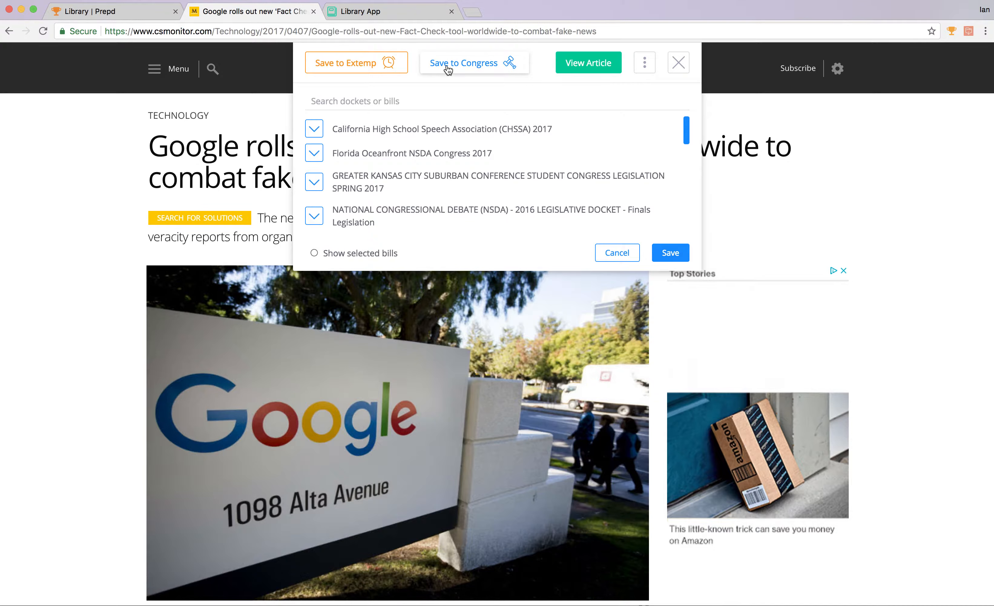
click(448, 71)
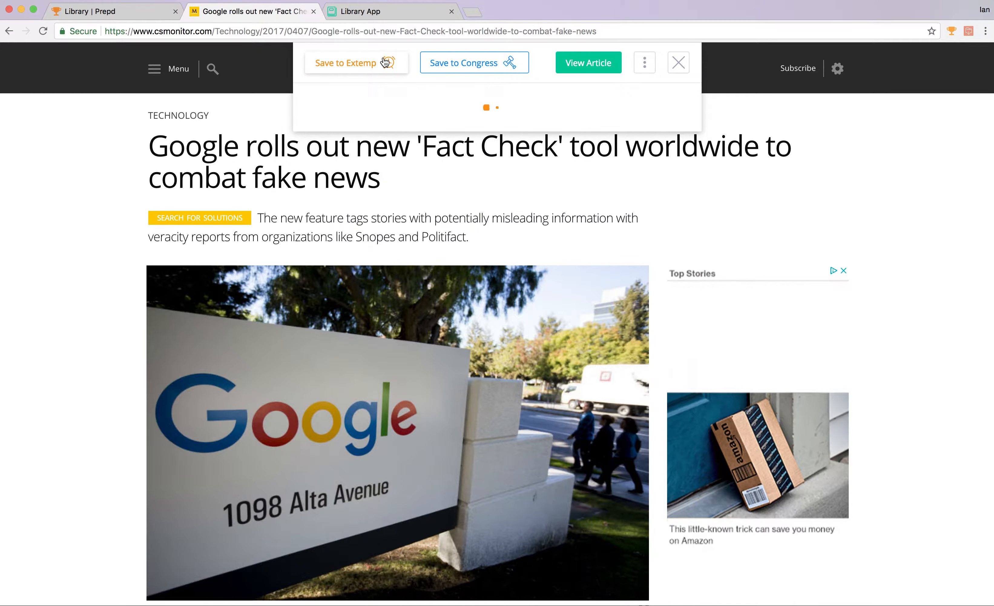
click(684, 61)
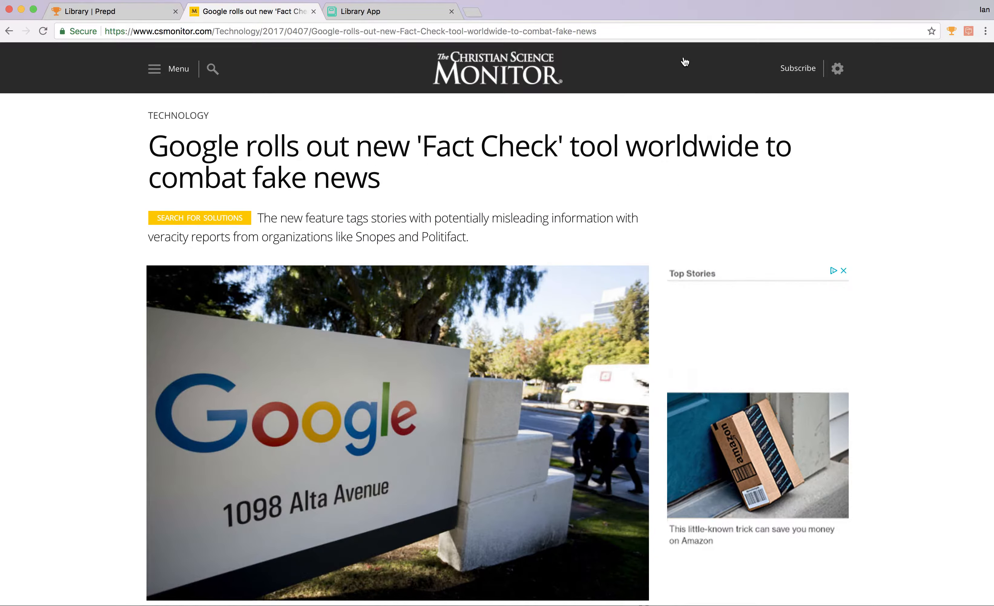
- Switch to the Library App and look through the manually saved articles on the feed's first page
click(369, 13)
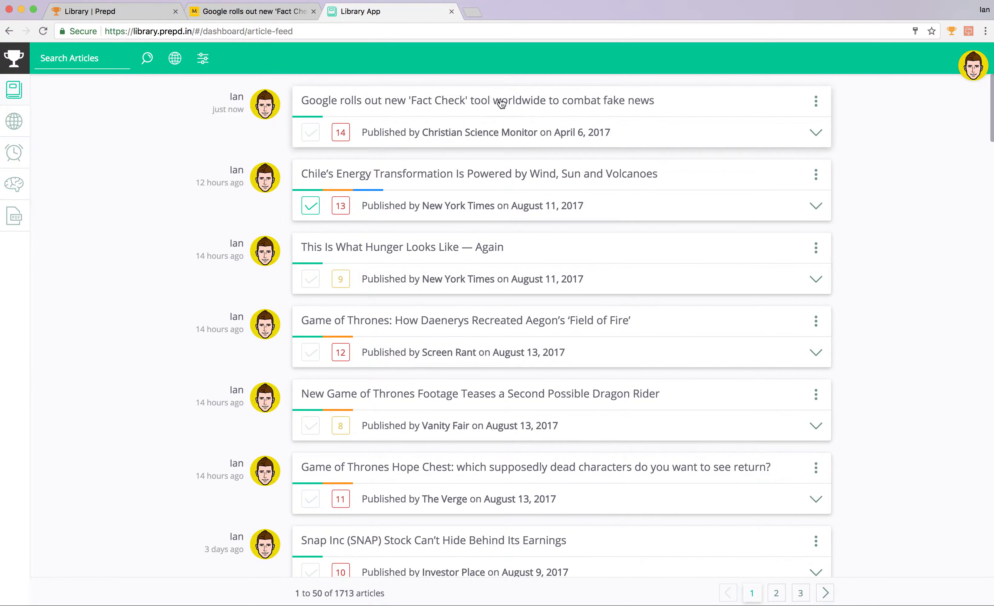
scroll(502, 104, down, 5)
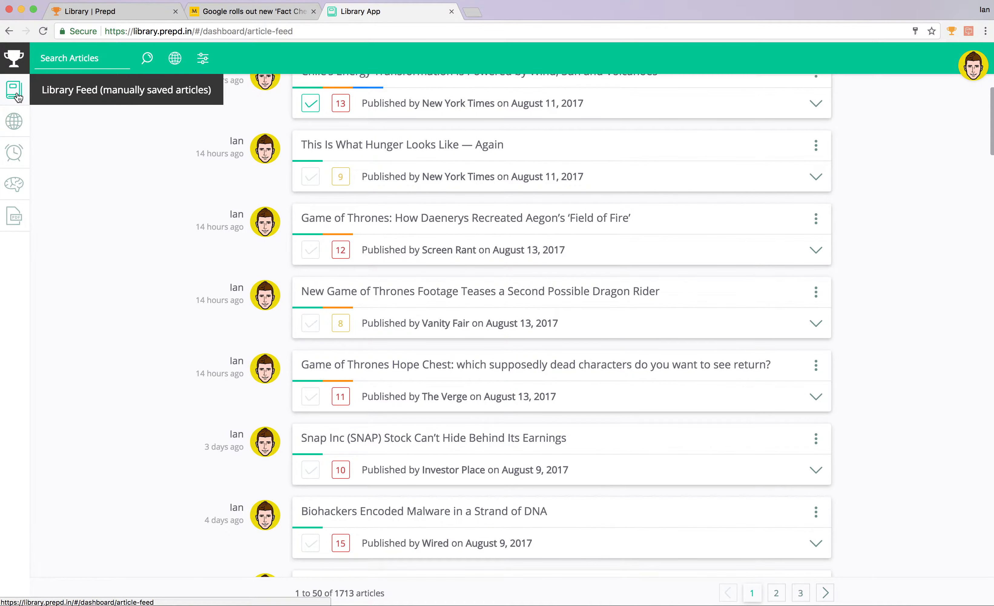
scroll(526, 308, up, 4)
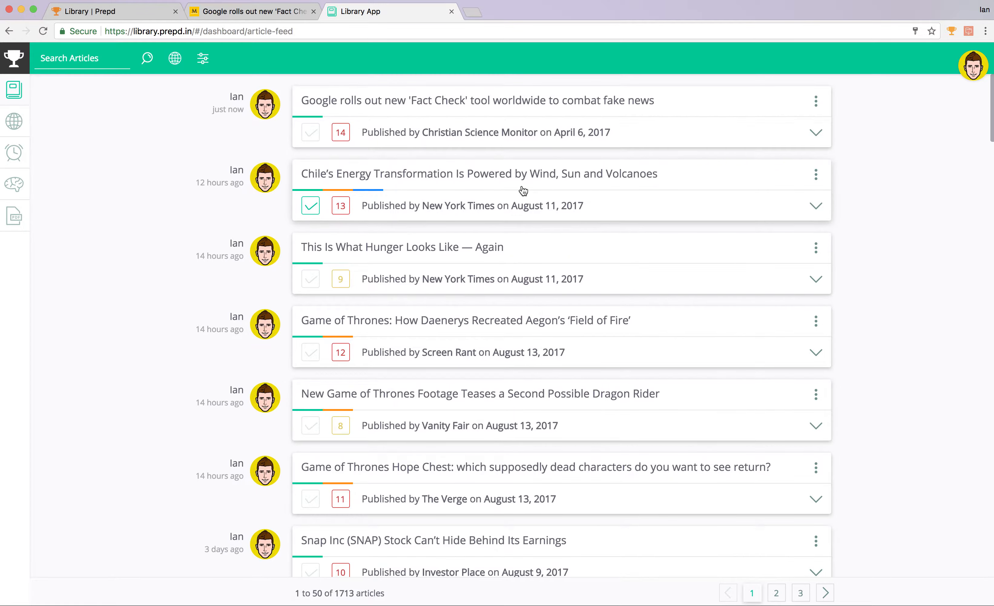
scroll(523, 189, down, 6)
scroll(524, 191, down, 7)
scroll(524, 190, up, 8)
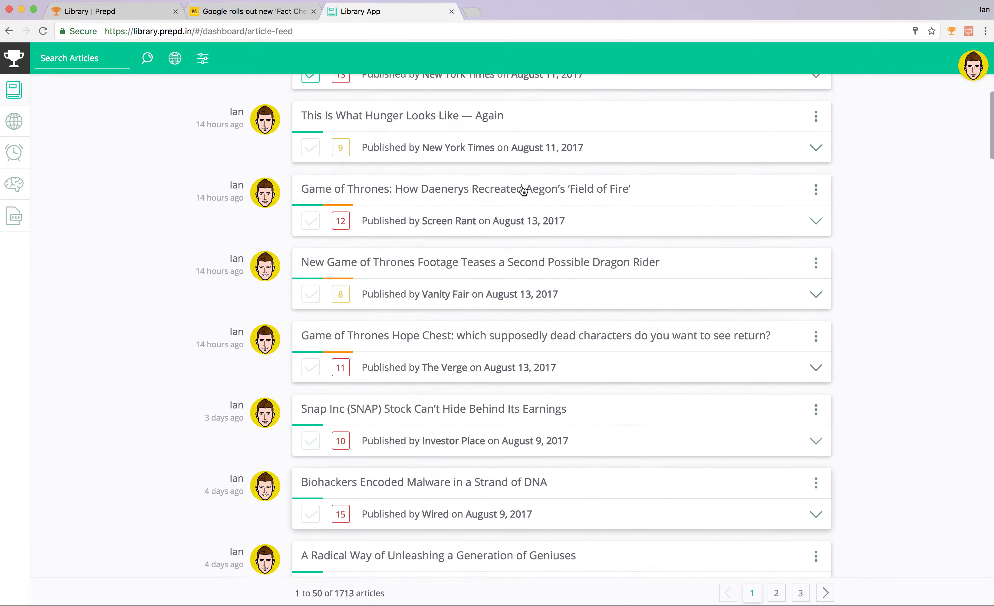
scroll(524, 191, down, 7)
scroll(523, 191, down, 20)
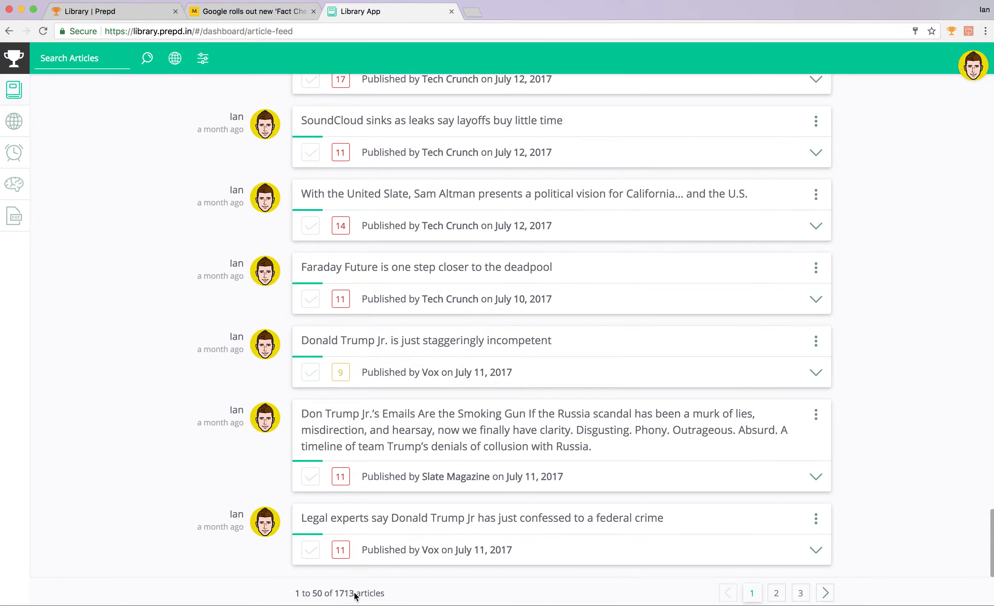
- Go to page 2 of the feed and read the summaries of the scary climate change and Fox News emails articles
click(825, 592)
scroll(644, 498, up, 20)
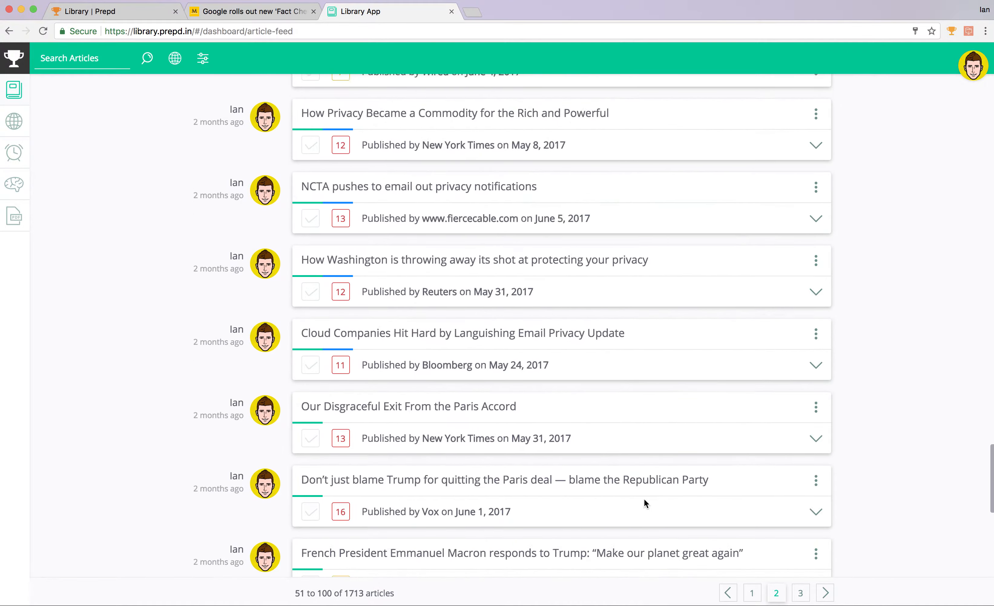
scroll(644, 499, up, 5)
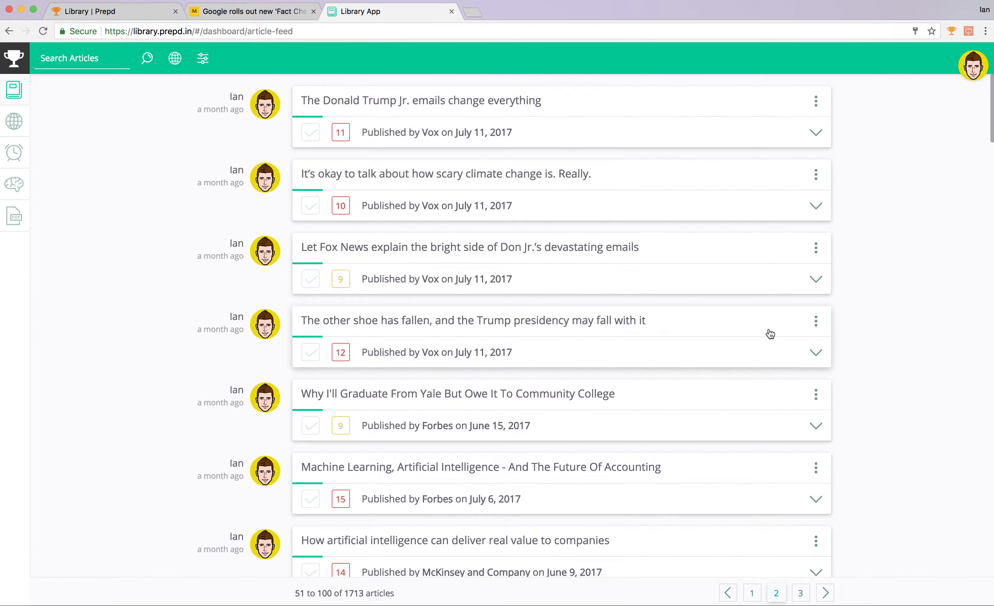
click(820, 204)
scroll(823, 204, down, 2)
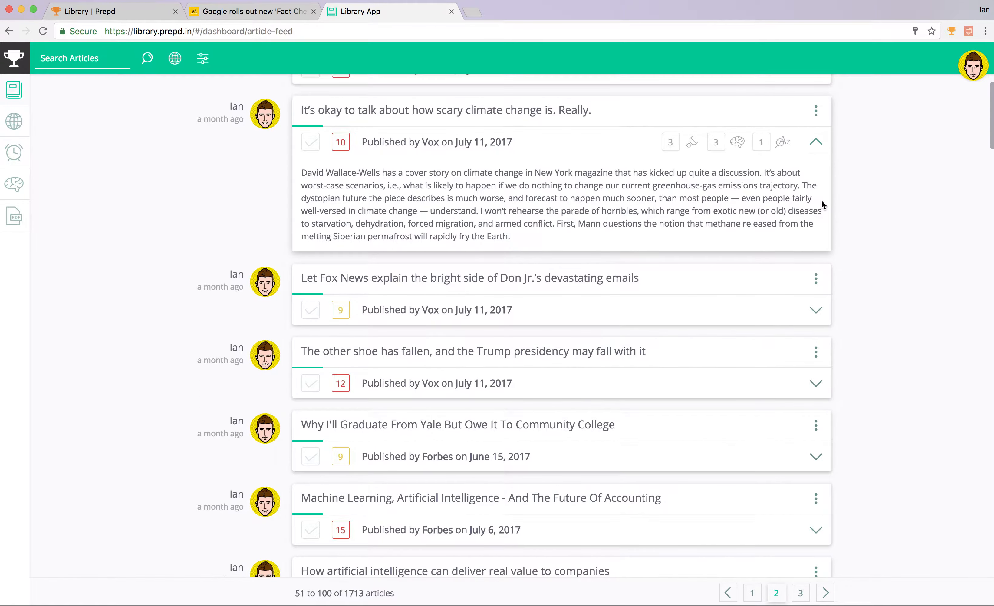
click(815, 318)
triple_click(369, 366)
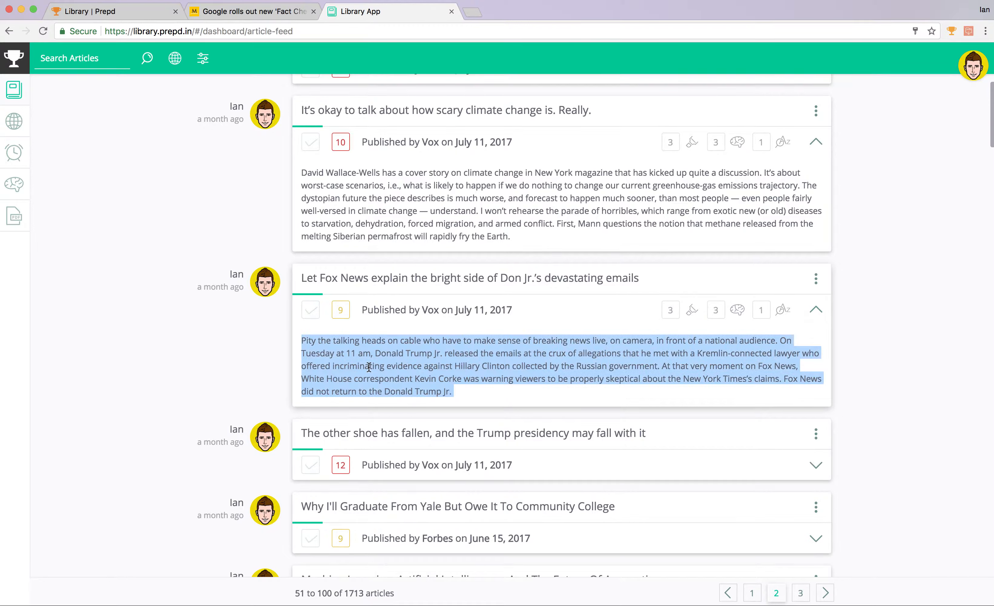
double_click(420, 210)
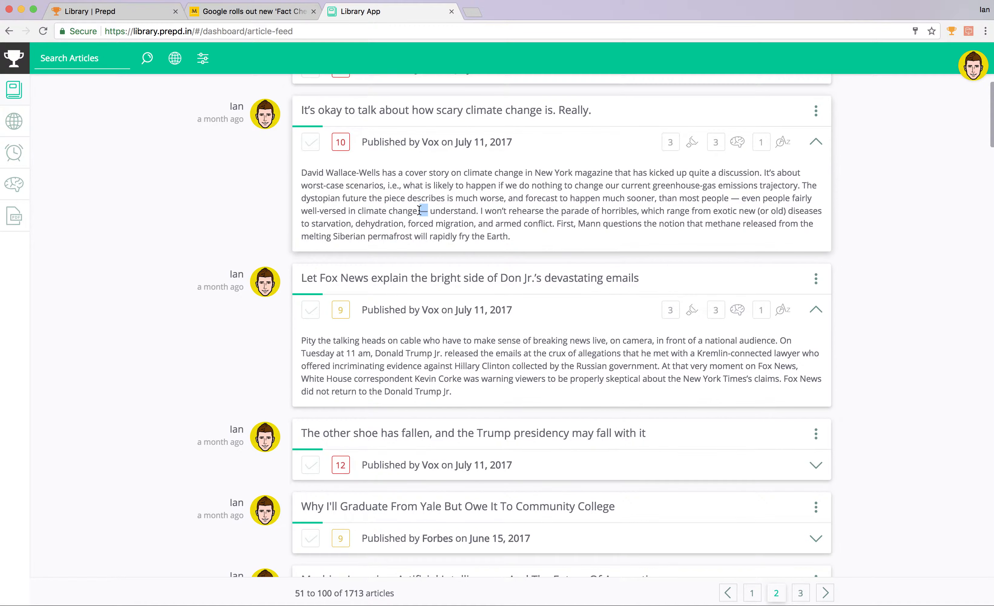
click(420, 210)
right_click(419, 210)
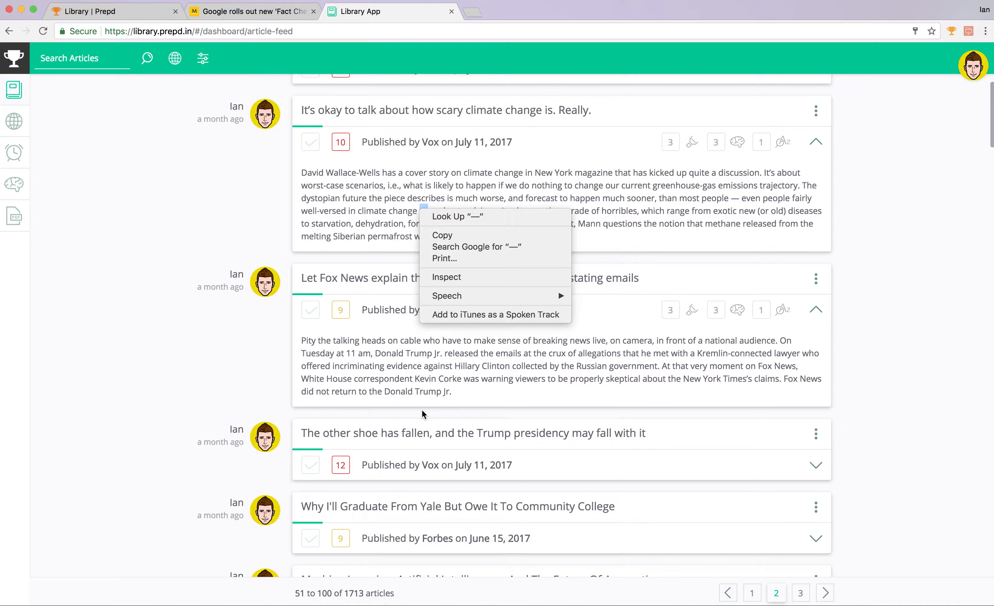
- Return to page 1 of the feed and examine the available actions and editable details of the Chile's Energy Transformation article
click(752, 595)
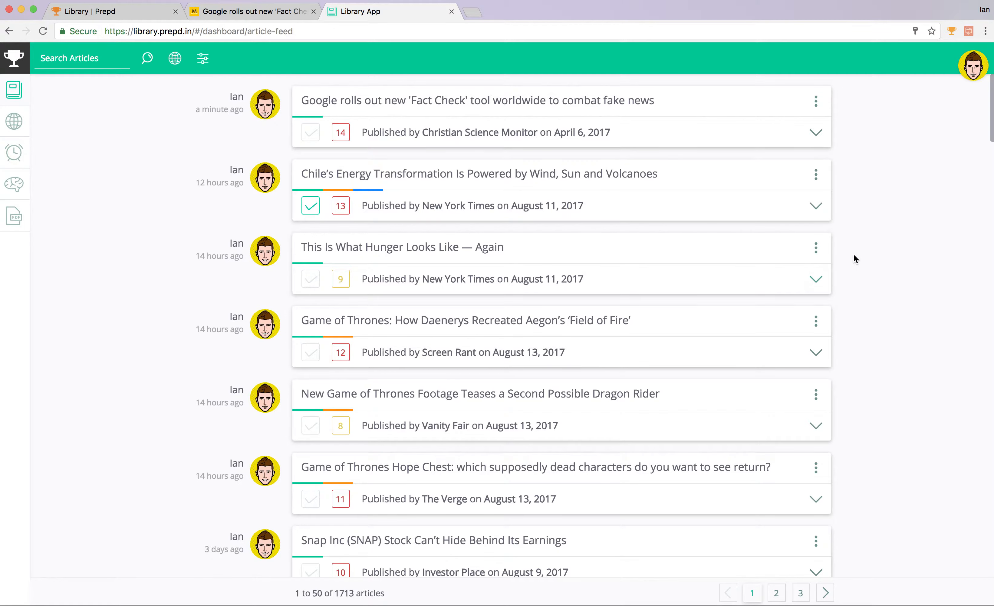
click(816, 250)
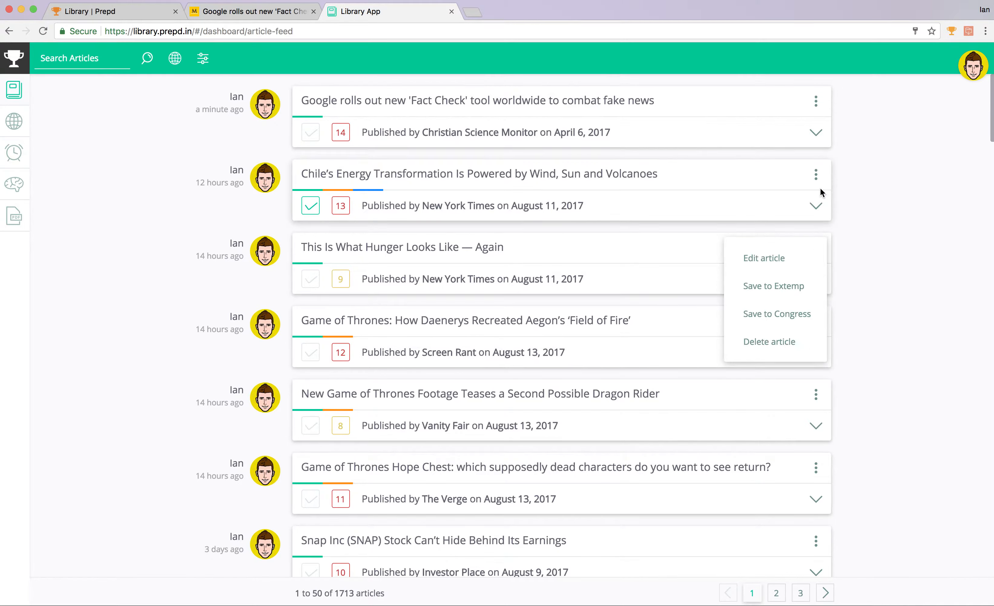
click(817, 178)
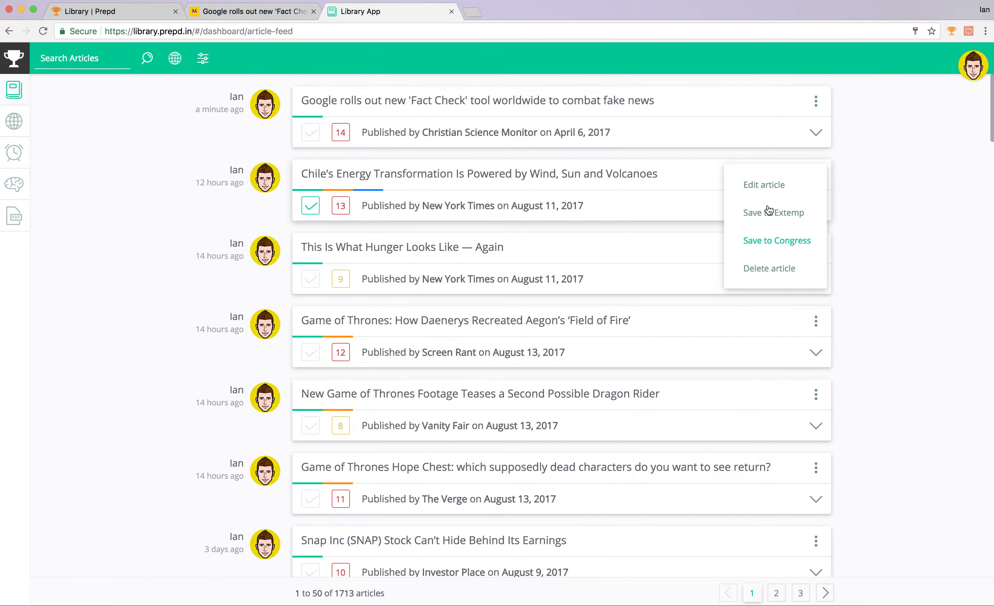
click(757, 190)
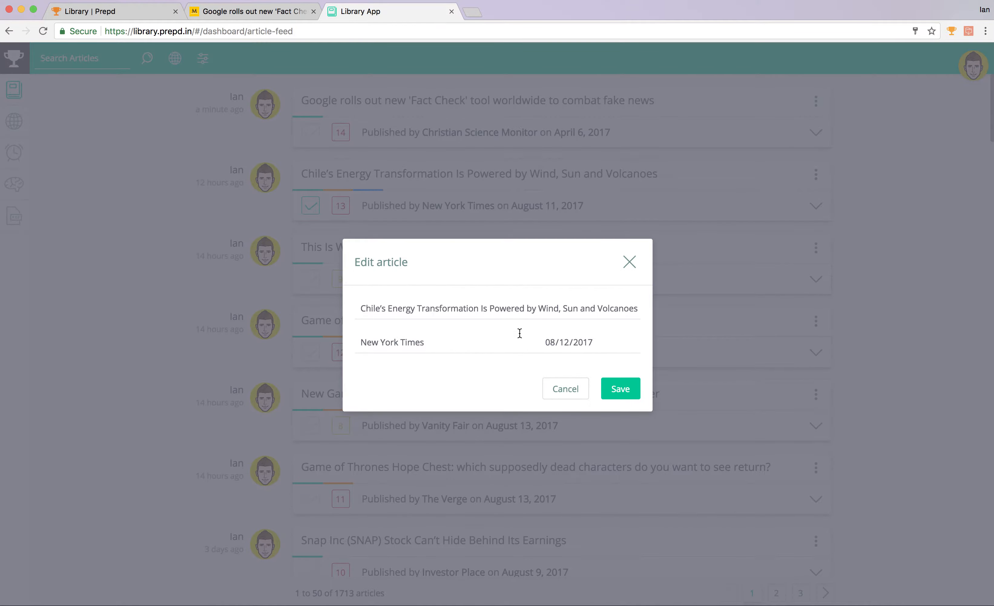
click(628, 271)
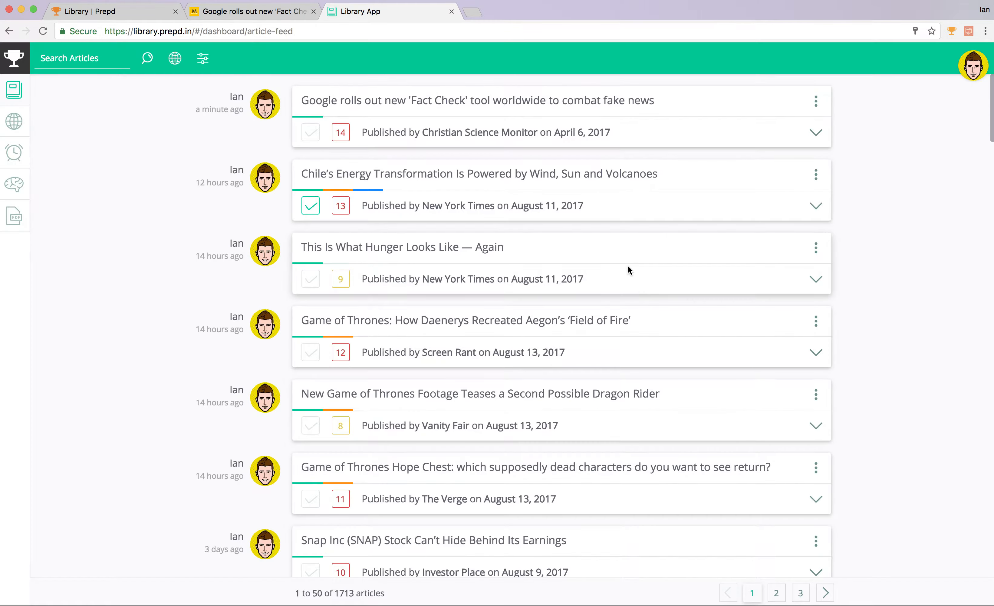
click(816, 180)
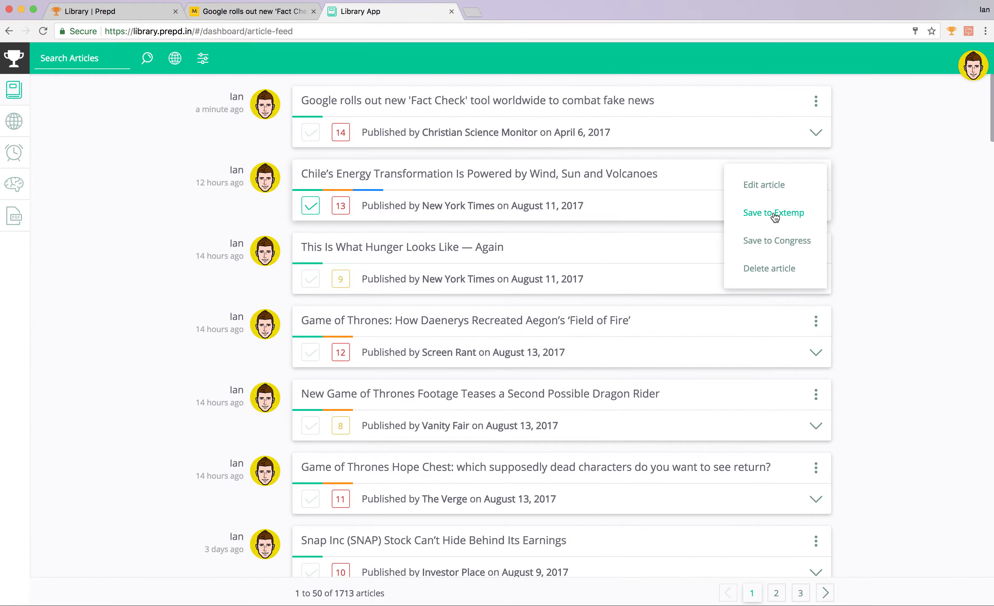
click(858, 258)
- Save the article 'This Is What Hunger Looks Like — Again' to the Poverty folder in Extemp
click(816, 248)
click(772, 287)
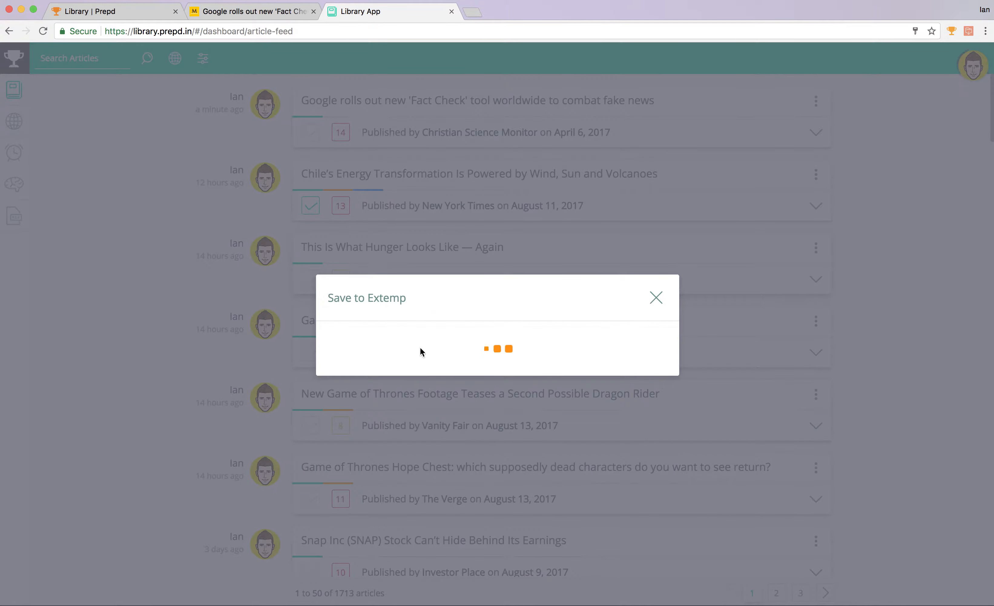
text(Poverty)
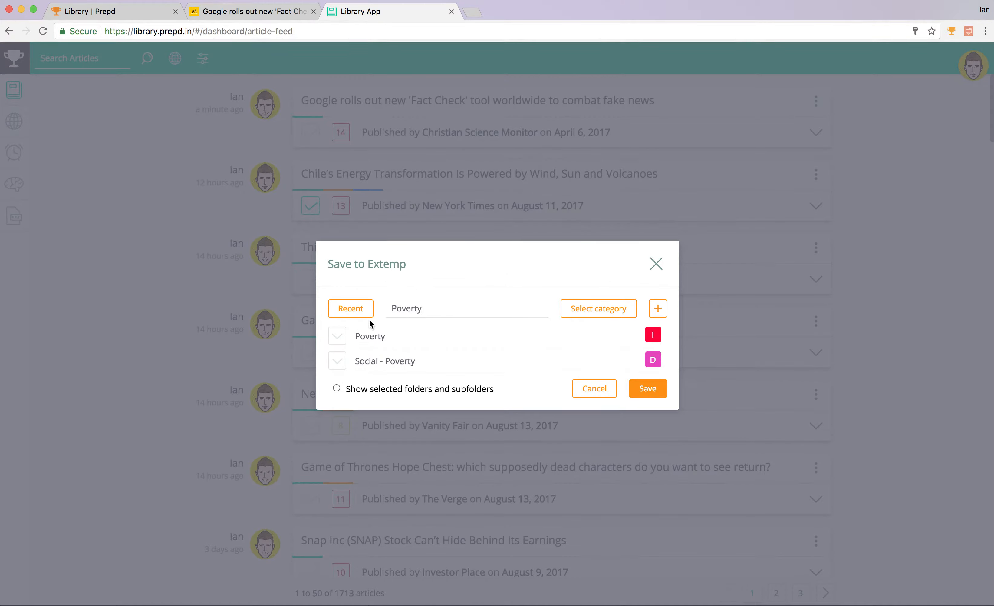
click(369, 337)
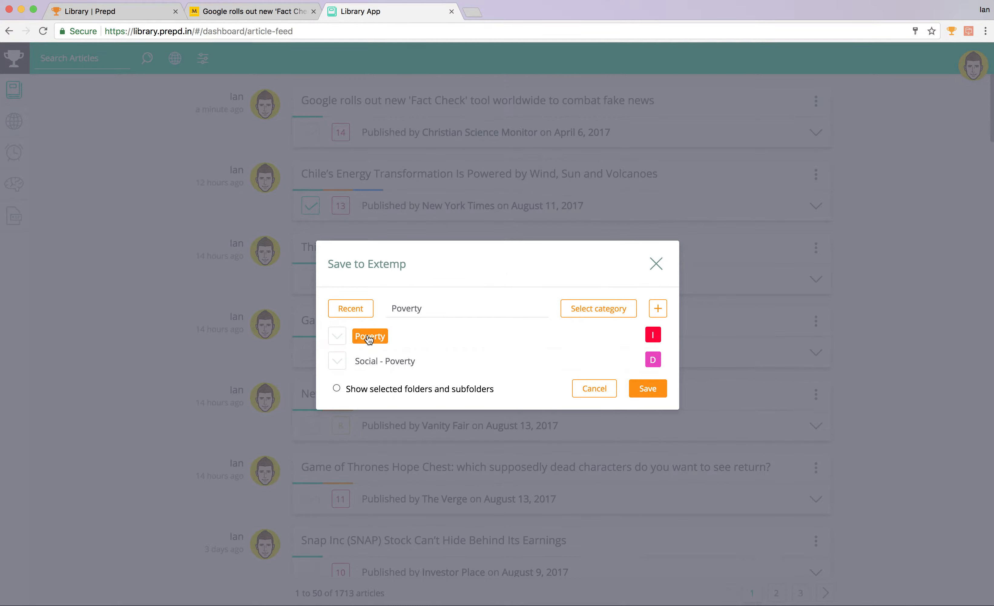
click(649, 390)
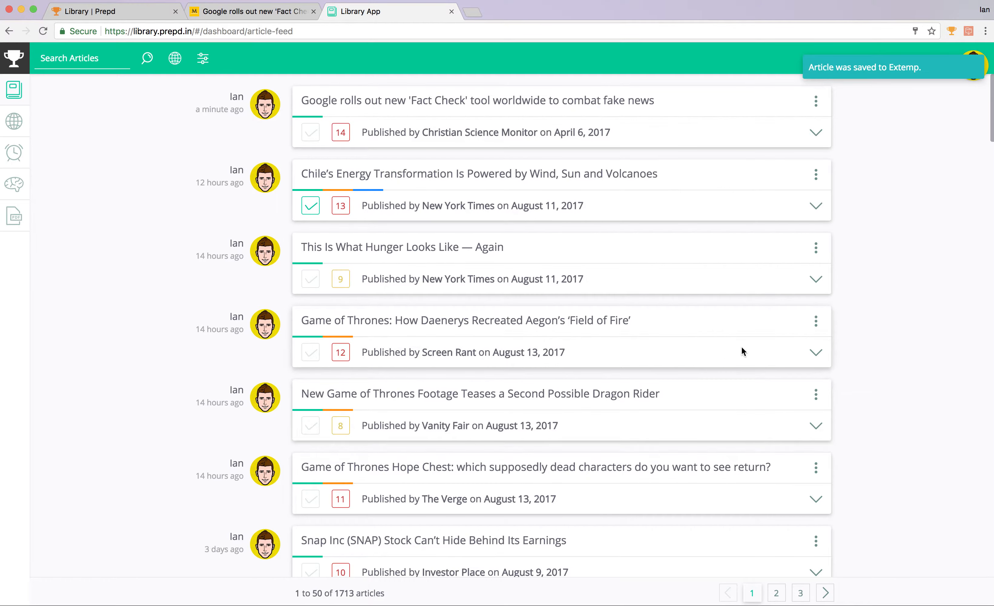
- Save 'This Is What Hunger Looks Like — Again' to Congress under bill 202 on feminine hygiene products, found by searching for poverty
click(817, 249)
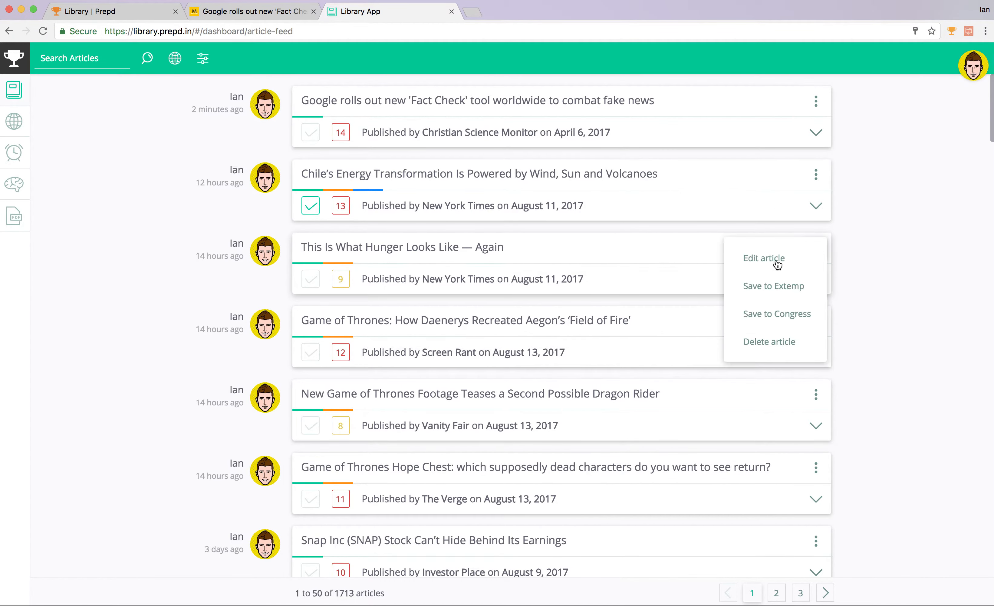
click(753, 313)
click(408, 269)
text(povety)
key(BackSpace)
key(BackSpace)
text(rty)
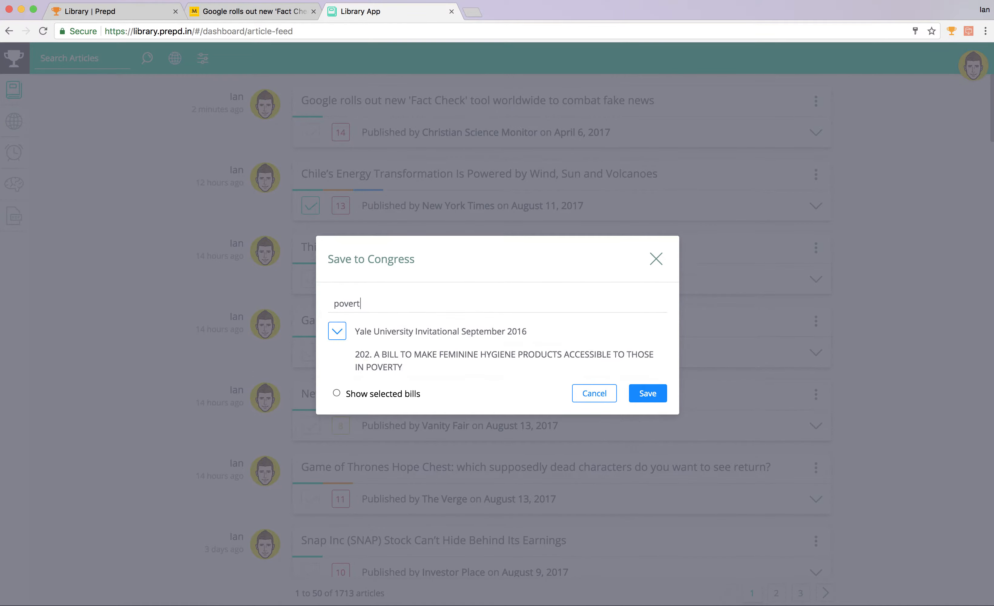
click(531, 361)
click(657, 394)
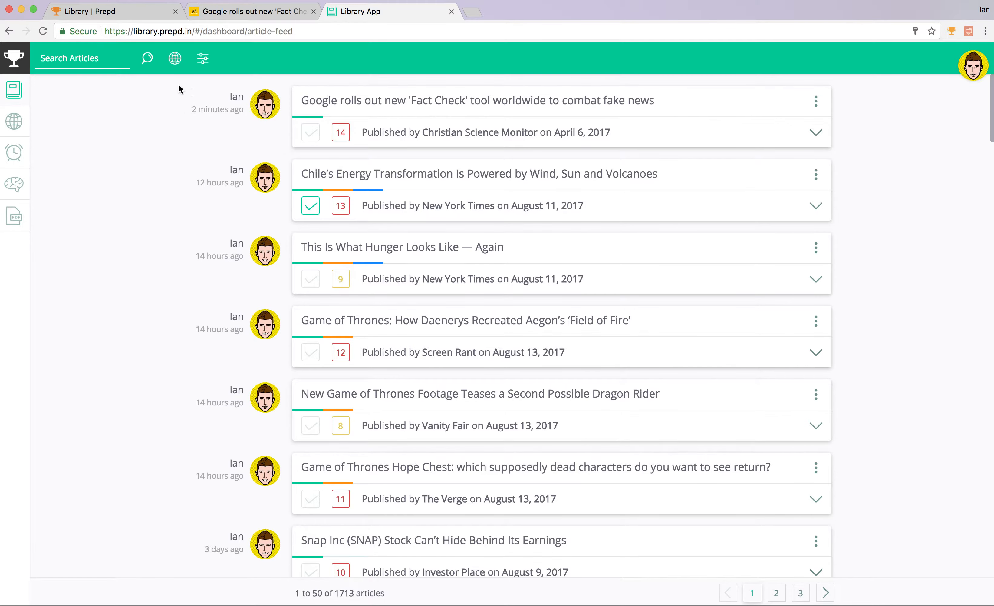
- Show the feed's sort and filter options and examine the choices for sort order, read status and article type
click(201, 65)
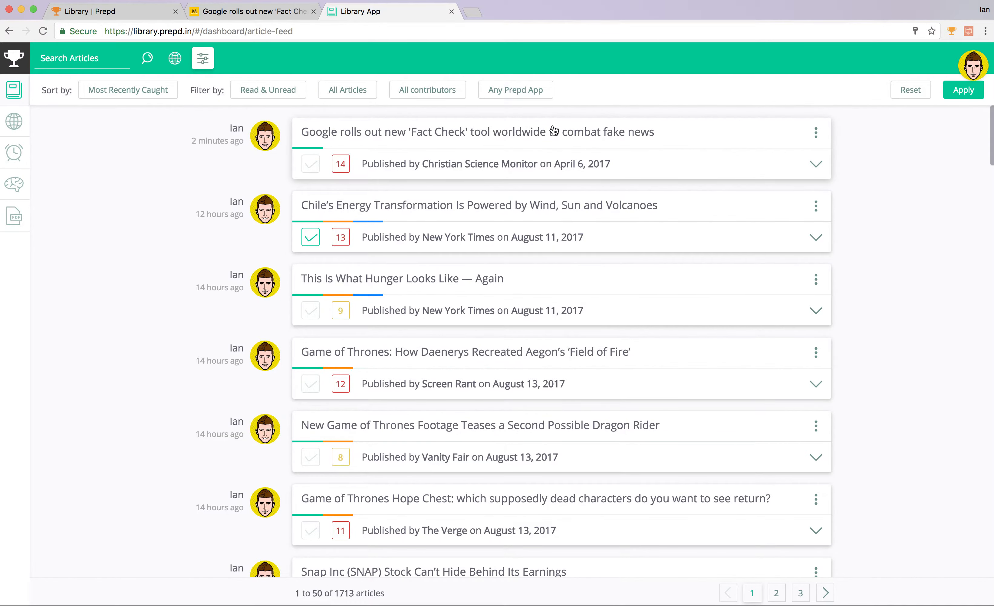
click(143, 96)
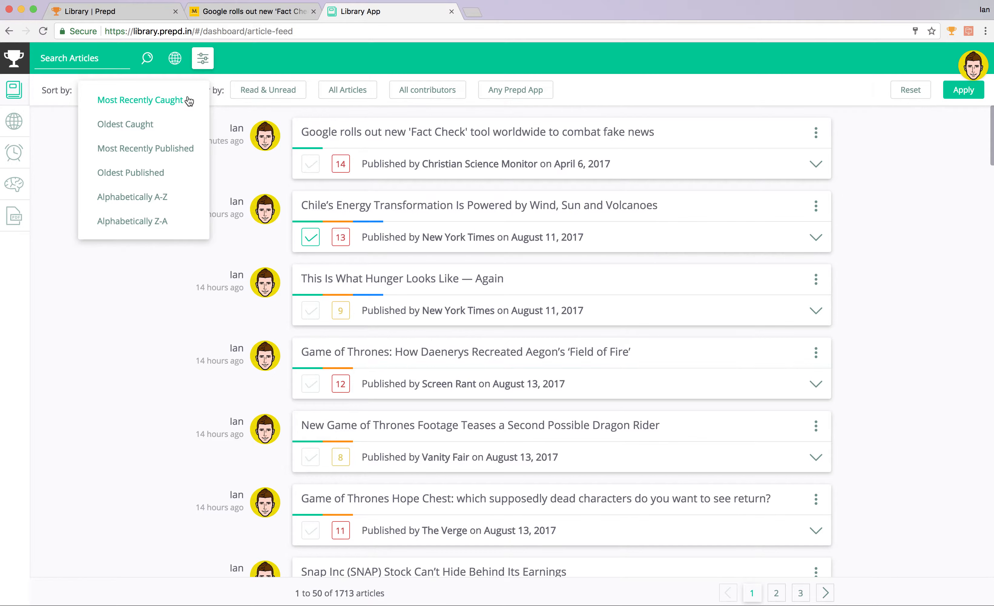
click(152, 287)
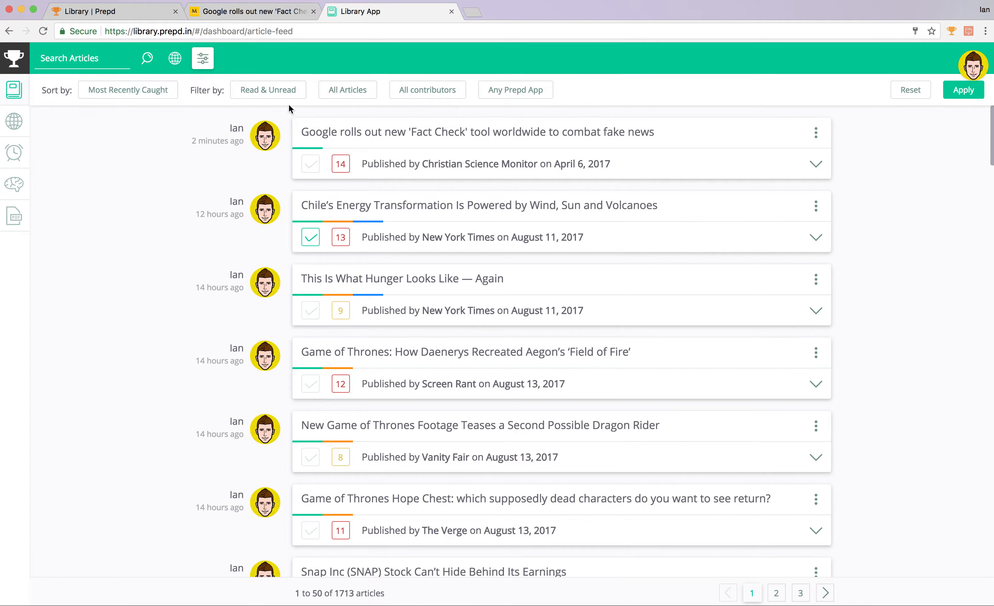
click(292, 94)
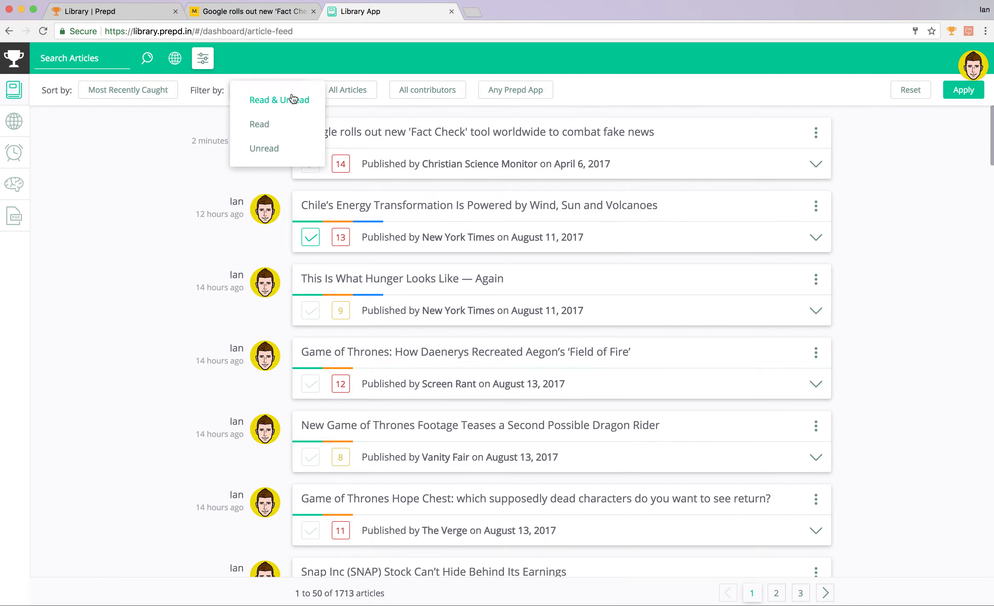
click(344, 89)
click(345, 90)
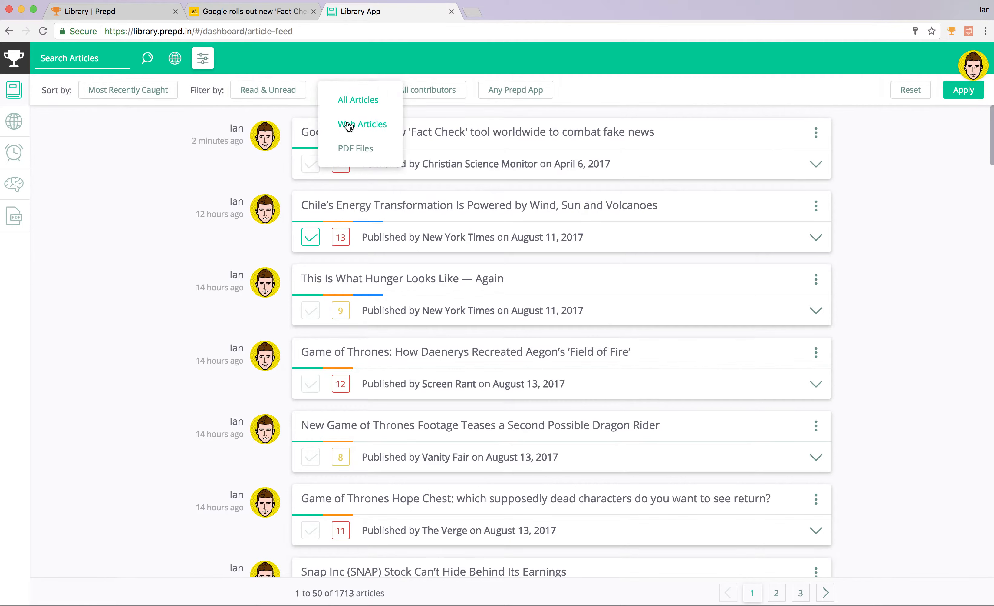
click(466, 57)
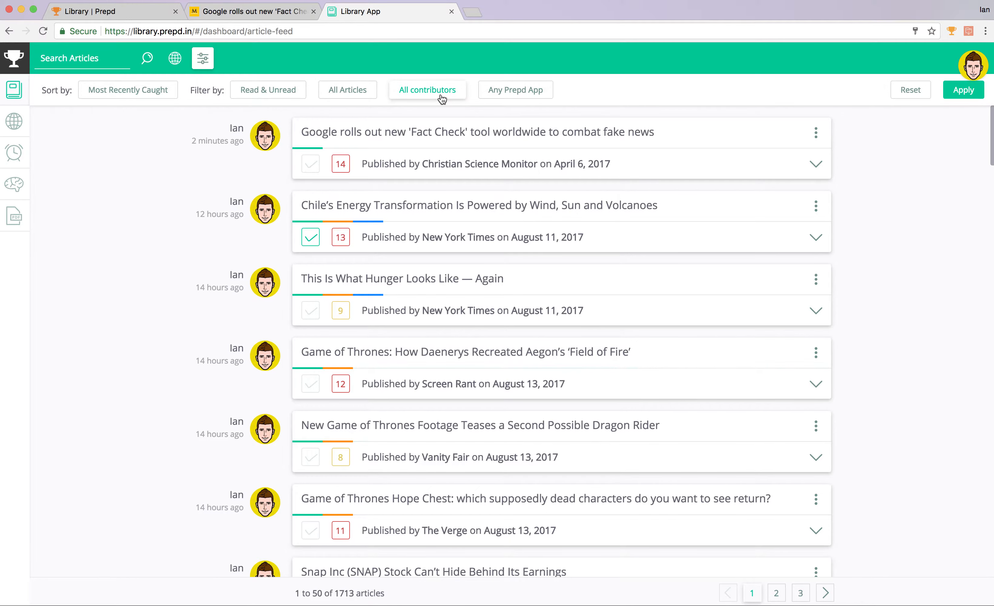
- Filter the library feed to articles contributed by Beyonce Knowles-Carter
click(442, 99)
scroll(435, 199, down, 3)
scroll(435, 203, down, 2)
scroll(435, 203, up, 5)
double_click(435, 203)
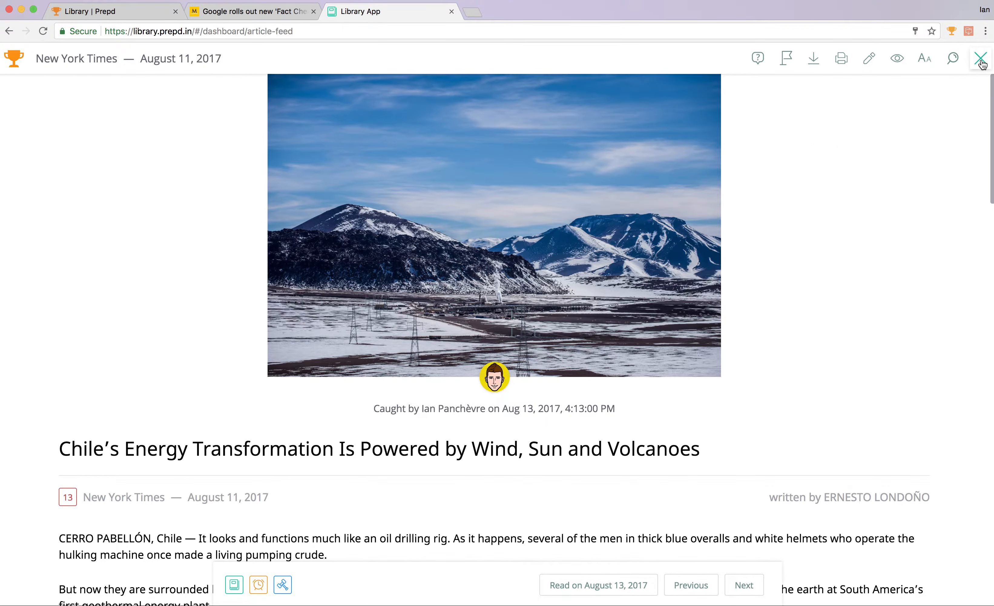
click(981, 61)
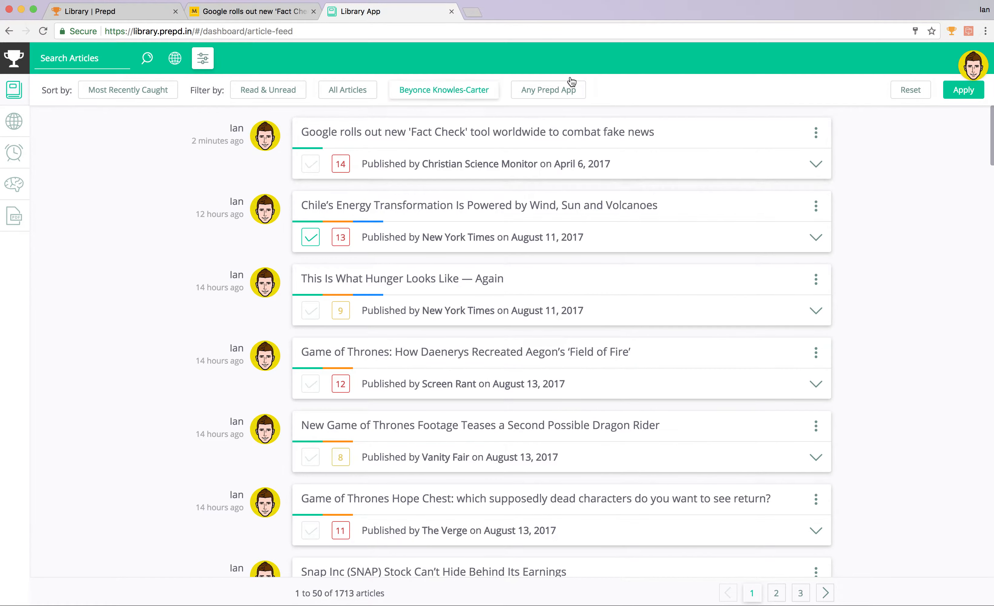
click(962, 98)
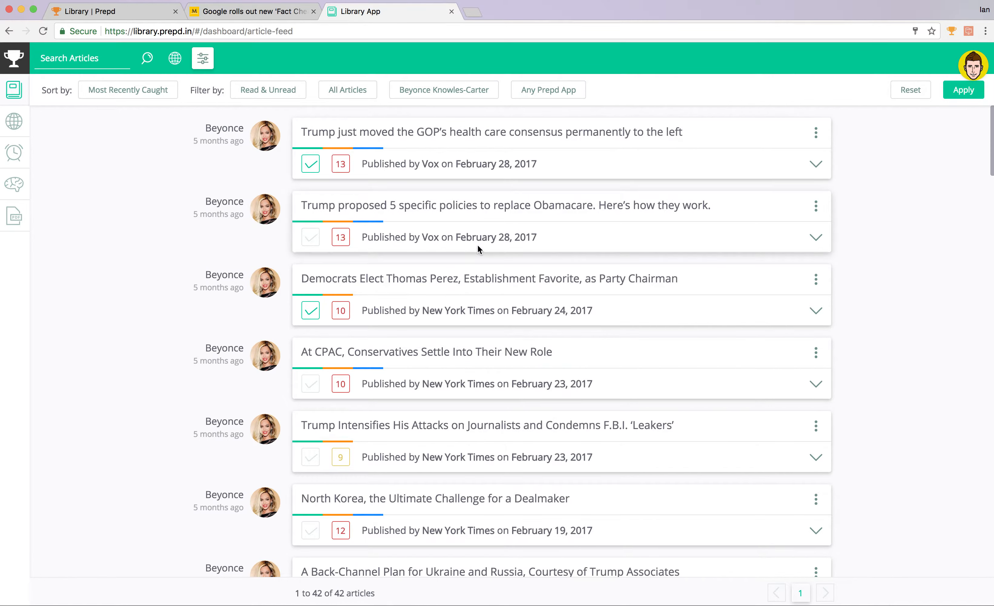
- Examine the Prepd app filter choices without changing them, and hide the sort and filter options
click(558, 91)
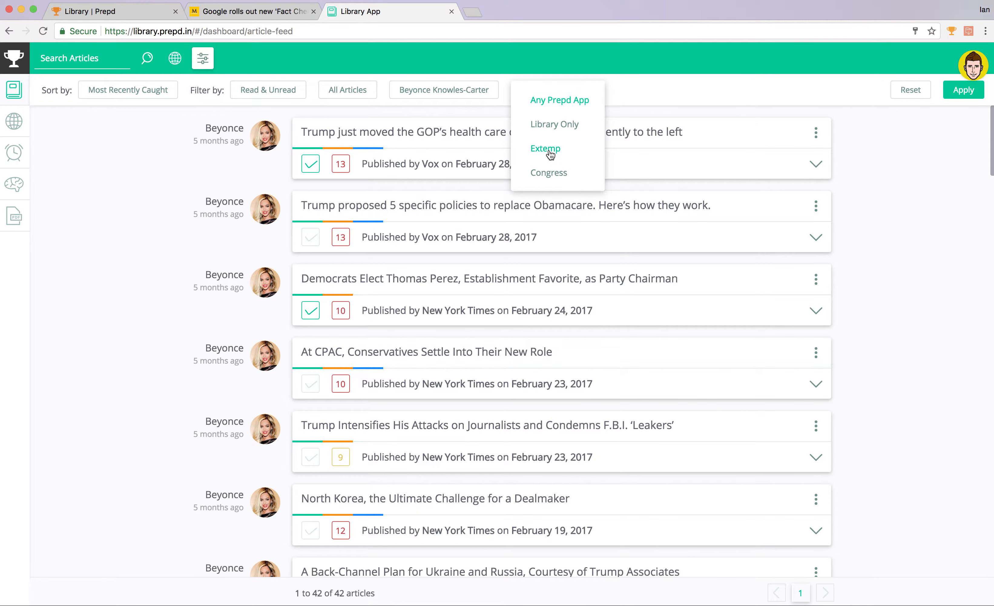
click(495, 77)
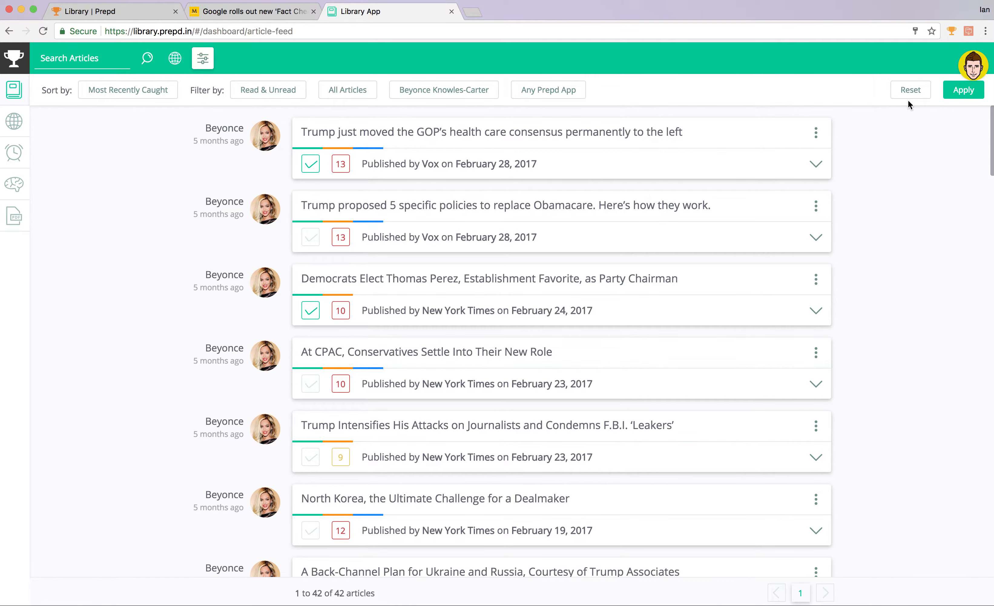
click(206, 60)
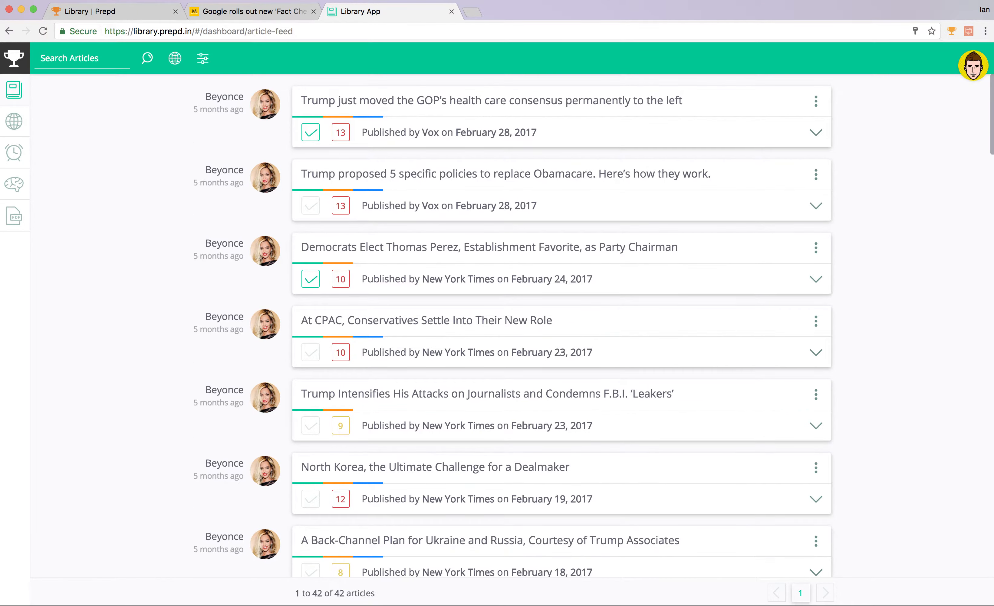
- Look over the account panel, choosing Yale University in its team list, and view the launch options for the other Prepd apps
click(968, 66)
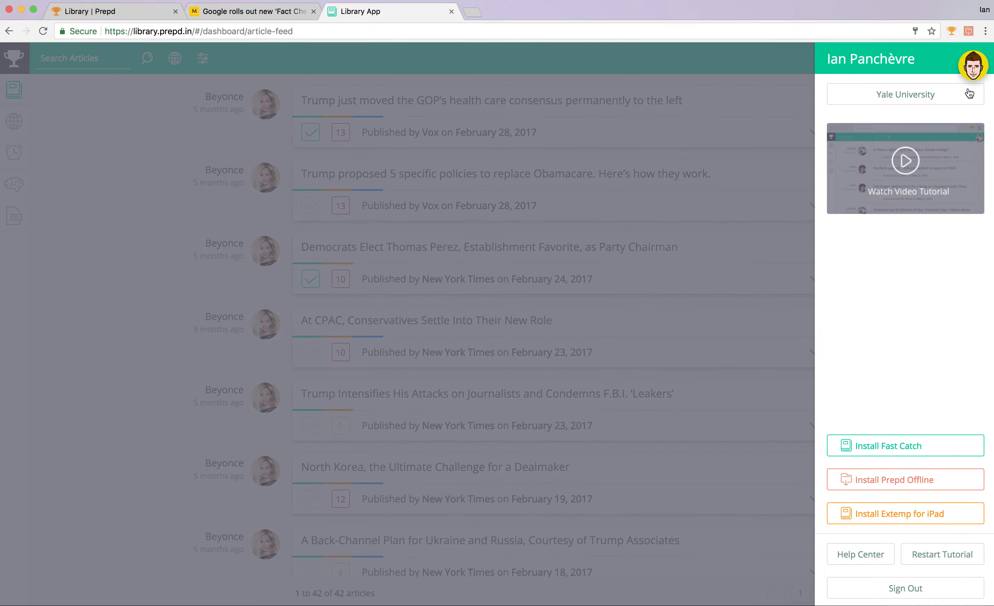
click(959, 101)
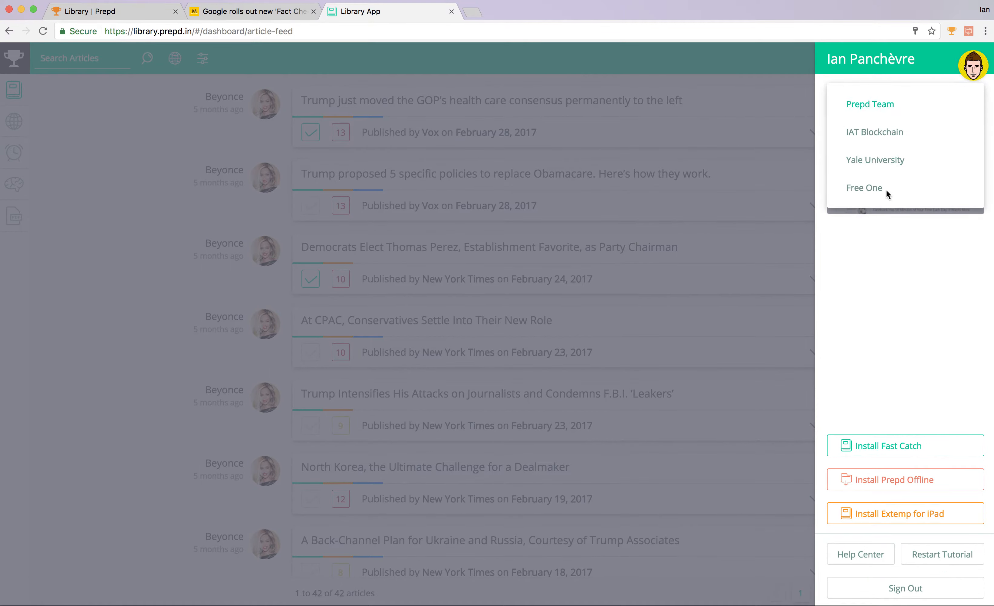
click(889, 159)
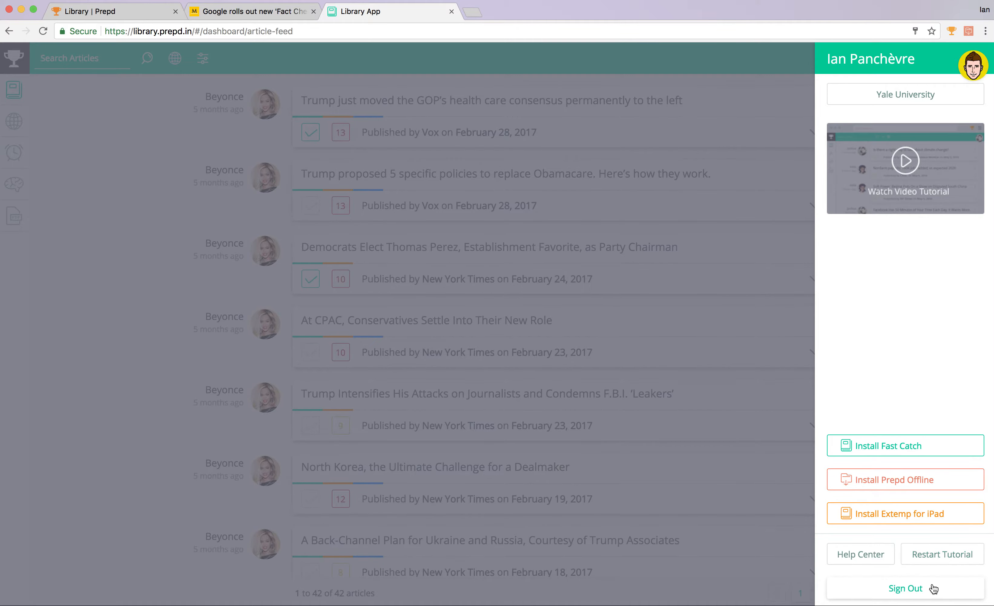
click(981, 71)
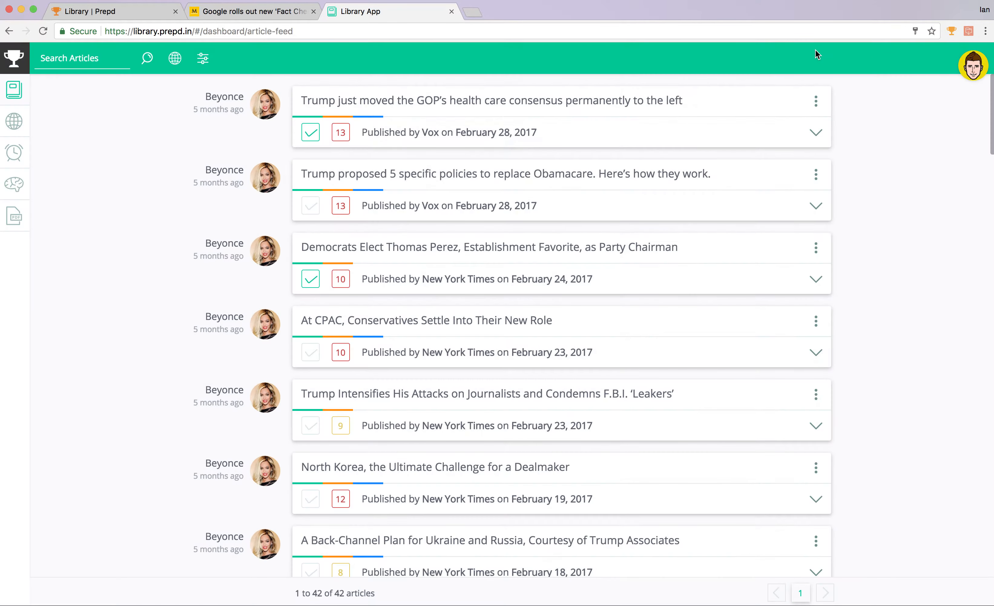
click(10, 69)
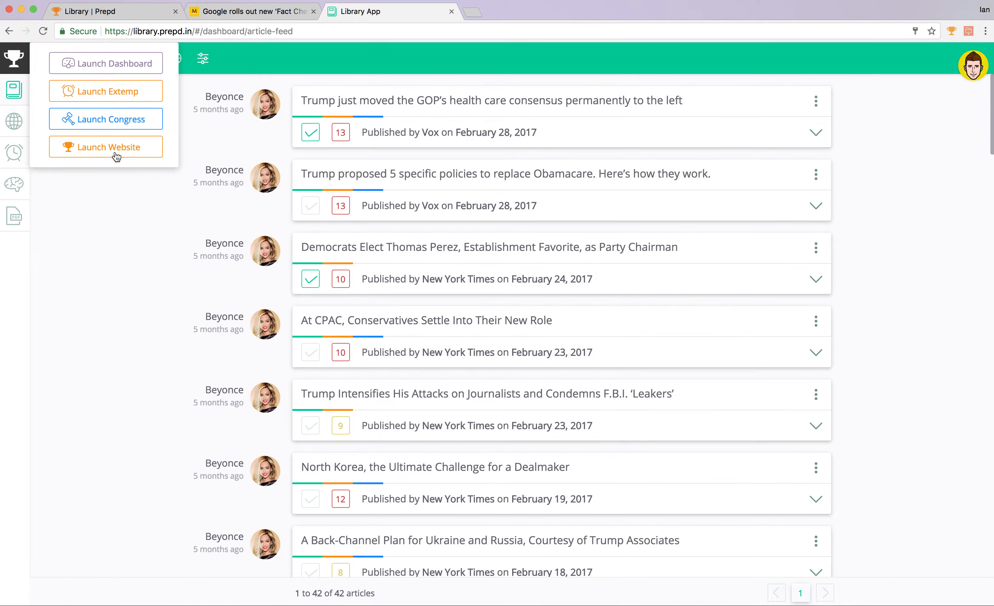
click(112, 208)
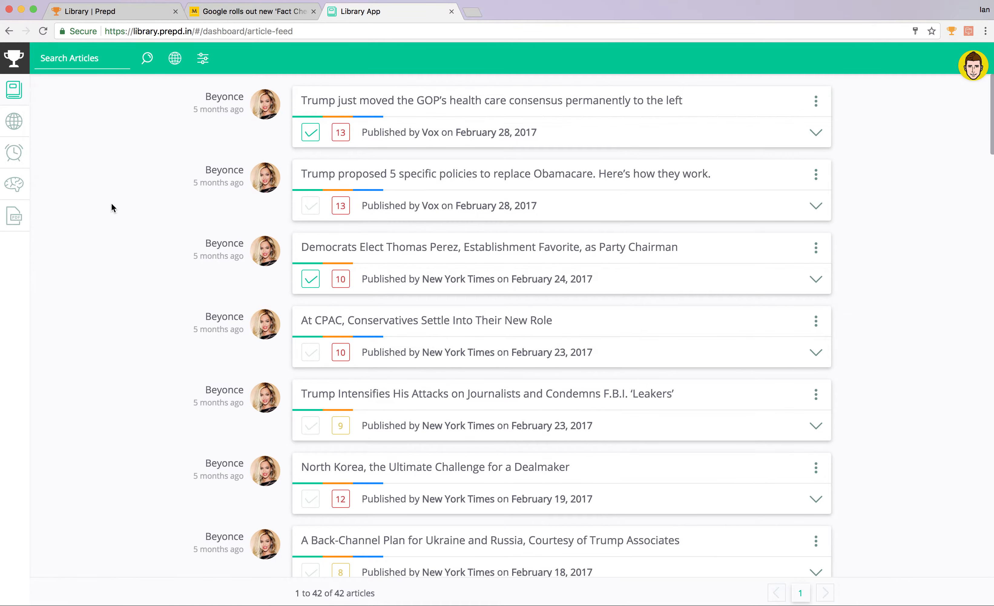
- Search for Energy in the library, browse the matching articles, and run the same search in the news feed
click(111, 58)
text(Energy)
click(148, 58)
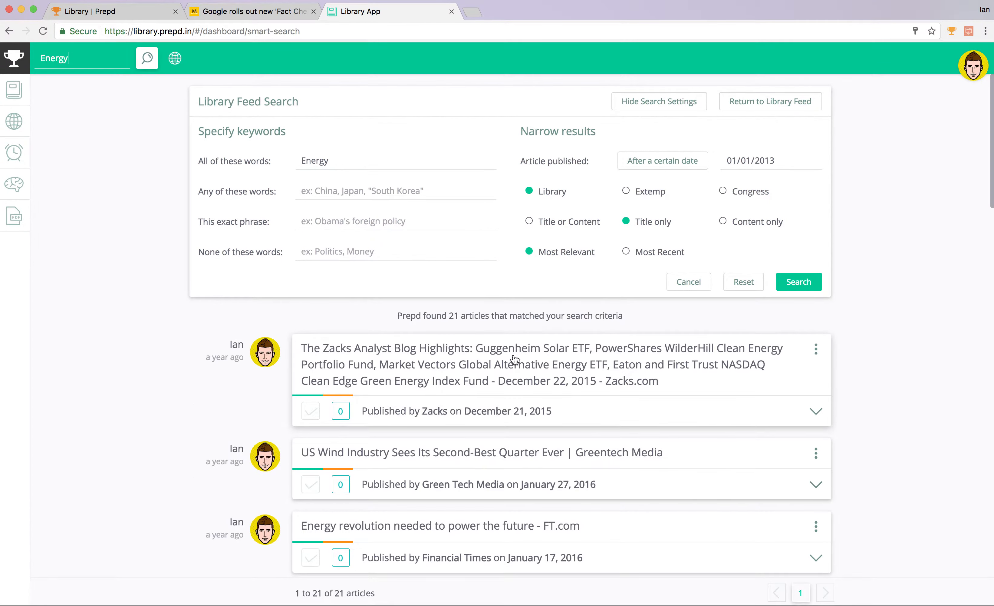
scroll(514, 359, down, 5)
scroll(515, 359, down, 4)
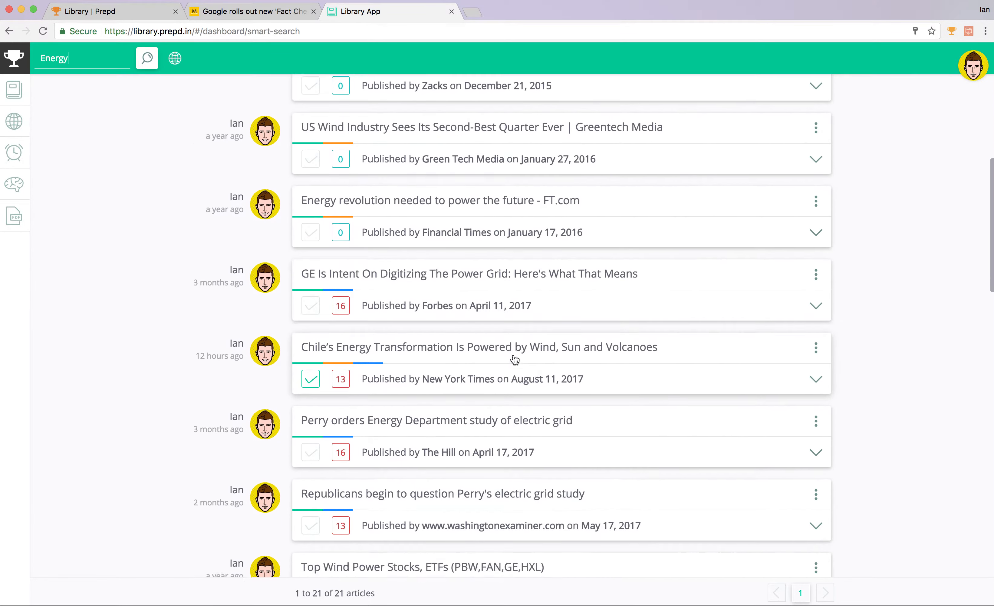
scroll(514, 357, up, 10)
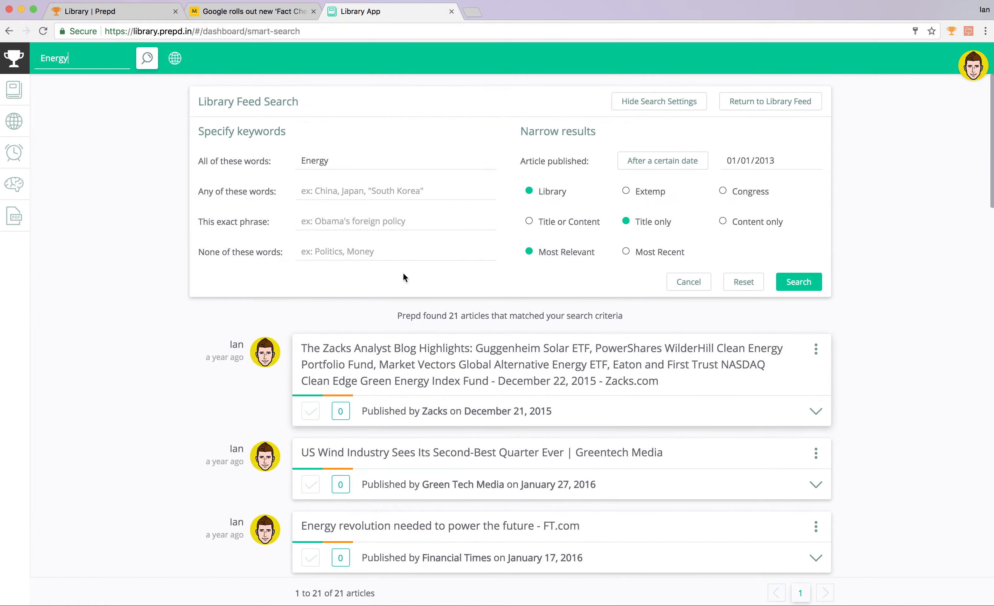
click(177, 65)
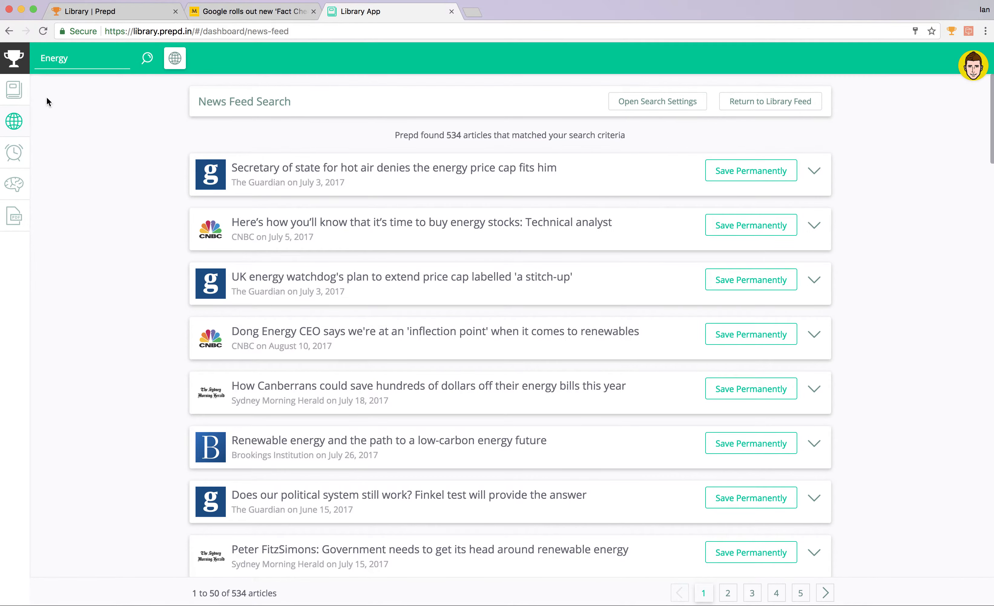
- Return to the library feed, reset its filters to the defaults, and hide the sort and filter options
click(23, 92)
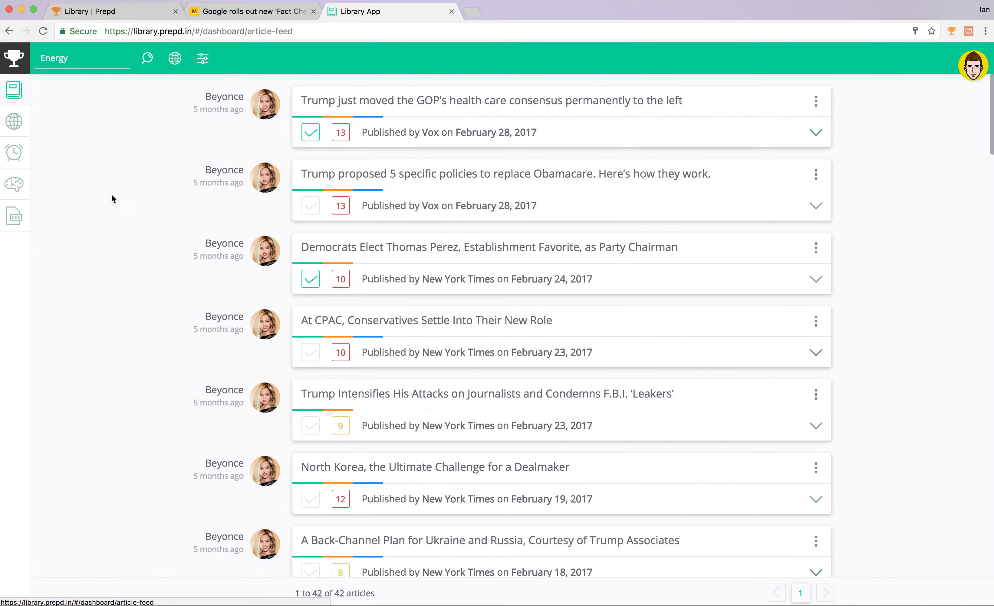
click(202, 60)
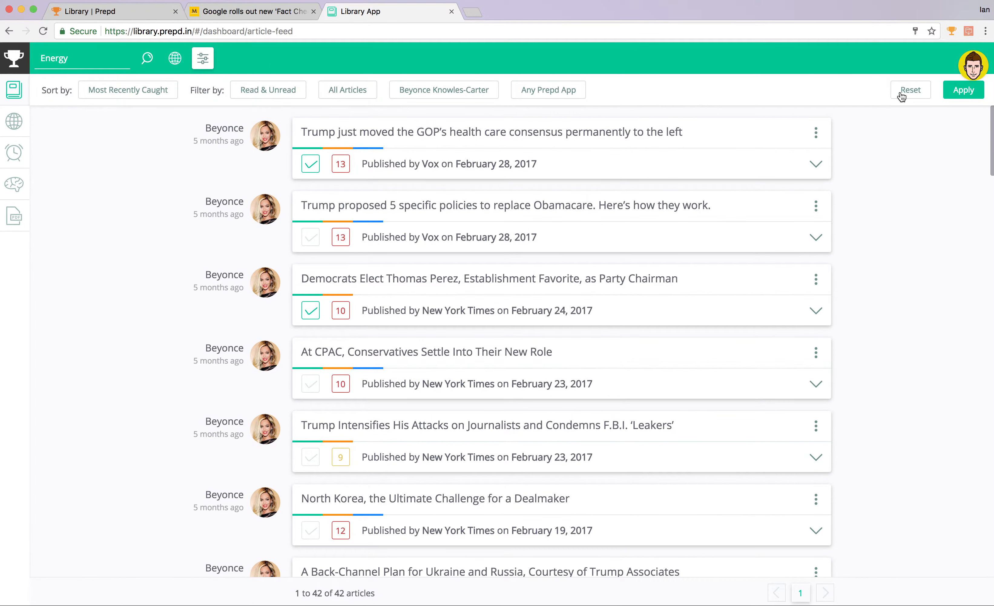
click(911, 90)
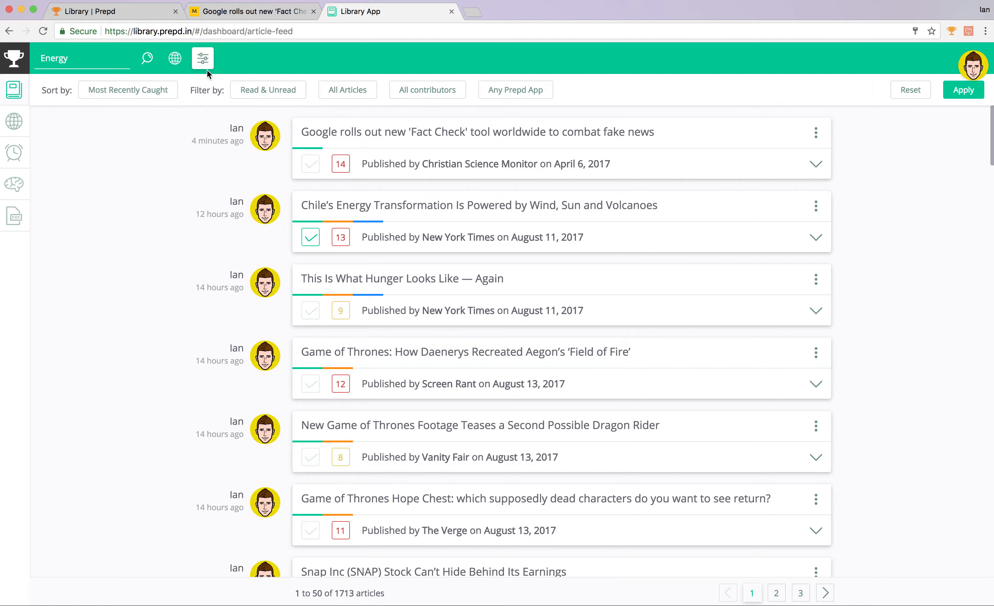
click(205, 66)
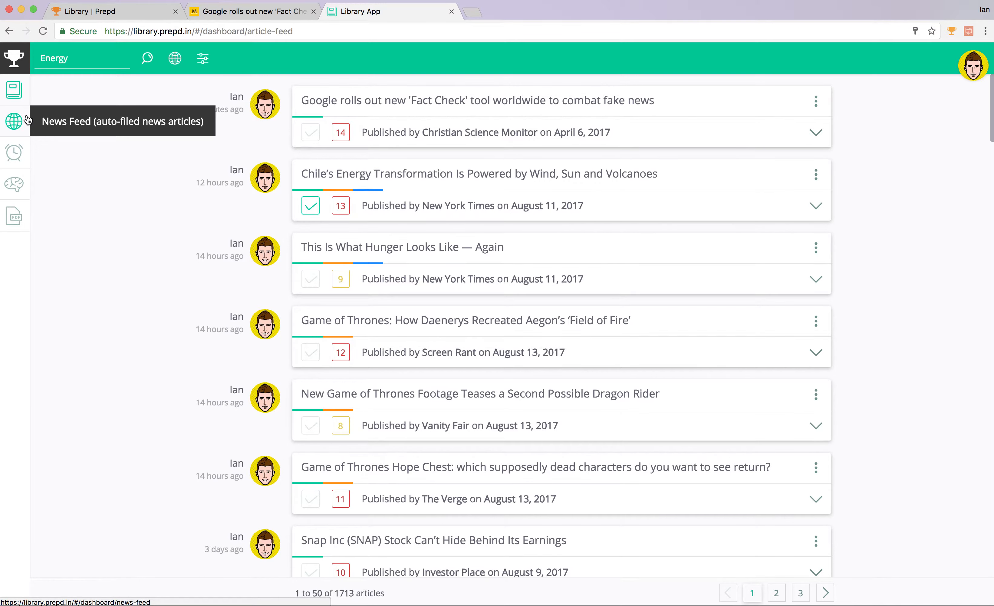
- Permanently save the first two Energy articles in the News Feed, and read the summary of the CNBC article on buying energy stocks
click(27, 119)
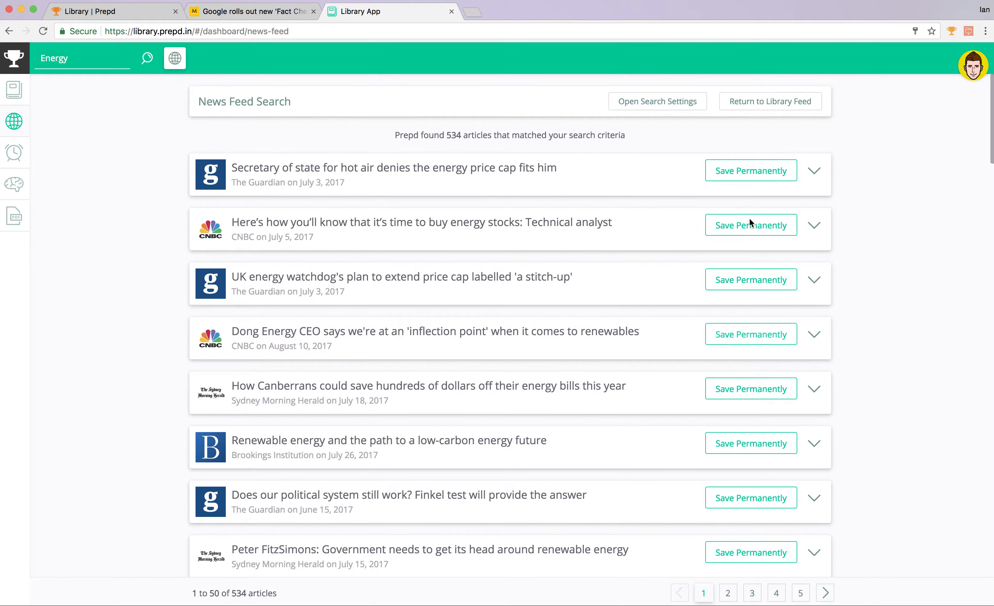
click(752, 179)
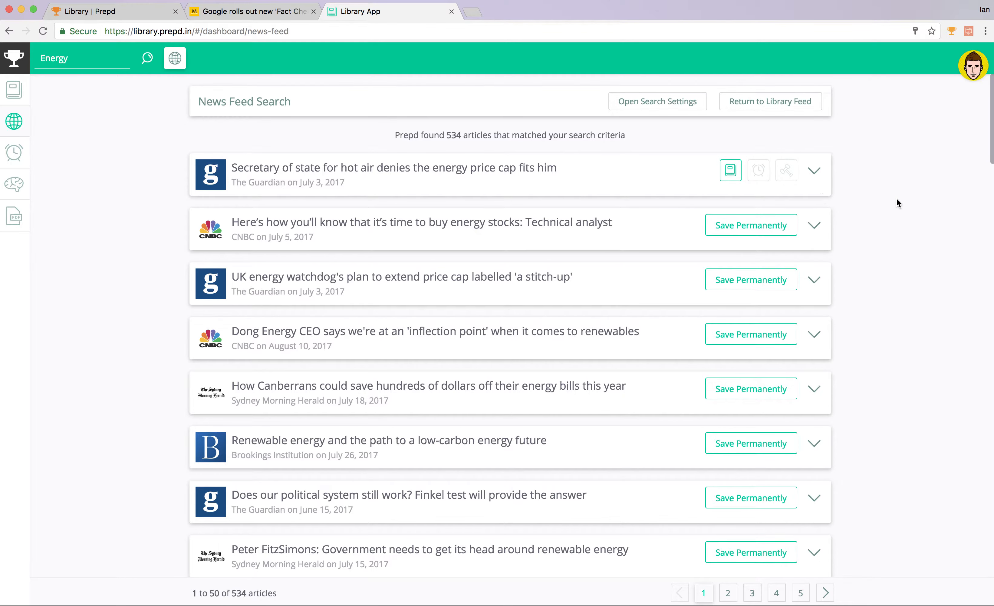
click(749, 225)
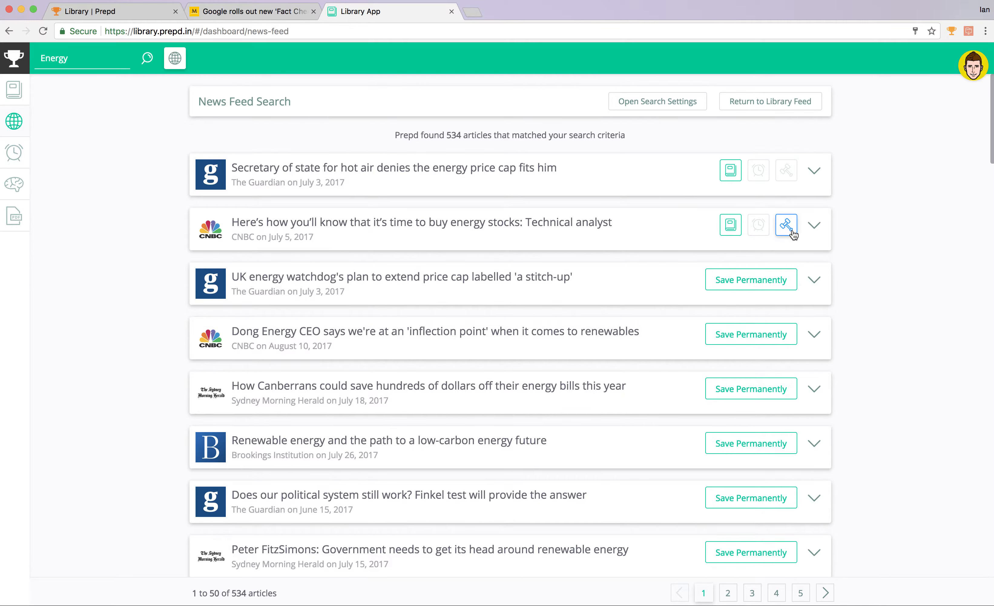
click(820, 231)
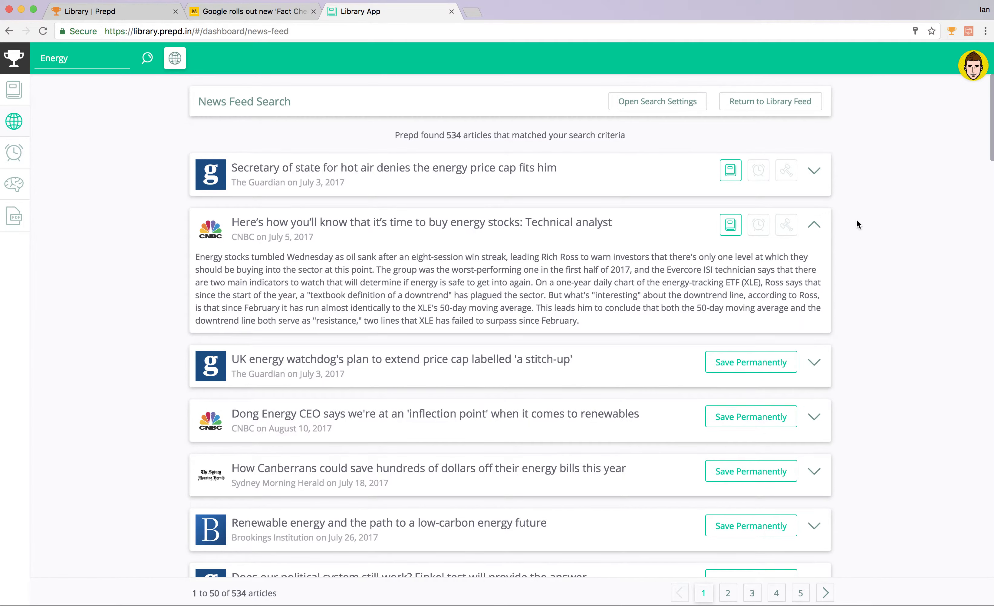
click(814, 225)
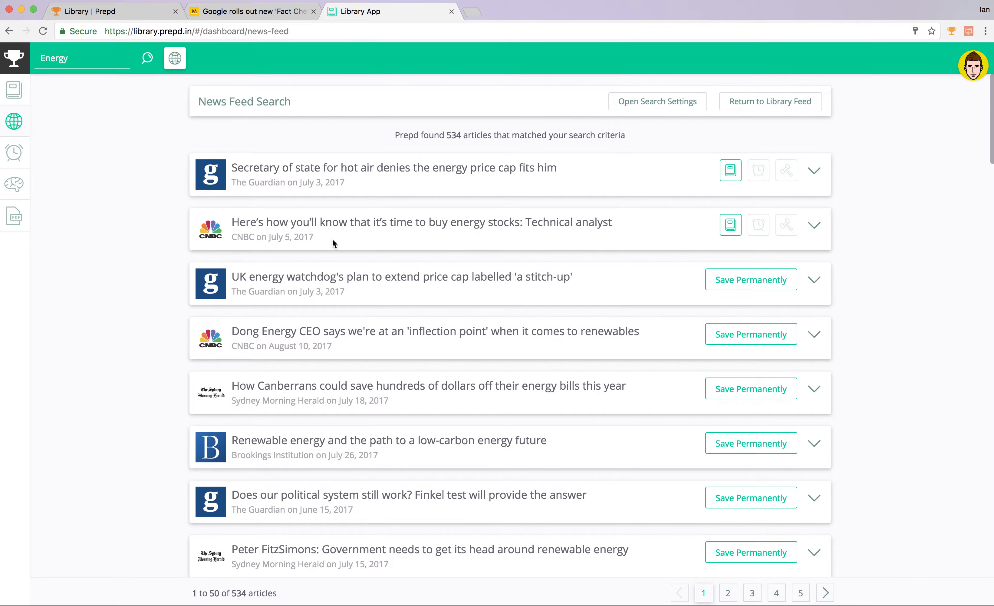
- Open the News Feed search settings and look through the publication date conditions and the list of selectable publications
click(638, 103)
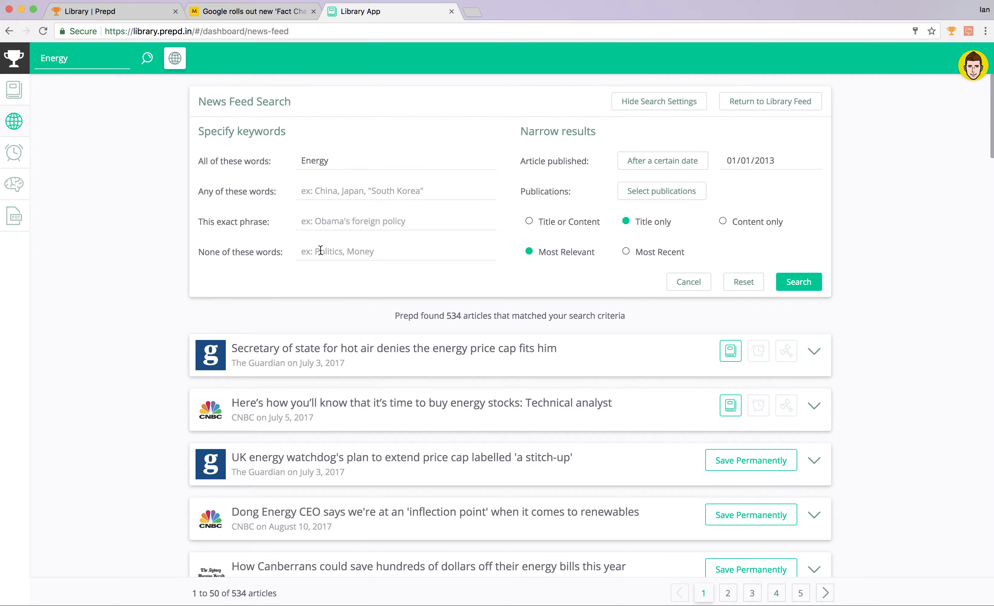
click(701, 164)
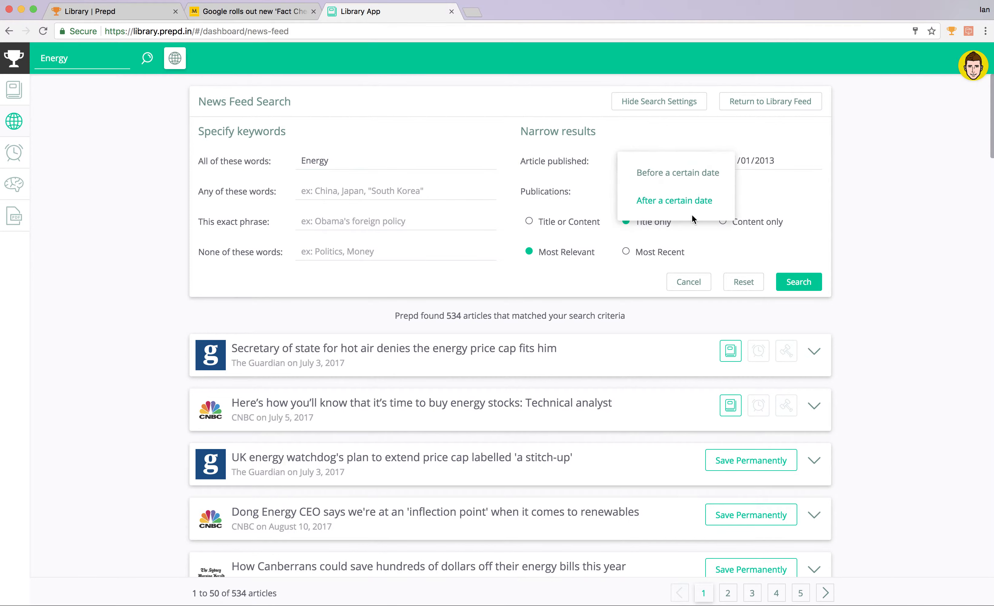
click(689, 122)
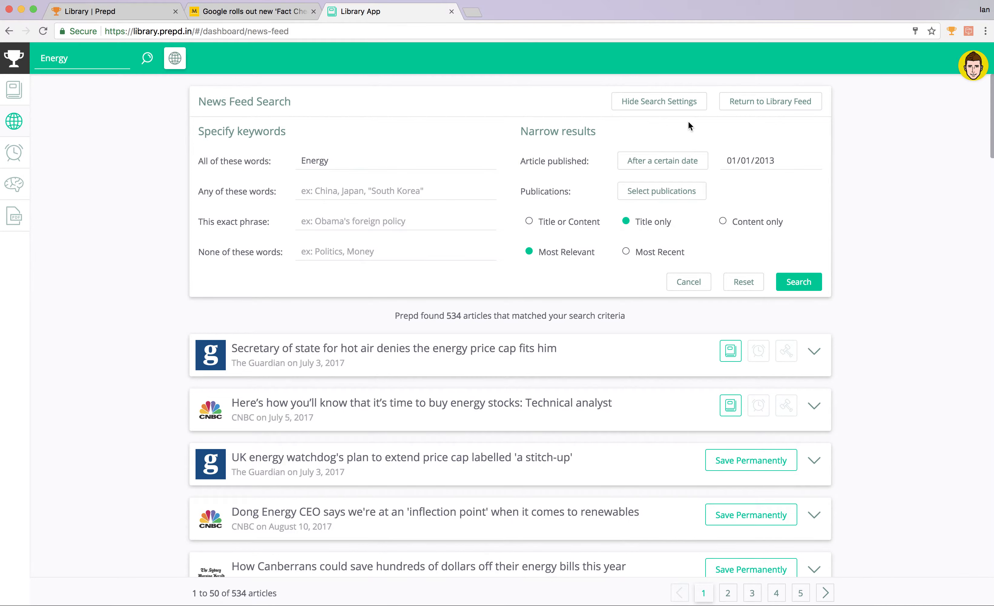
click(679, 160)
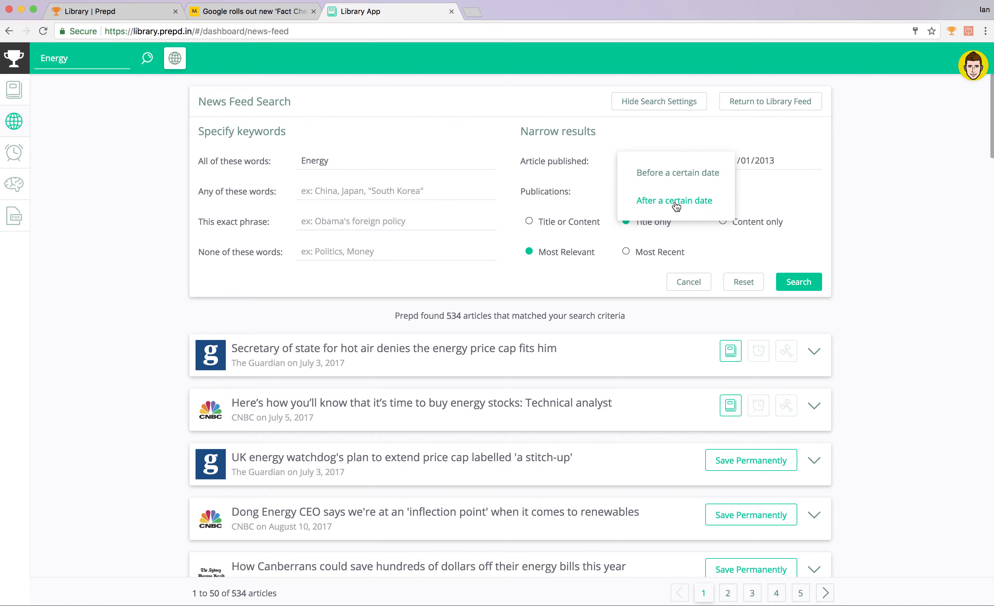
click(672, 119)
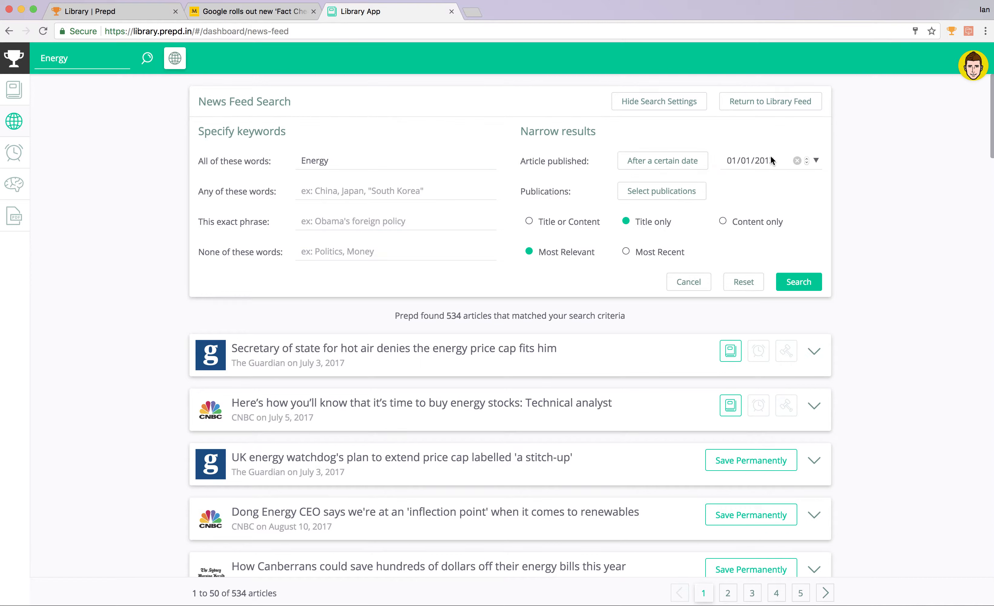
click(695, 192)
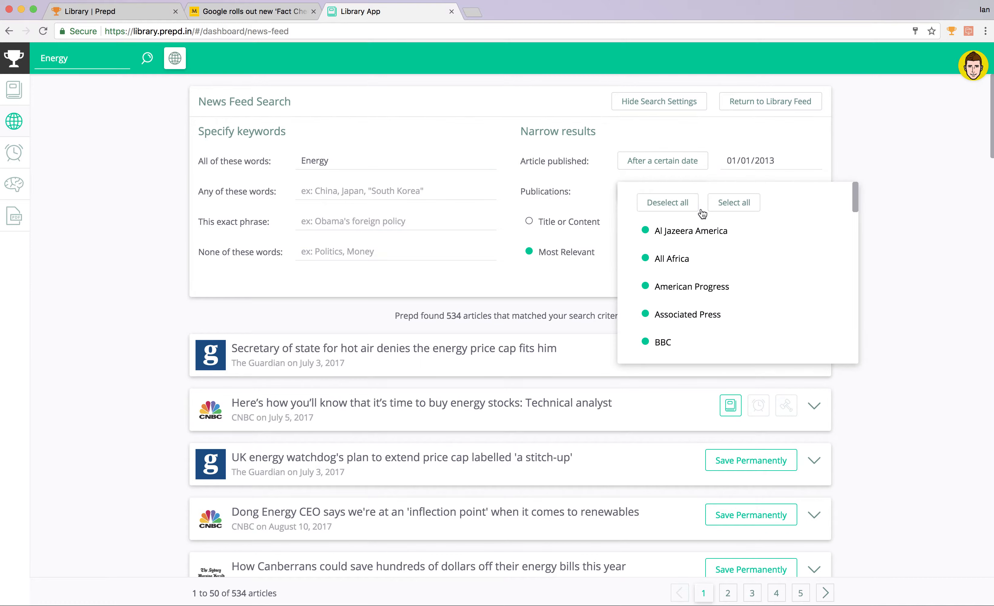
scroll(717, 260, down, 3)
scroll(717, 260, down, 5)
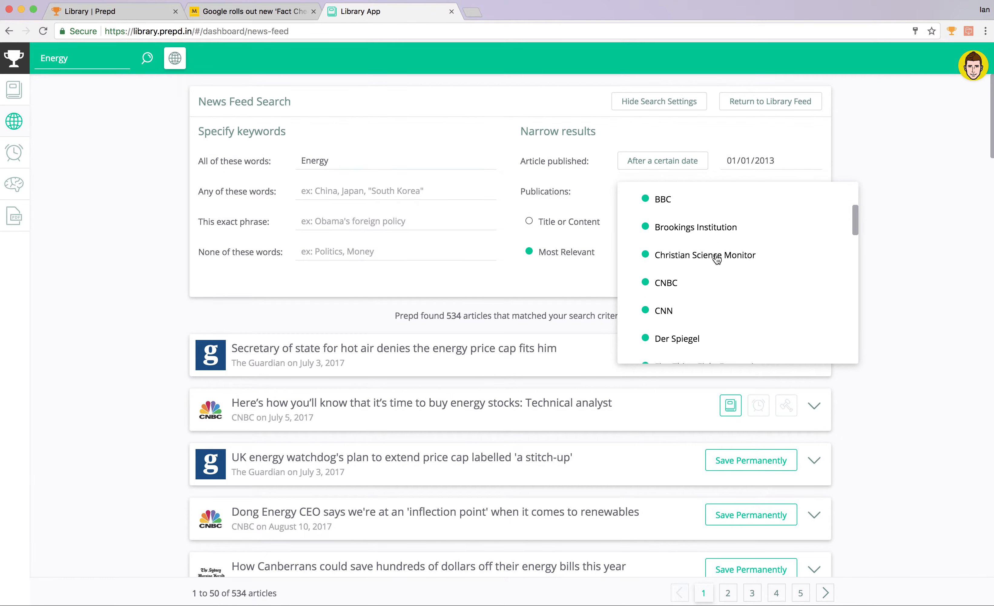
scroll(717, 260, down, 8)
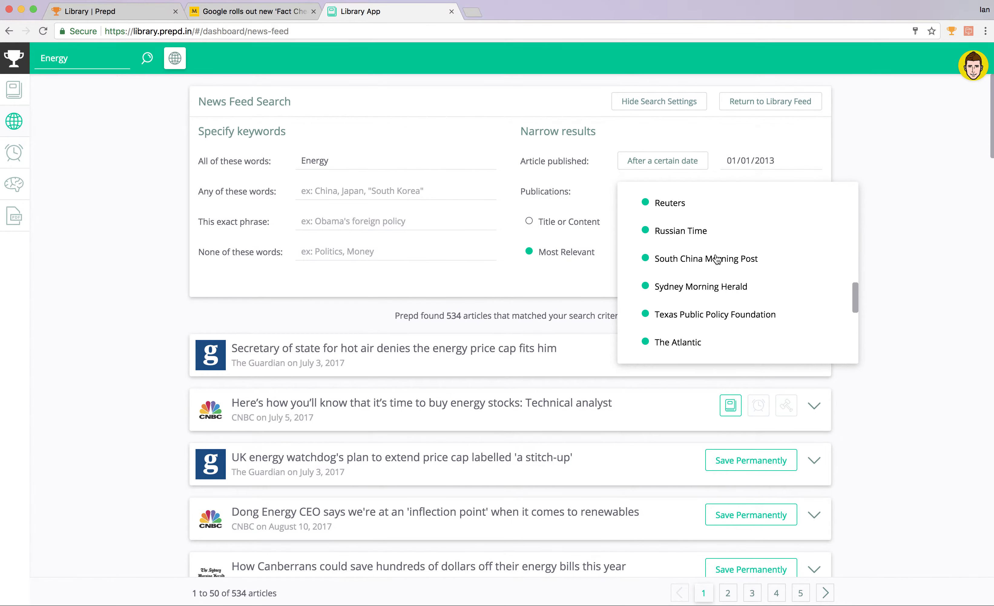
scroll(717, 259, up, 20)
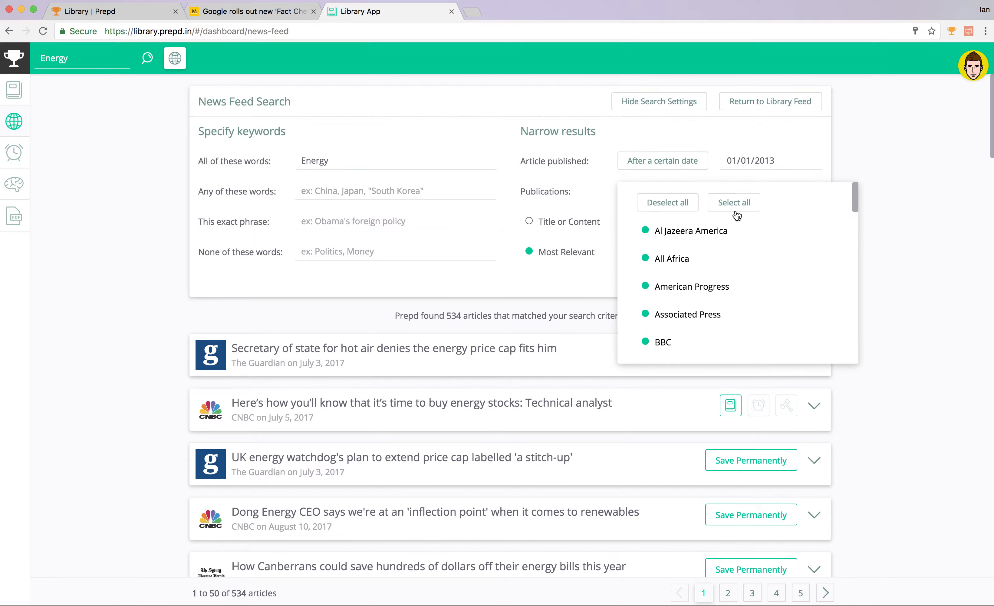
- Restrict the News Feed search to BBC, Brookings Institution, Christian Science Monitor and CNBC only
click(686, 204)
scroll(726, 314, down, 1)
click(654, 305)
scroll(723, 305, down, 1)
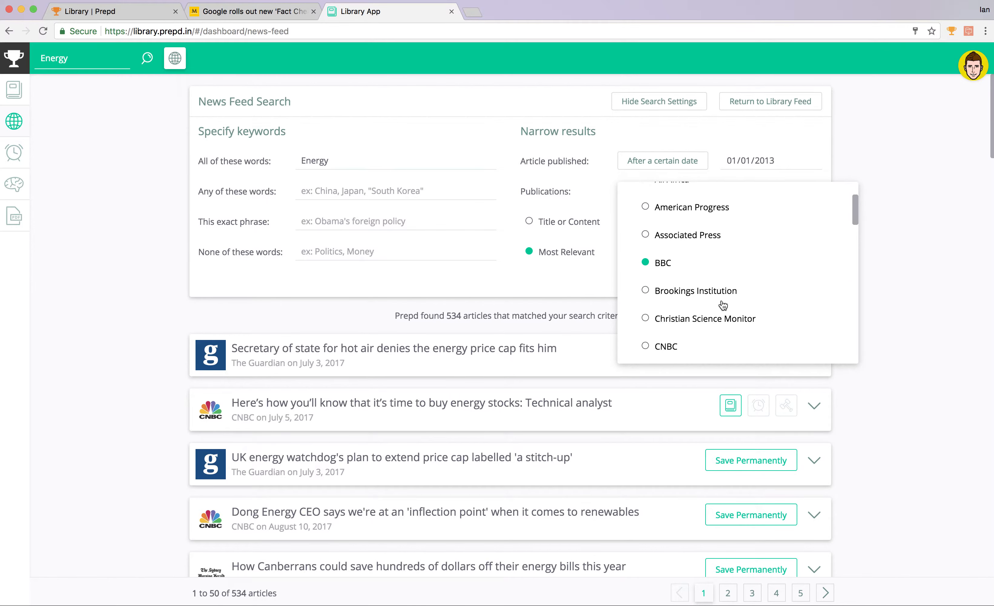
click(645, 290)
click(646, 325)
scroll(645, 330, down, 1)
click(645, 316)
click(914, 227)
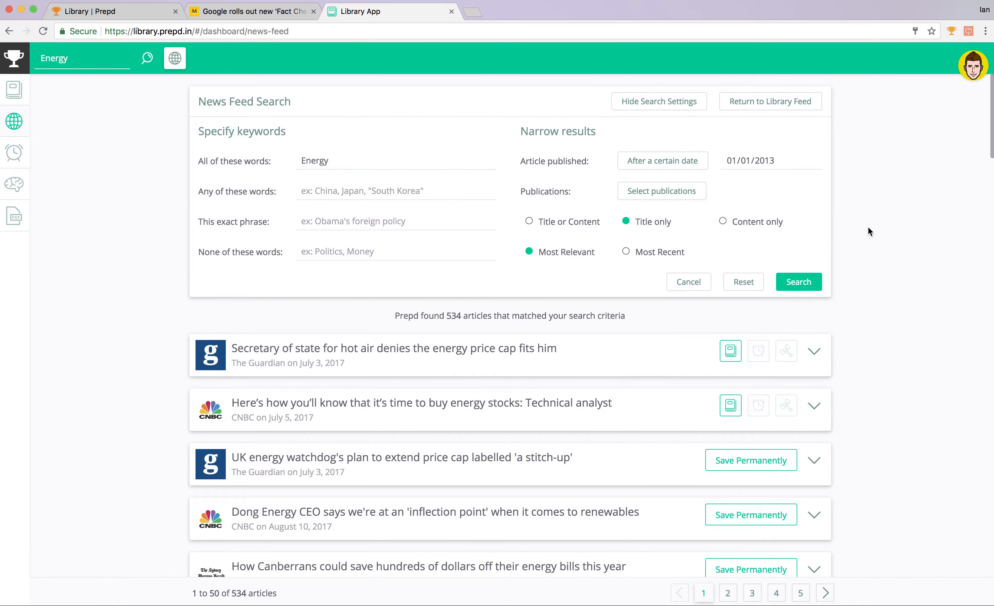
- Set the required keywords to "Energy, Tesla", match them in Title or Content, and run the News Feed search
click(647, 187)
click(588, 192)
click(567, 227)
text(, Tesla)
click(802, 284)
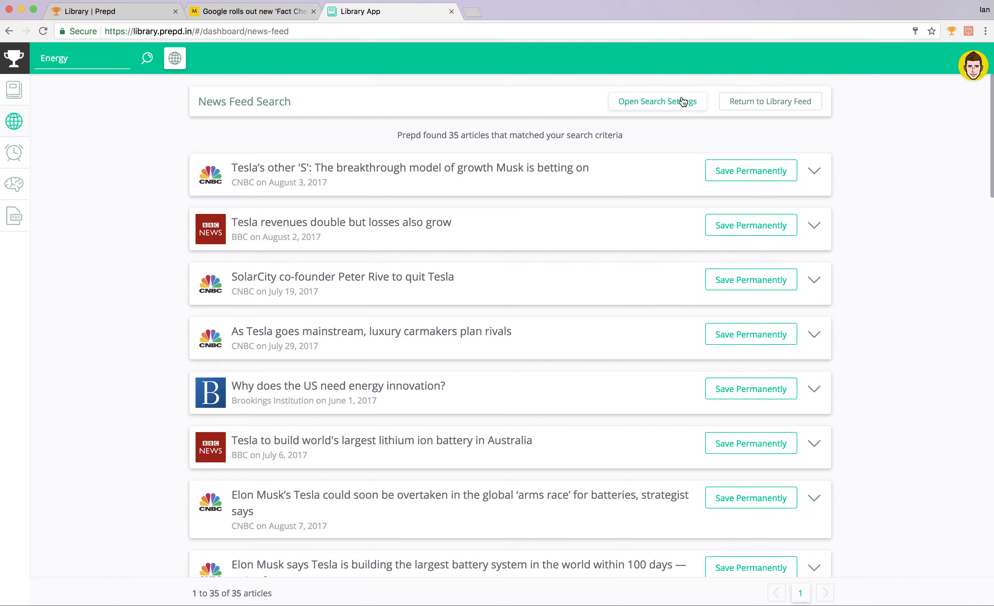
- Reopen the News Feed search settings and check which publications are selected
click(673, 102)
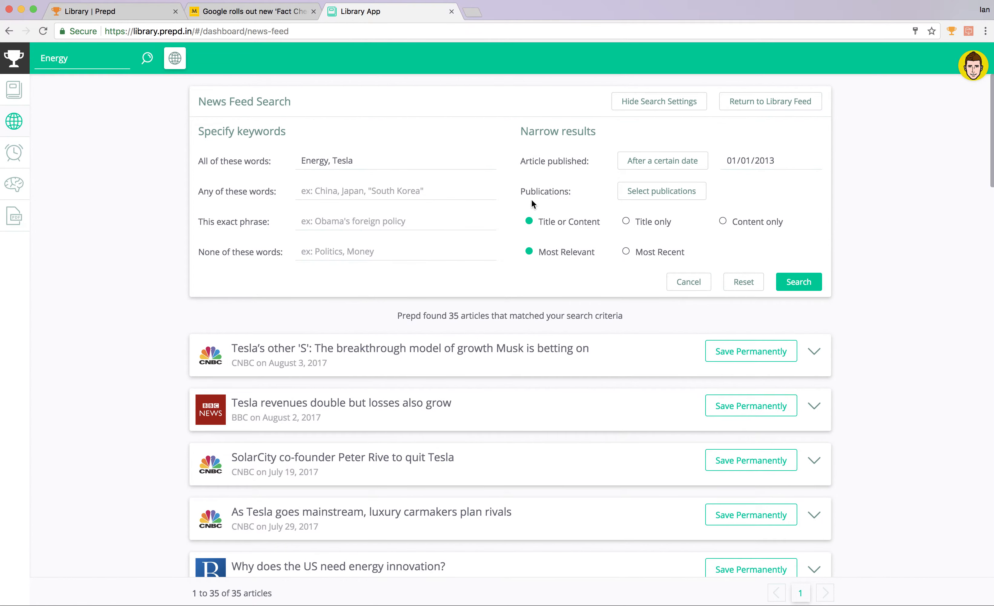
click(655, 198)
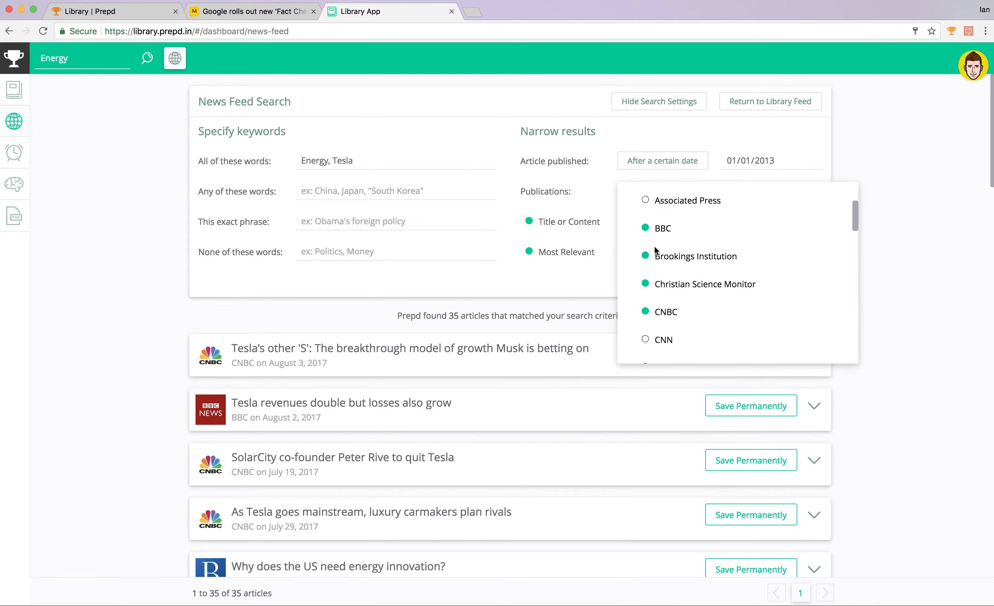
click(78, 286)
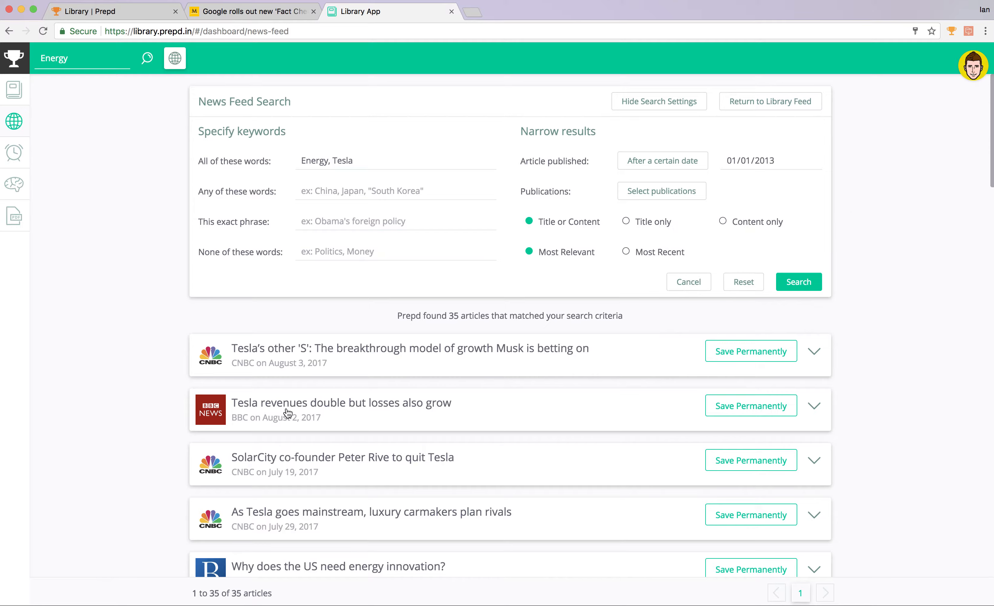
- Permanently save the Brookings Institution article "Why does the US need energy innovation?" and browse the other Energy and Tesla results
scroll(284, 411, down, 5)
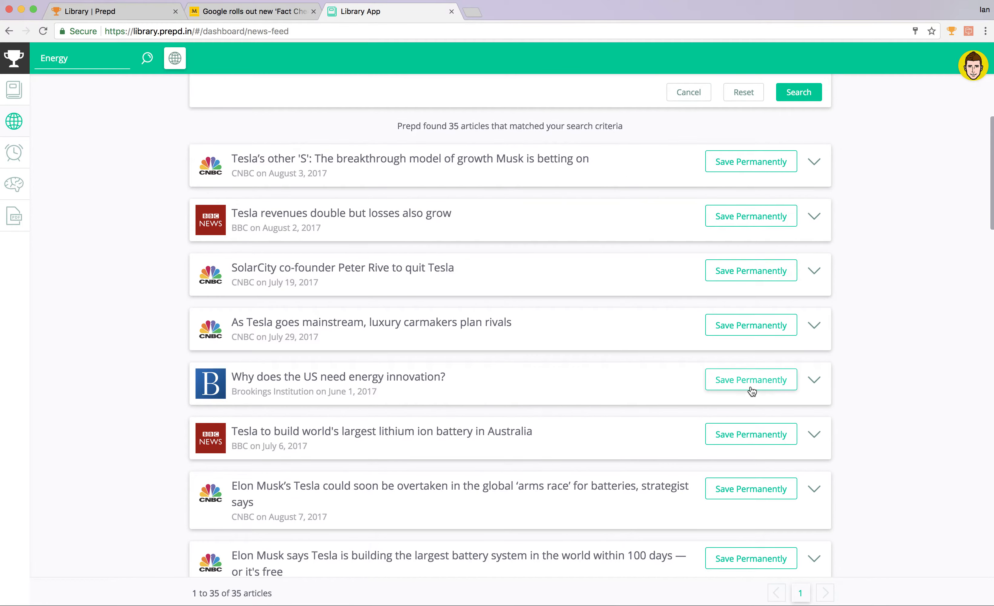
click(750, 379)
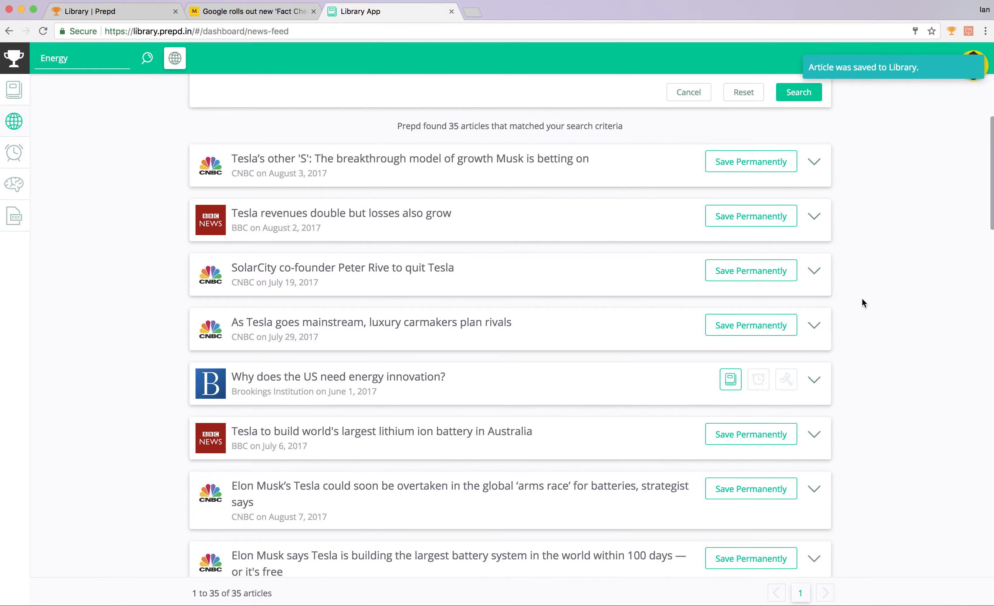
scroll(862, 300, up, 5)
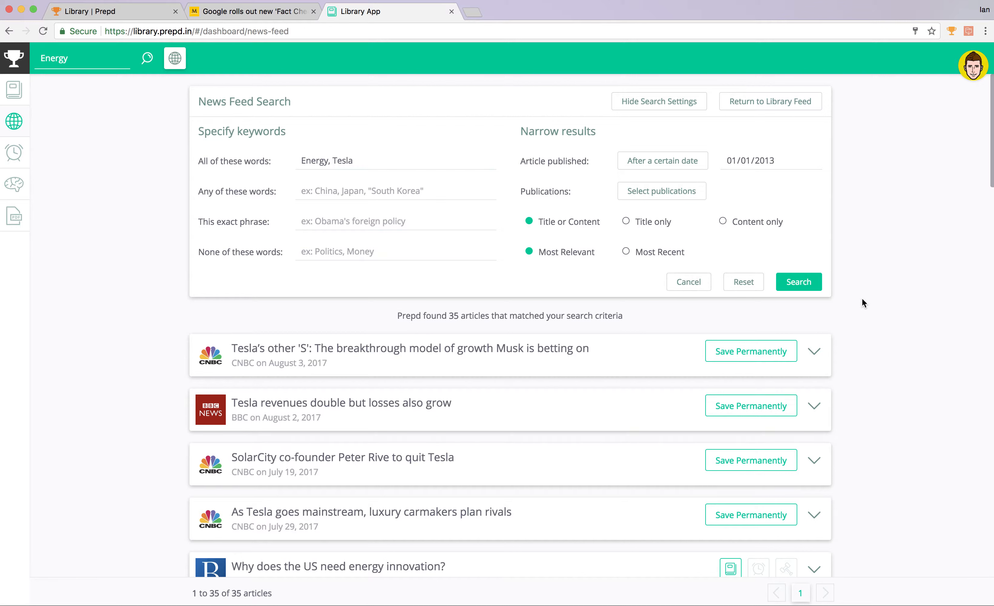
scroll(862, 299, down, 3)
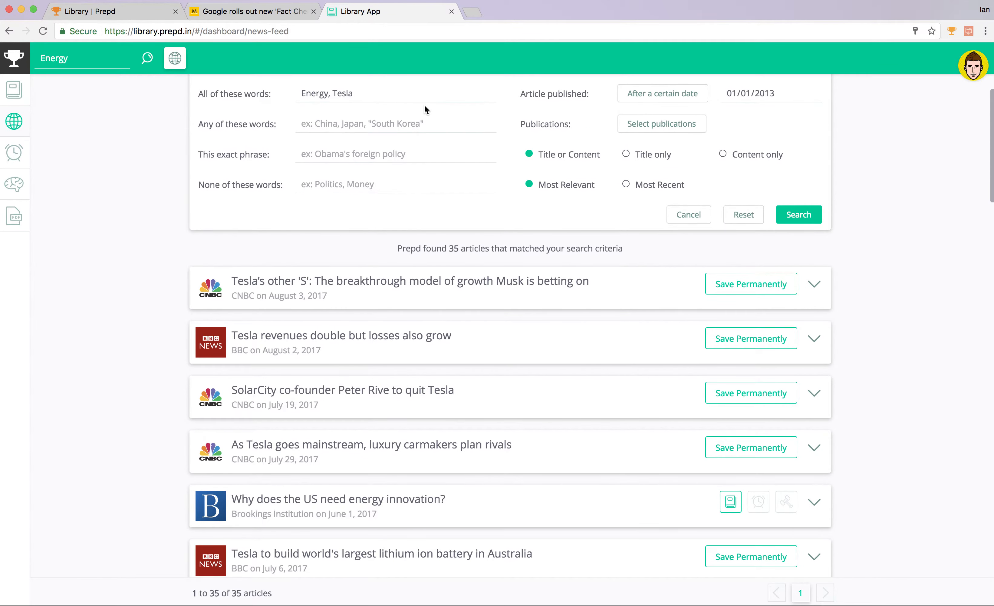
scroll(452, 312, down, 10)
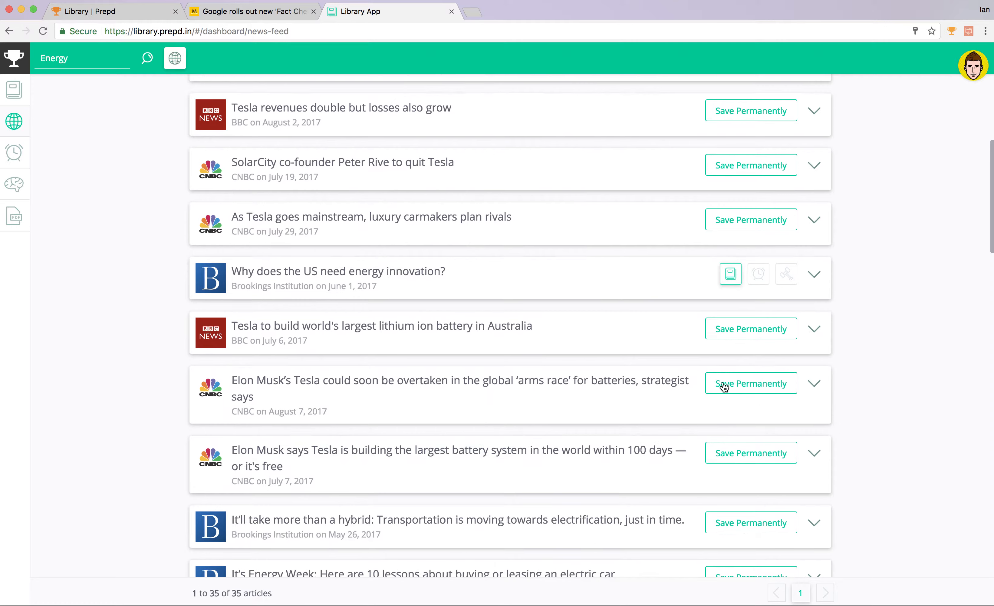
scroll(728, 485, down, 4)
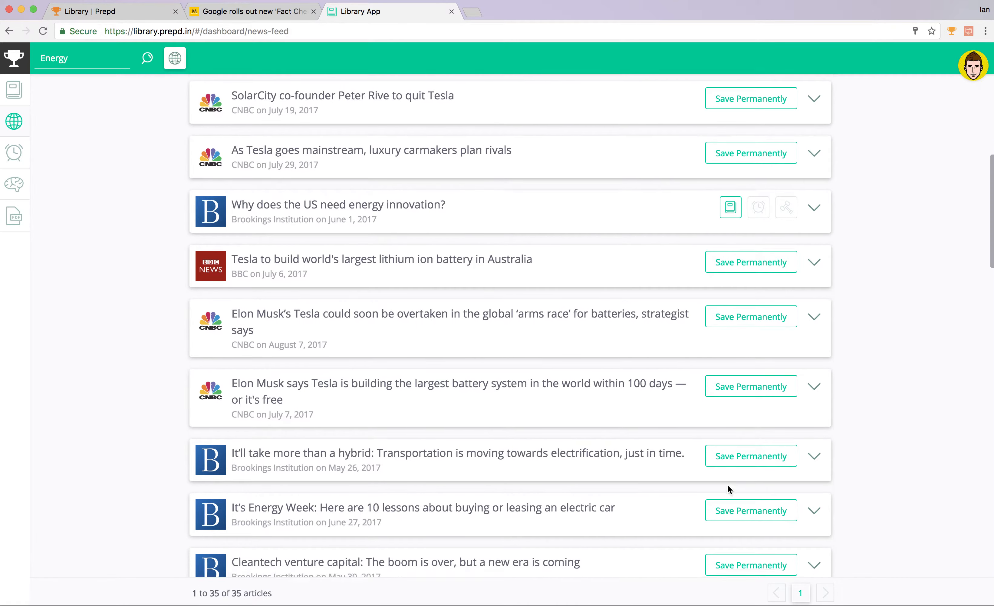
scroll(492, 391, up, 15)
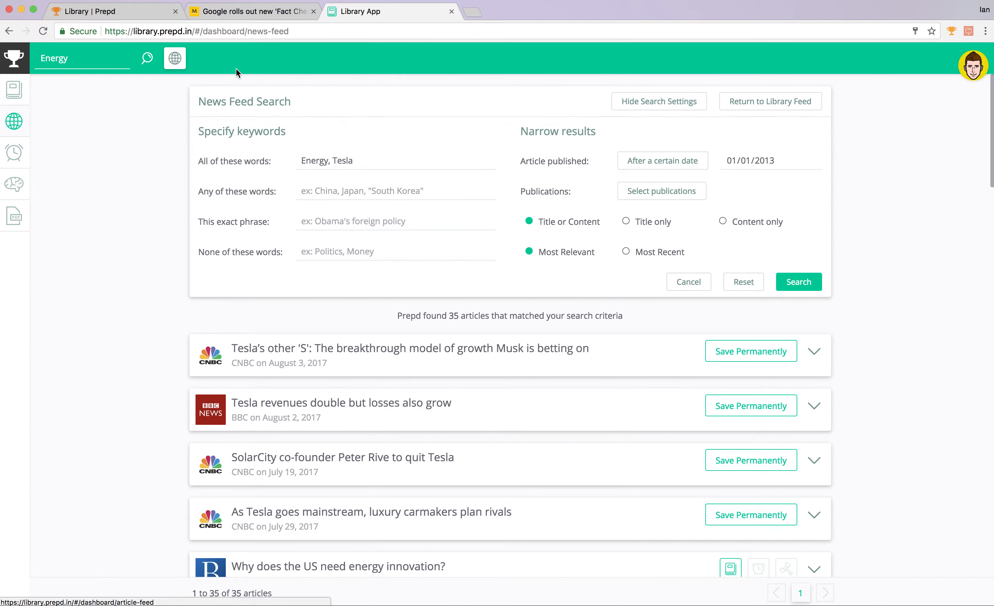
- Search the library for Energy, look over the library search settings, and return to the library feed
click(14, 90)
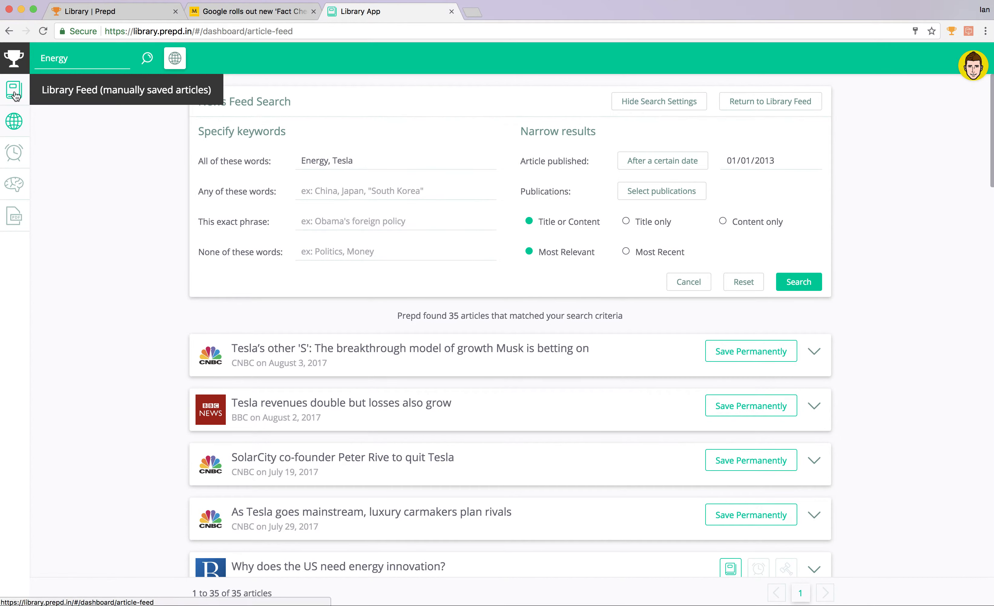
click(153, 61)
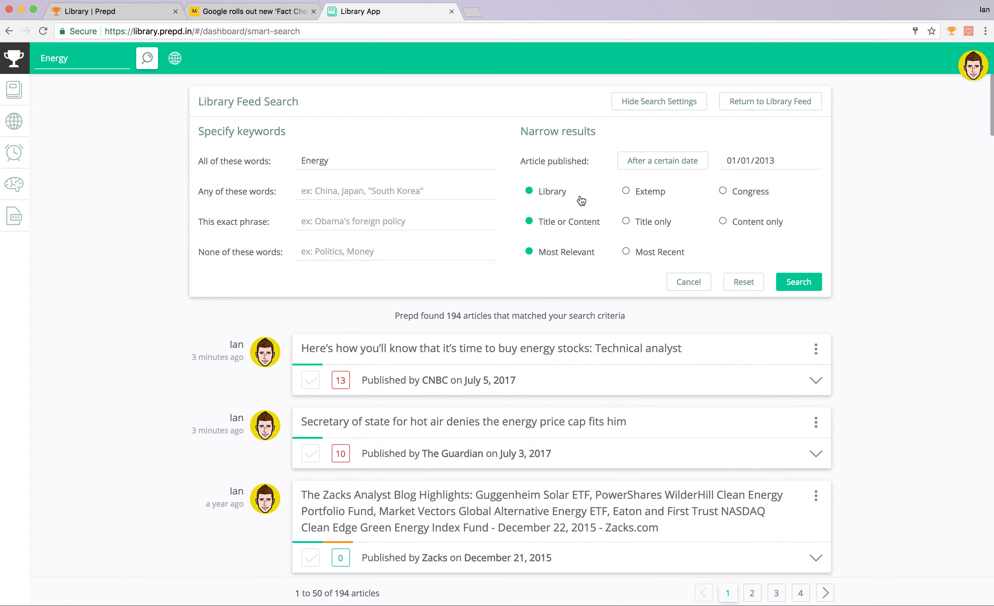
click(665, 106)
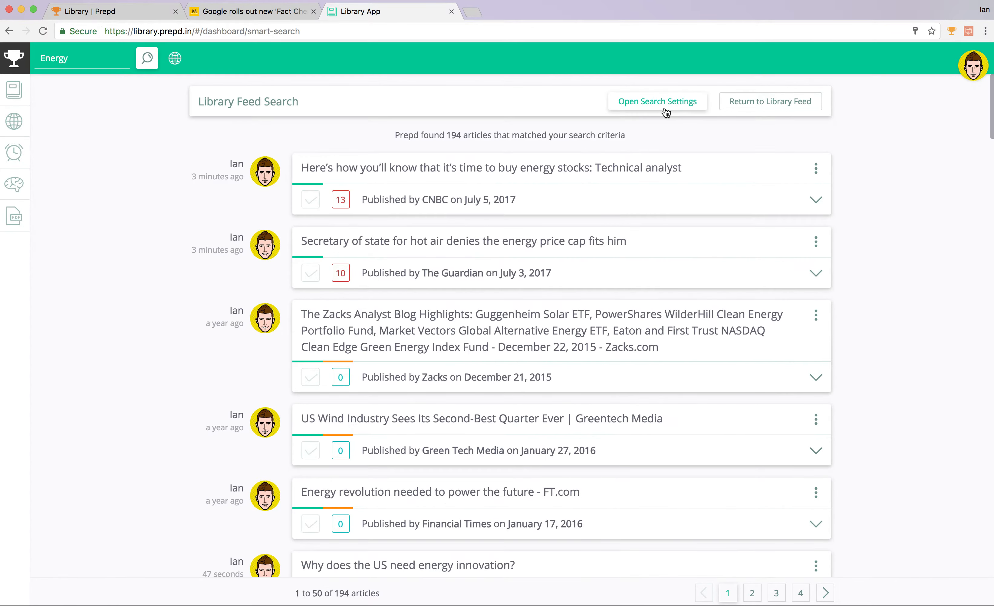
click(774, 100)
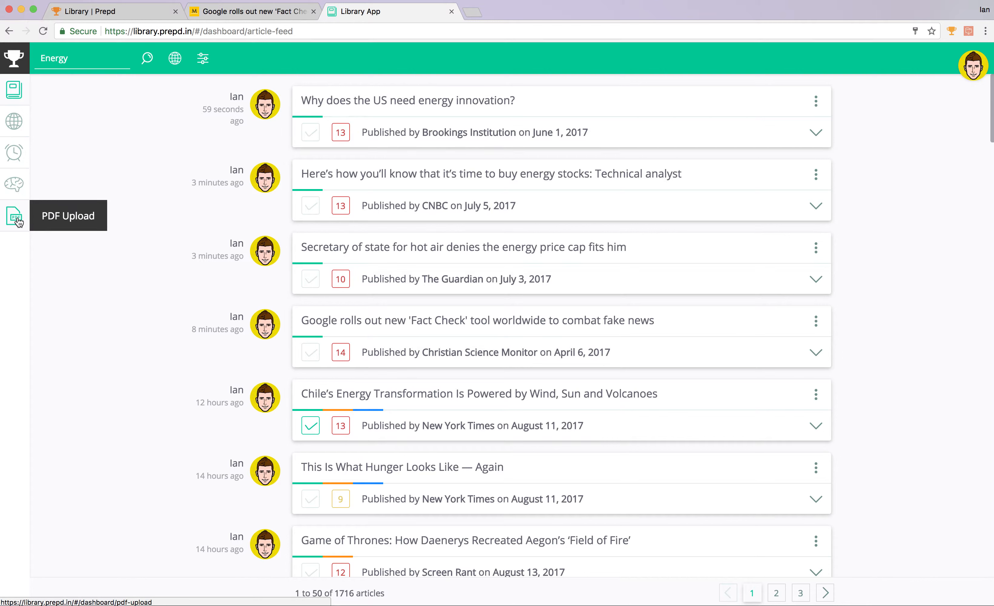
- Open the round setup and set the round's time to 29:00
click(15, 162)
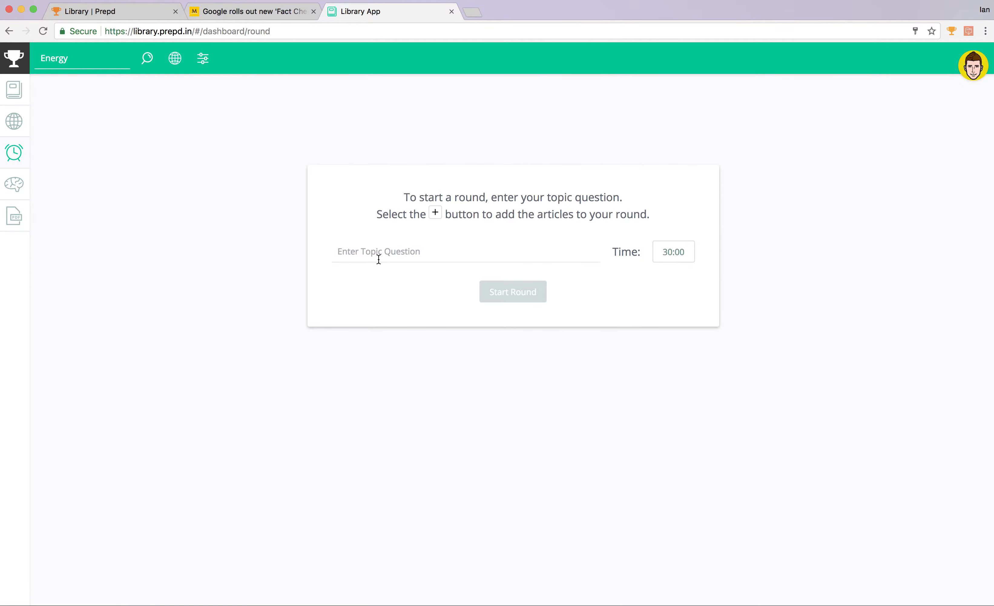
click(683, 256)
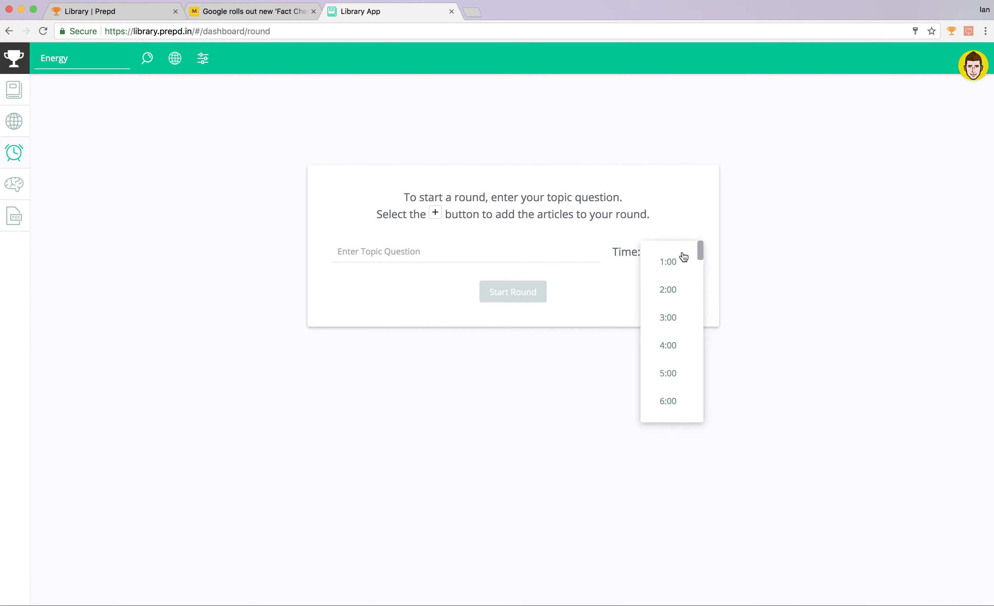
scroll(688, 351, down, 14)
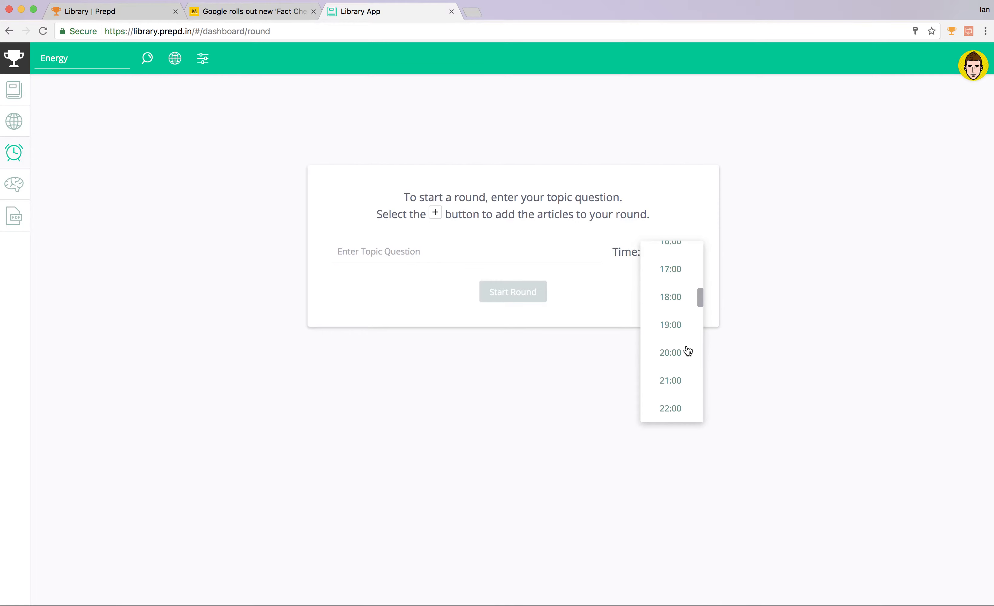
scroll(687, 350, down, 4)
click(672, 346)
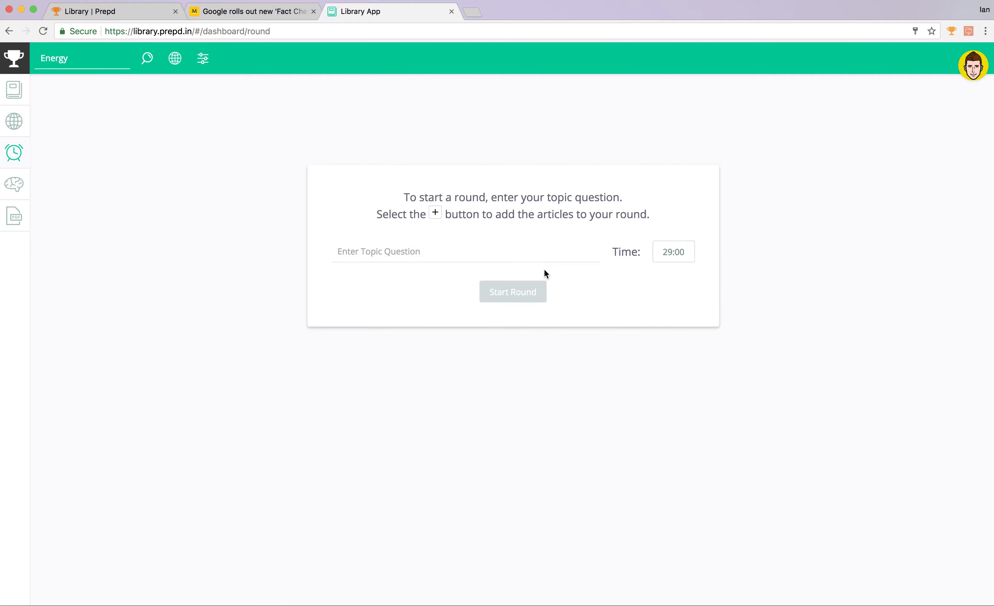
- Start a round with the topic question "What should the US do about China's military expansion in the South China sea?" and view its page
click(521, 253)
text(What should the US )
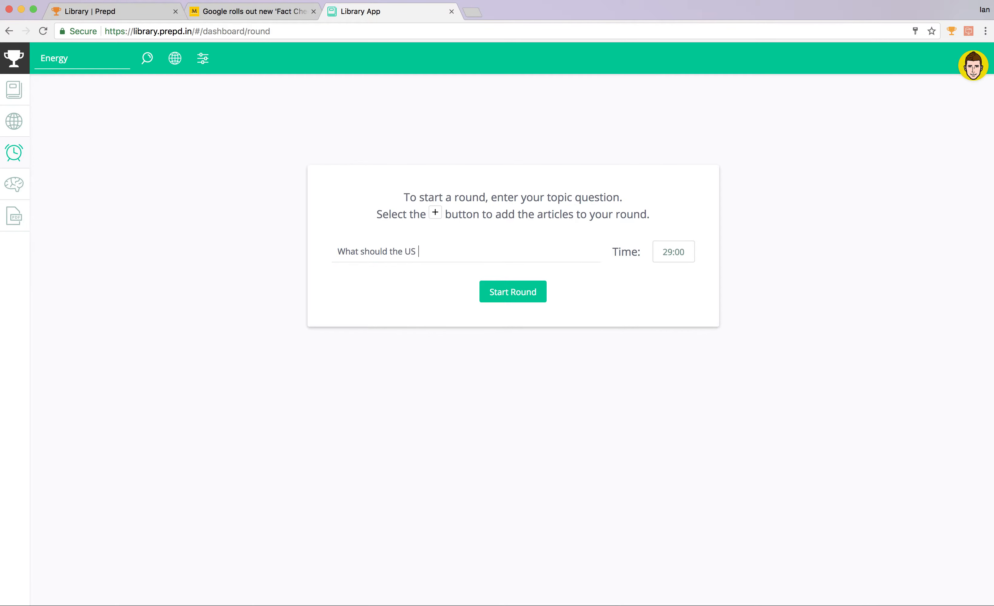
text(do about China's military expansion in t)
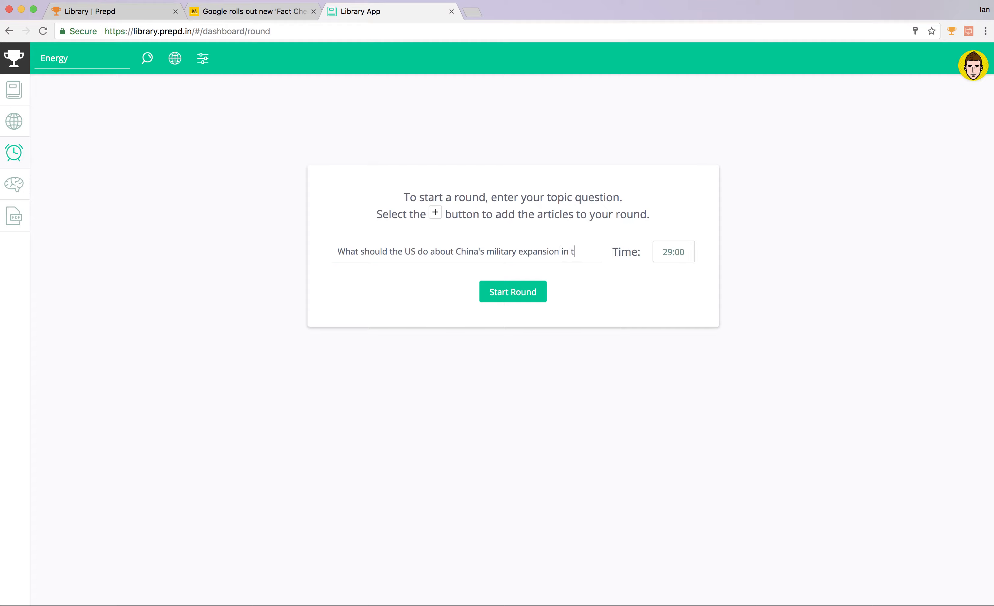
text(he South China sea?)
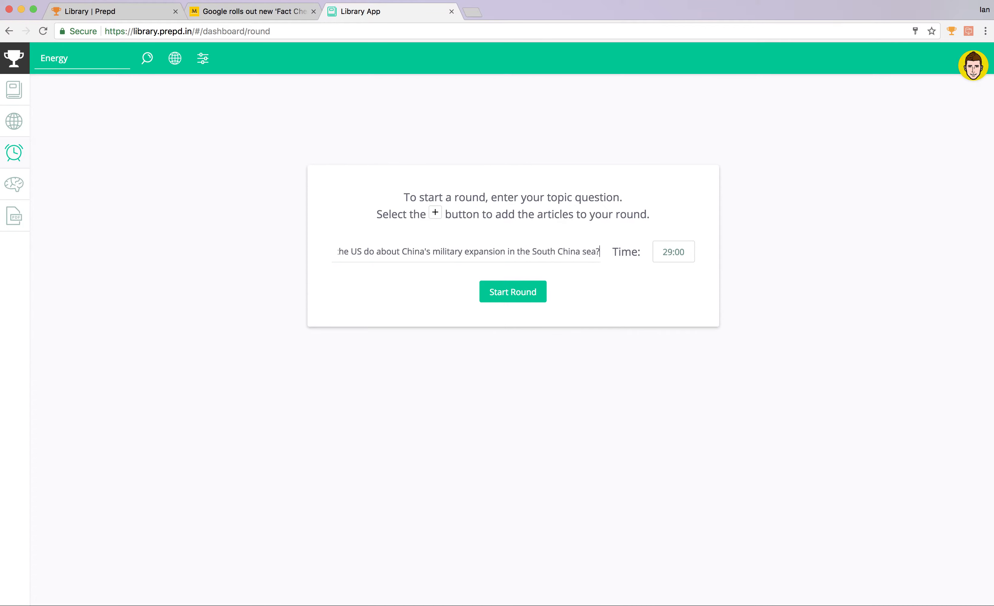
click(530, 291)
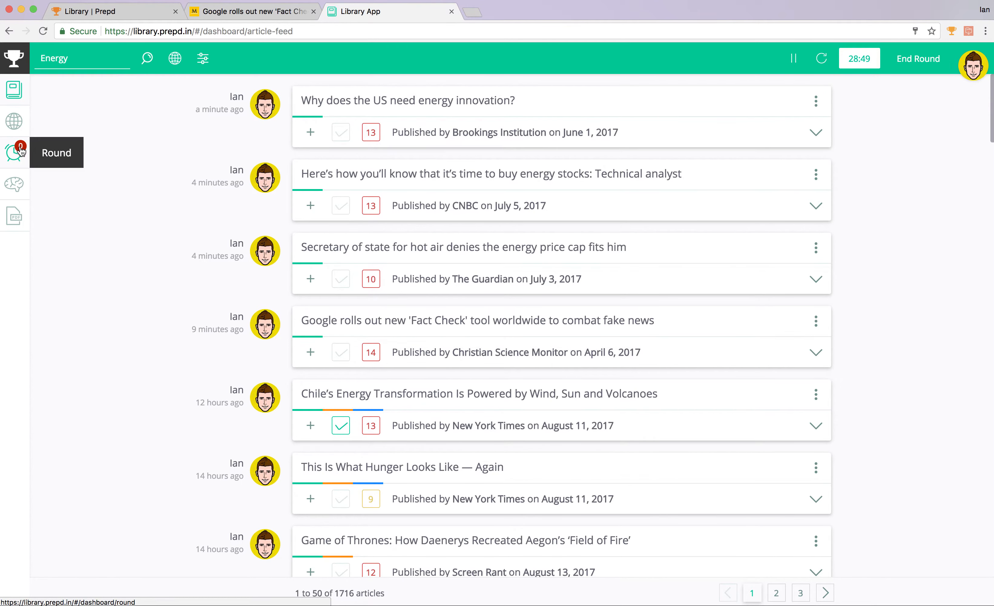
click(21, 151)
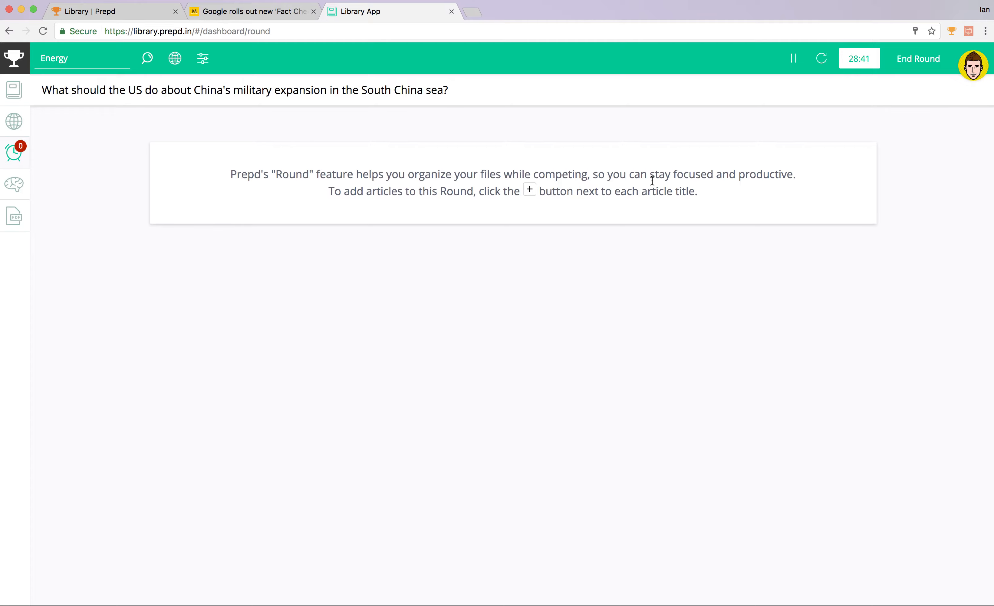
- Search the News Feed for articles containing all of the words "South China Sea, US, foreign policy"
click(14, 121)
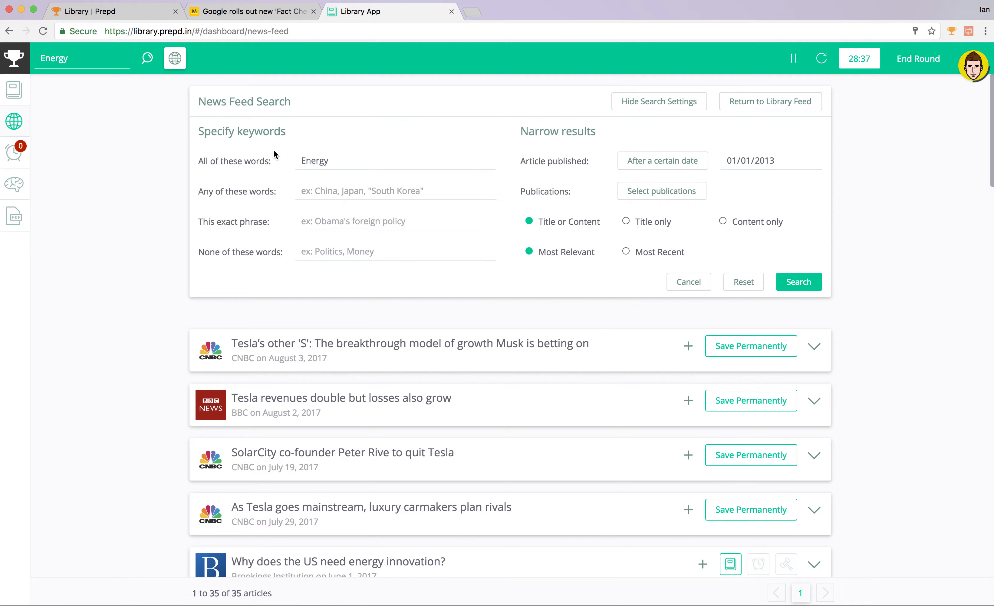
double_click(318, 159)
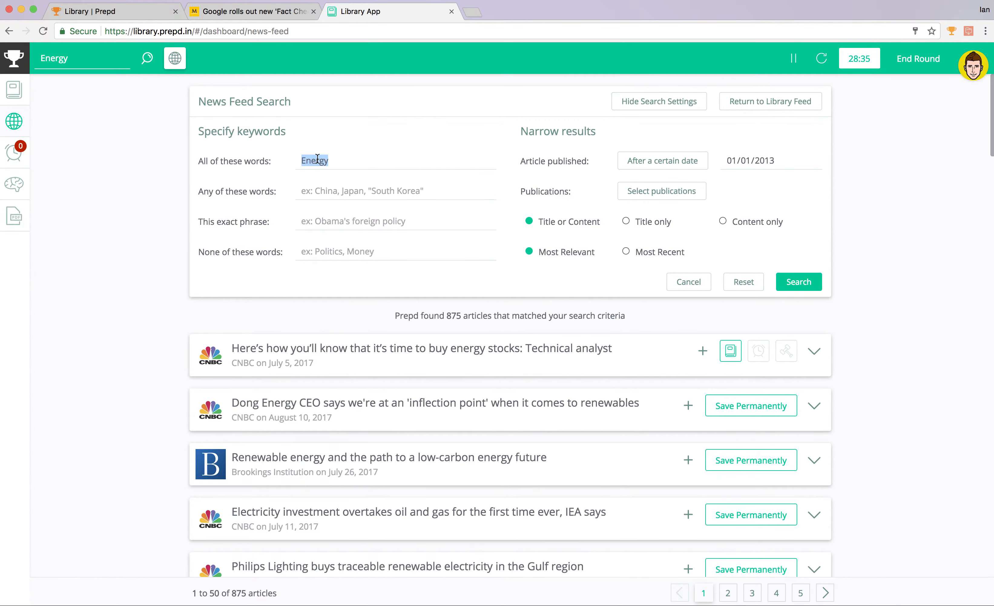
text(South China Sea, US, )
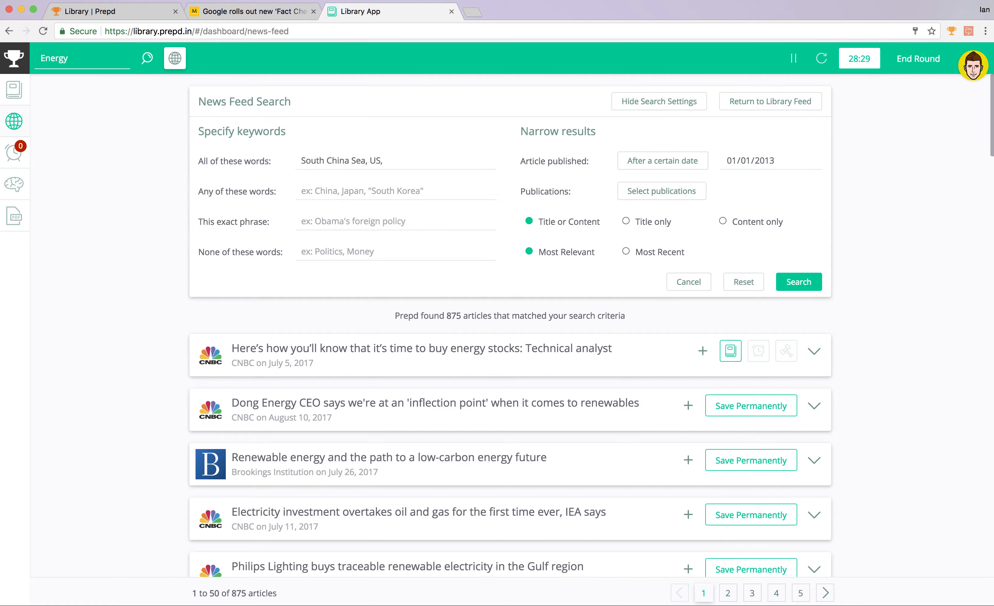
text(foreign policy)
click(664, 190)
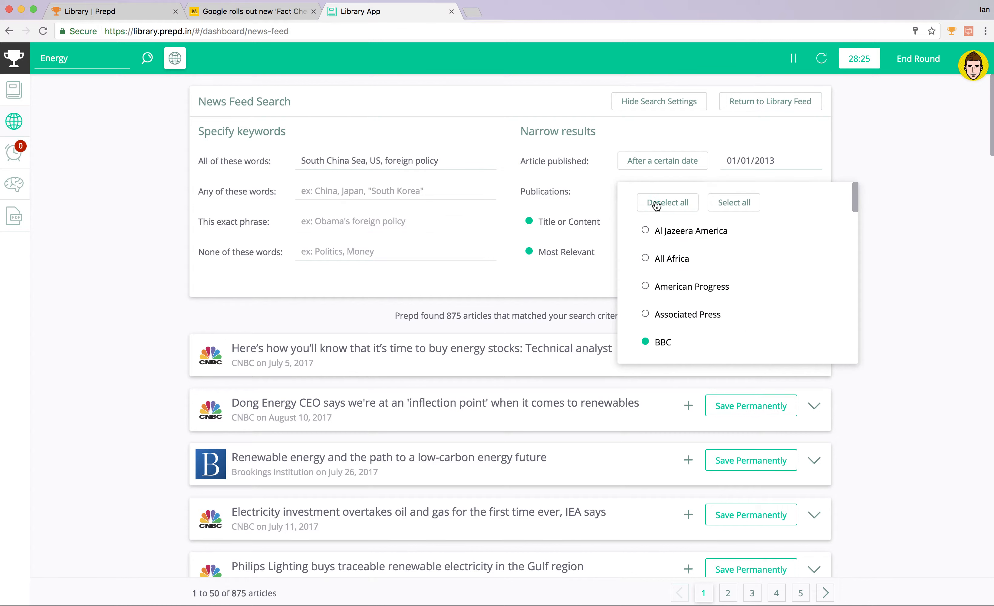
click(584, 270)
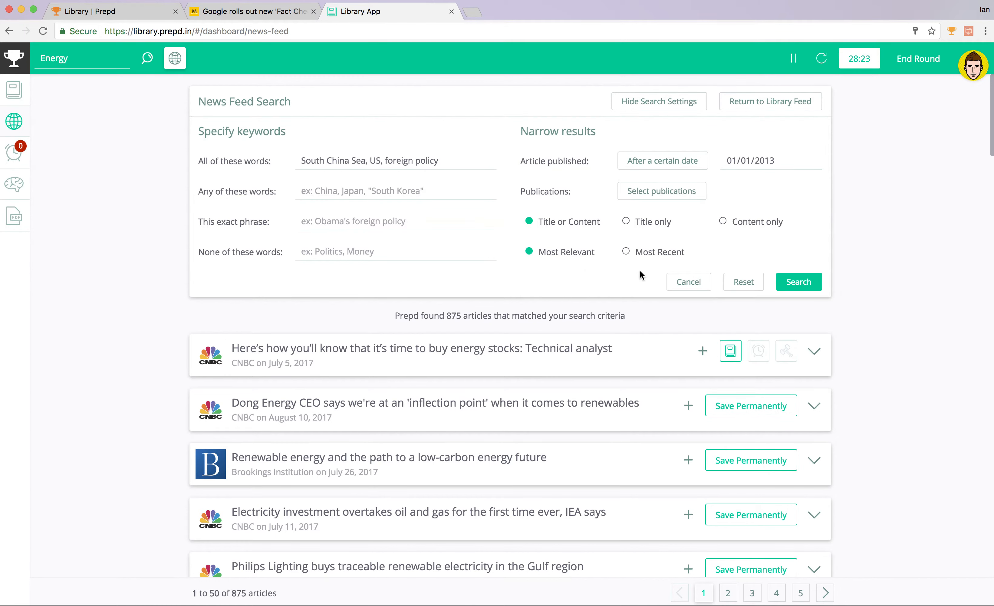
click(795, 284)
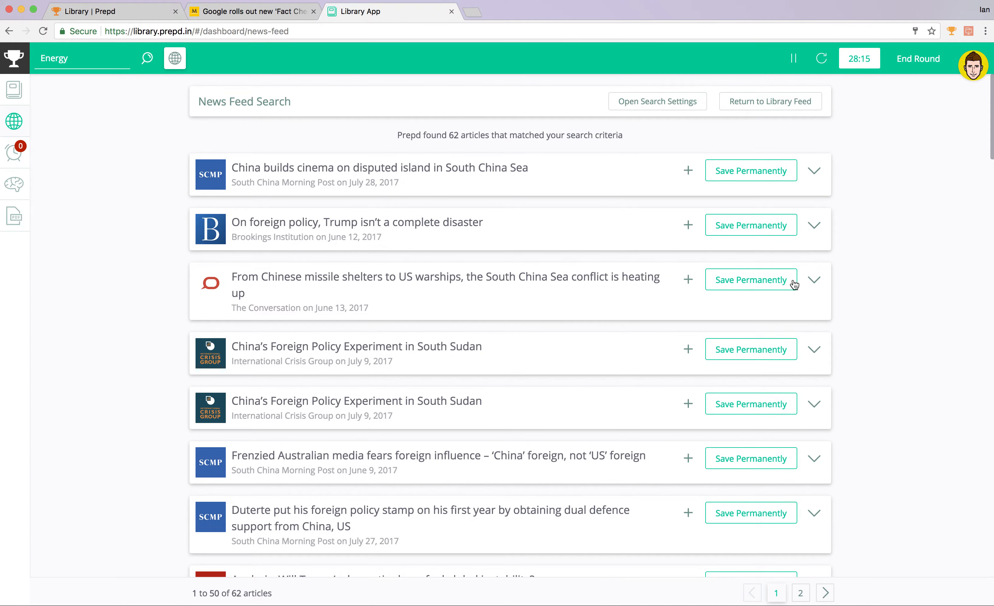
- Check the search settings and add the first six News Feed results to the round
click(643, 103)
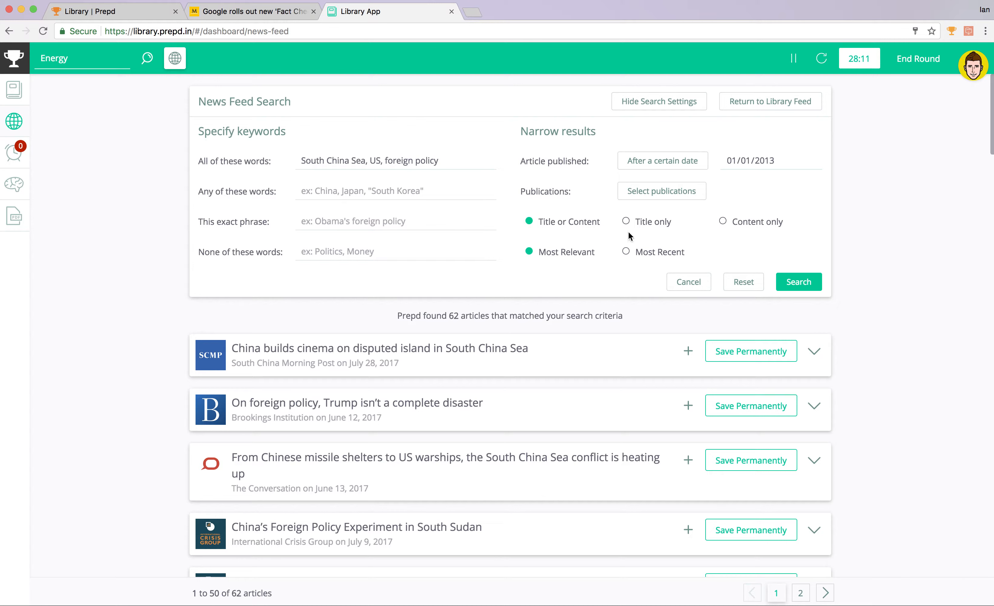
click(665, 105)
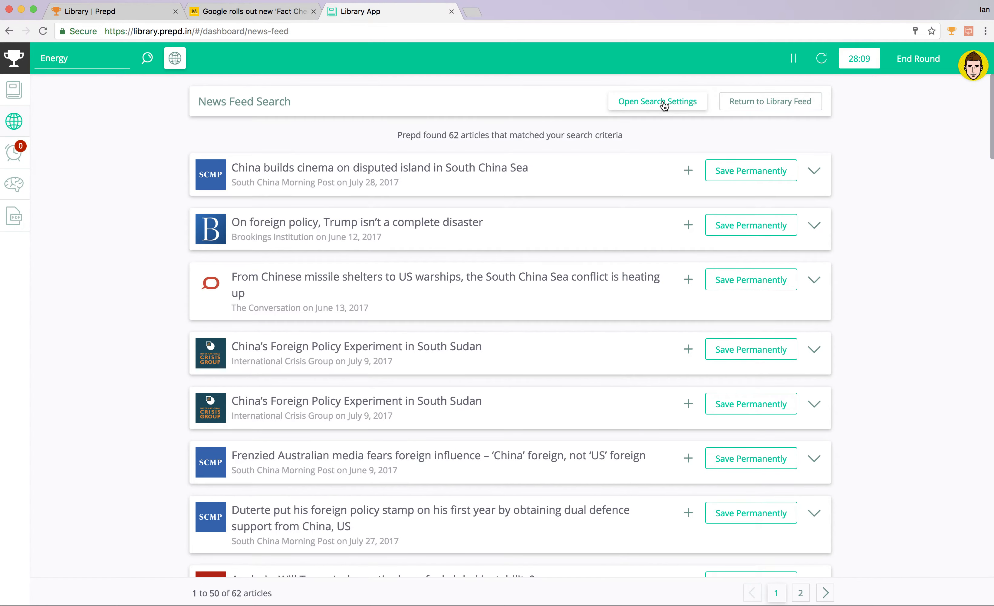
click(694, 175)
click(688, 227)
click(689, 281)
click(688, 347)
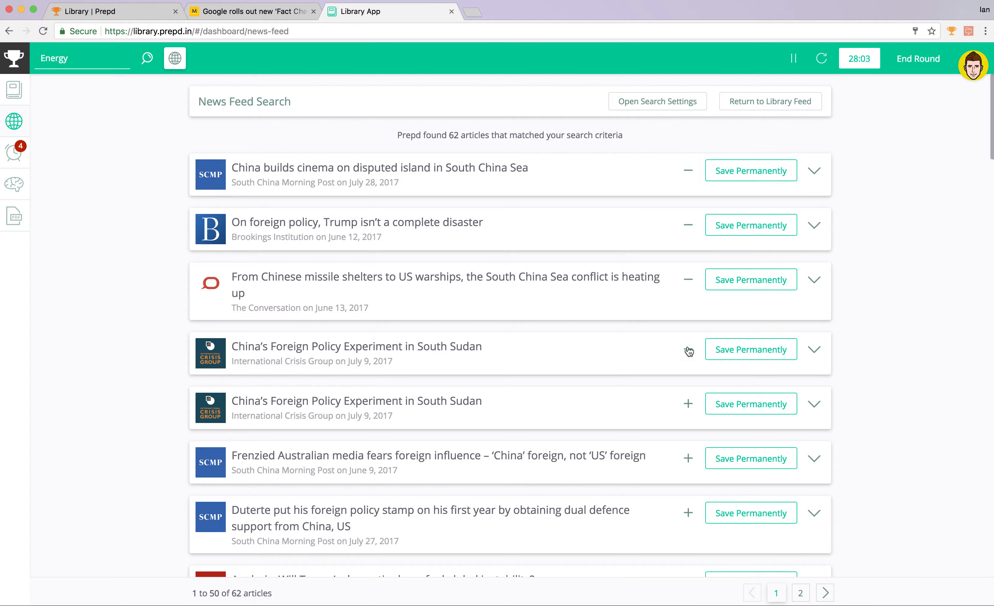
click(688, 405)
click(688, 458)
- Preview the second "China's Foreign Policy Experiment in South Sudan" result and add the Duterte and "Trump's domestic chaos" articles to the round
scroll(618, 385, down, 2)
click(821, 352)
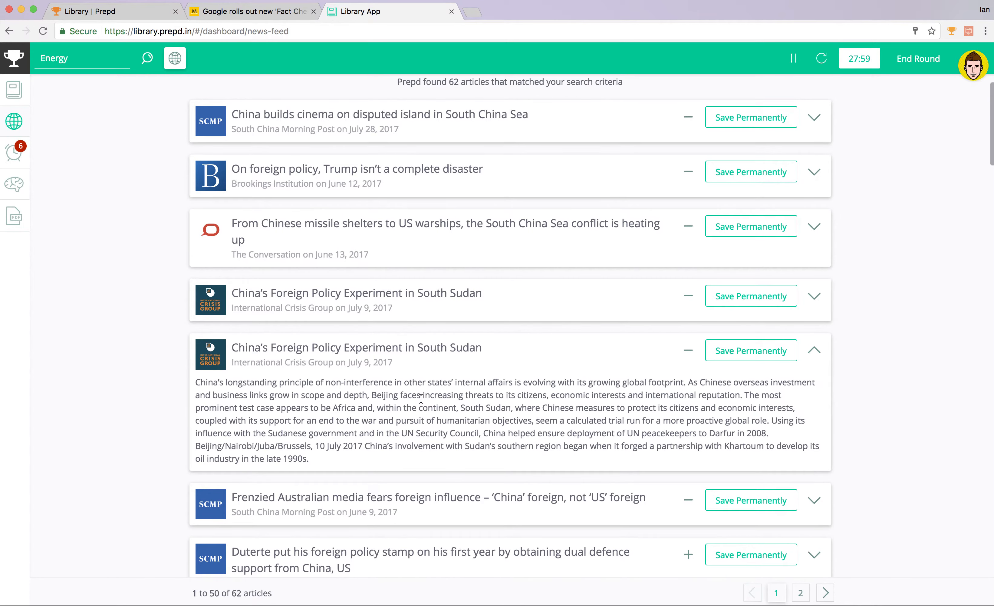
click(818, 350)
scroll(517, 261, up, 2)
scroll(561, 334, down, 3)
scroll(561, 333, up, 3)
scroll(657, 355, down, 1)
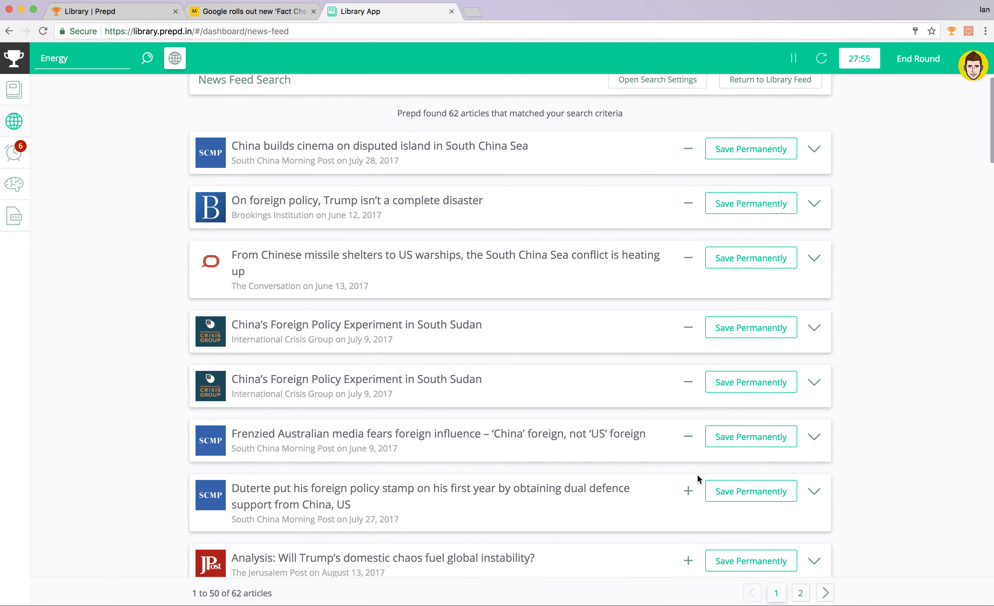
click(688, 491)
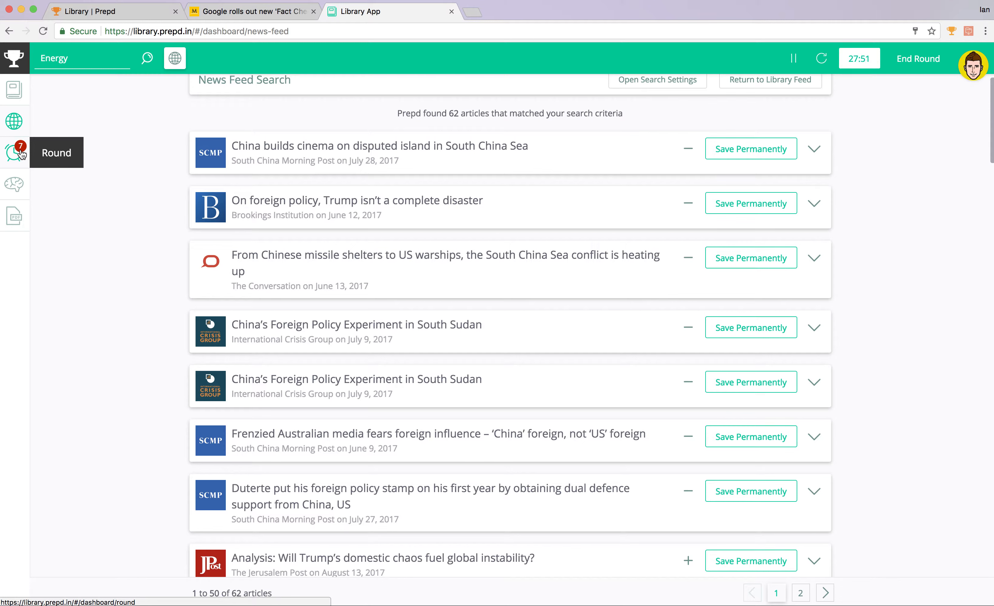
click(688, 560)
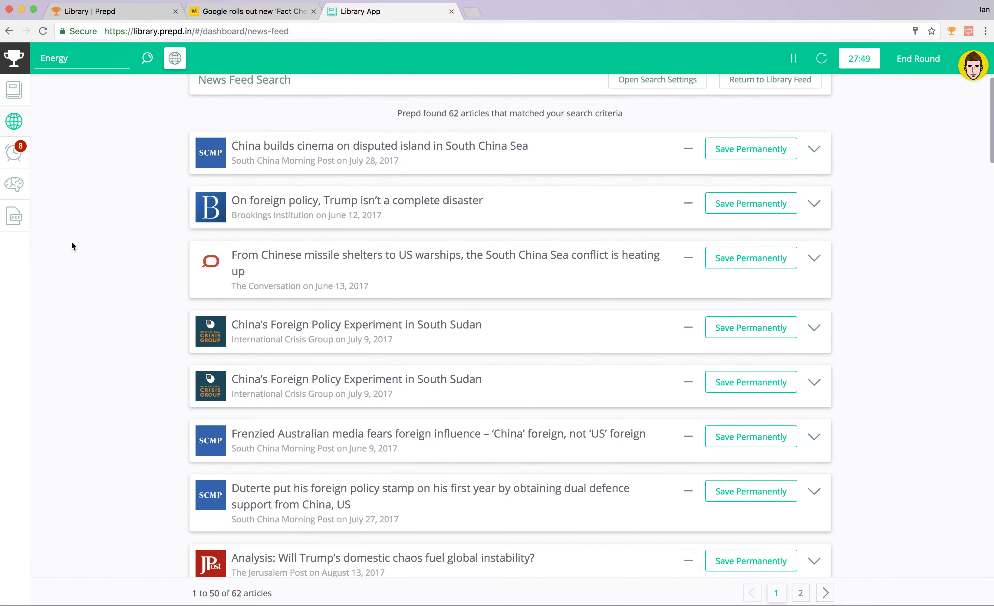
- Open the round, collapse and expand its article list, and view its first few articles
click(11, 156)
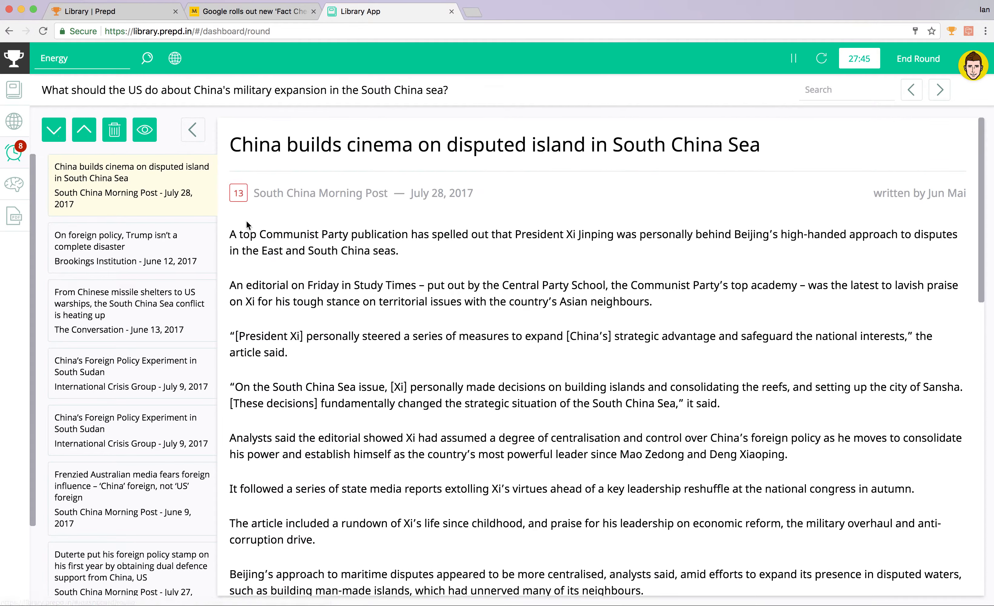
click(193, 131)
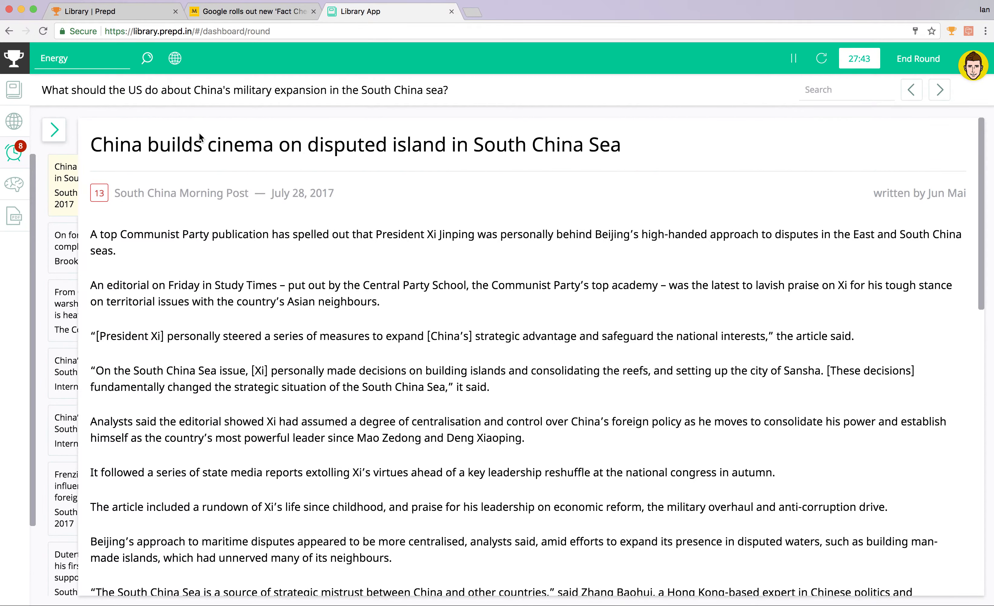
click(57, 134)
click(122, 311)
click(141, 259)
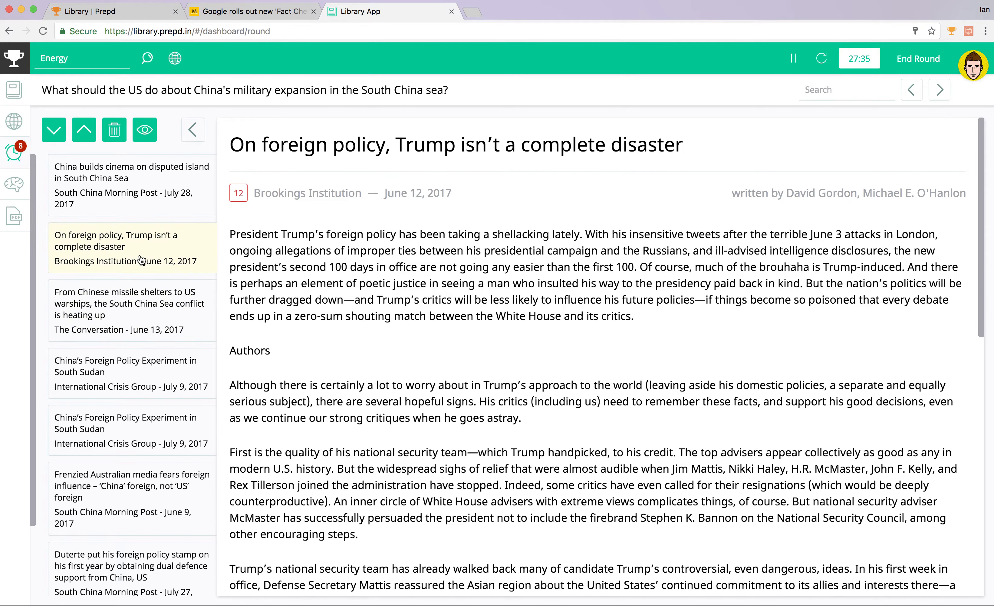
click(134, 199)
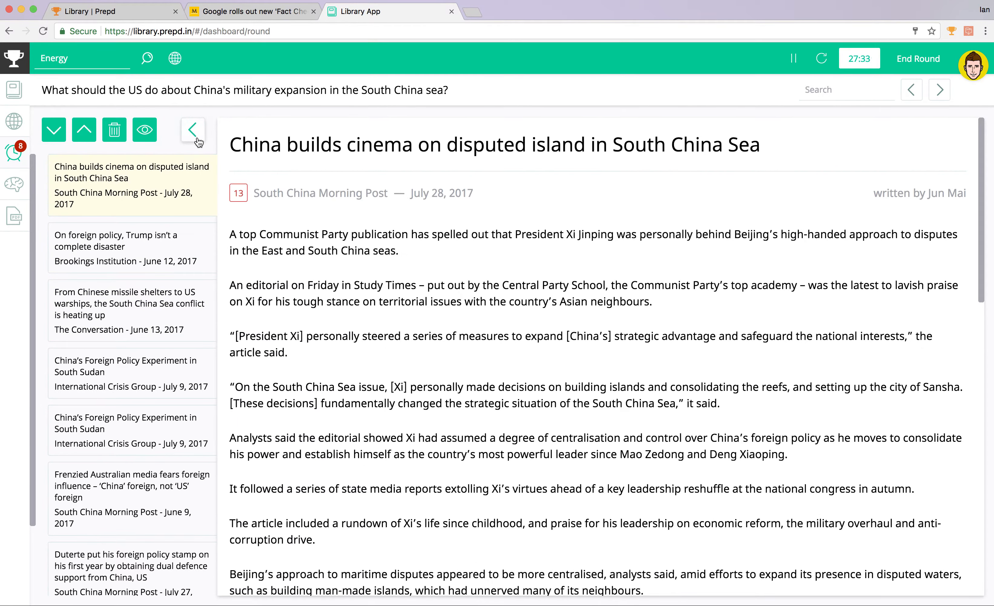
- Search the article "China builds cinema on disputed island in South China Sea" for "China" and clear the search
click(852, 91)
text(China)
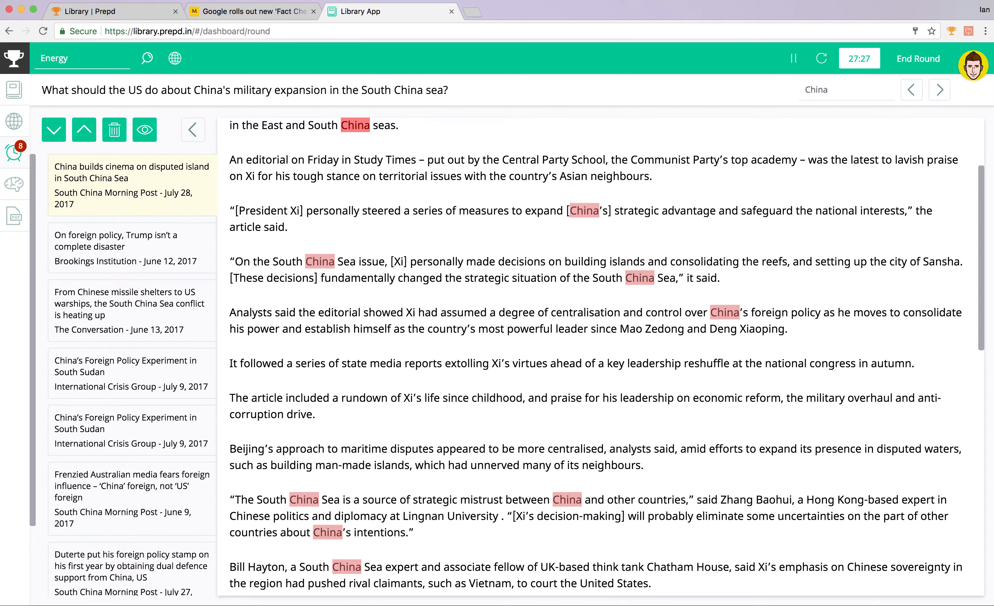
double_click(824, 89)
key(BackSpace)
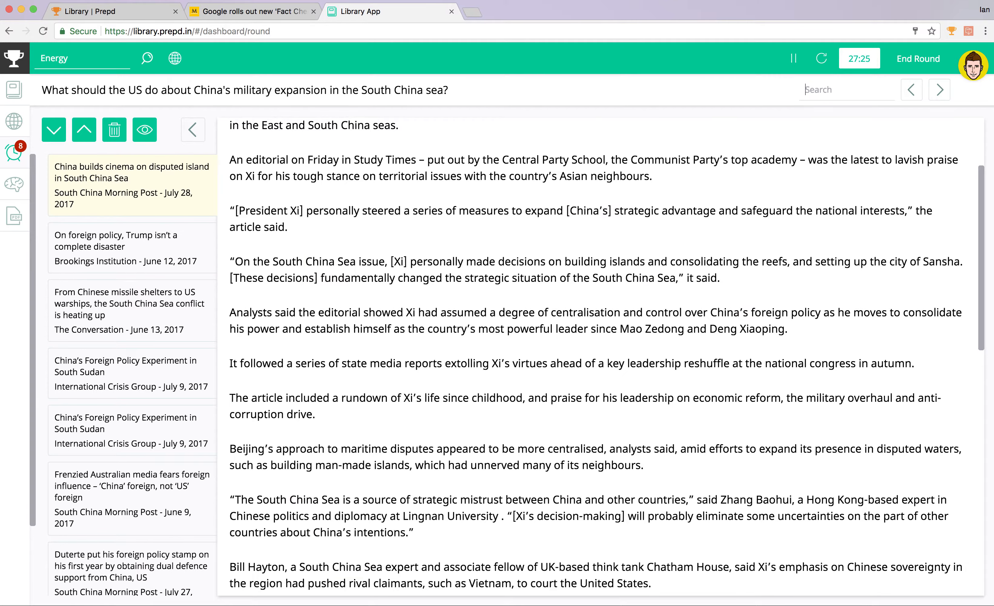
- Collapse the round's article list, view its second to fourth articles in the wider reader, and expand the list
click(193, 130)
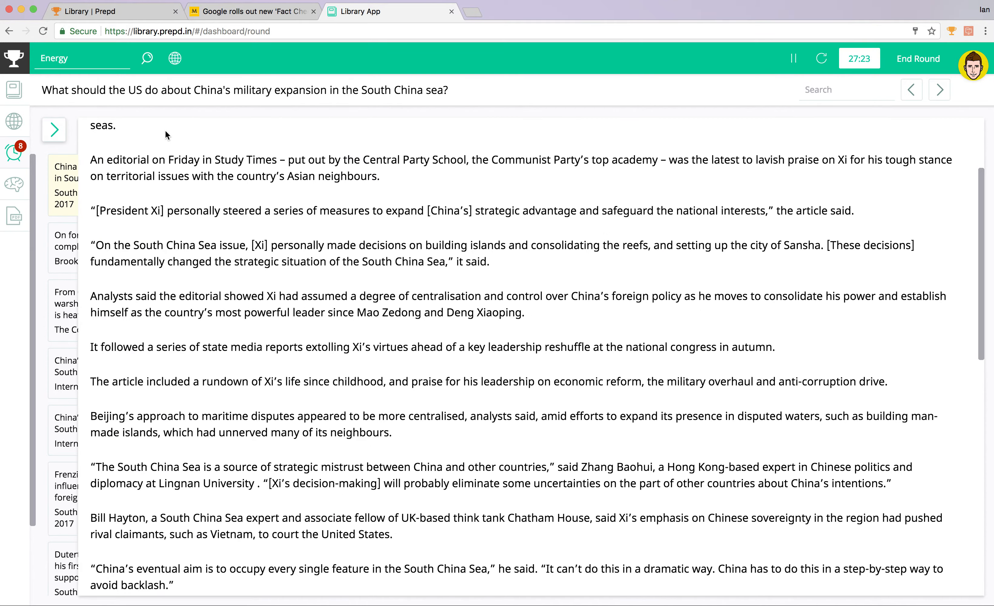
click(72, 243)
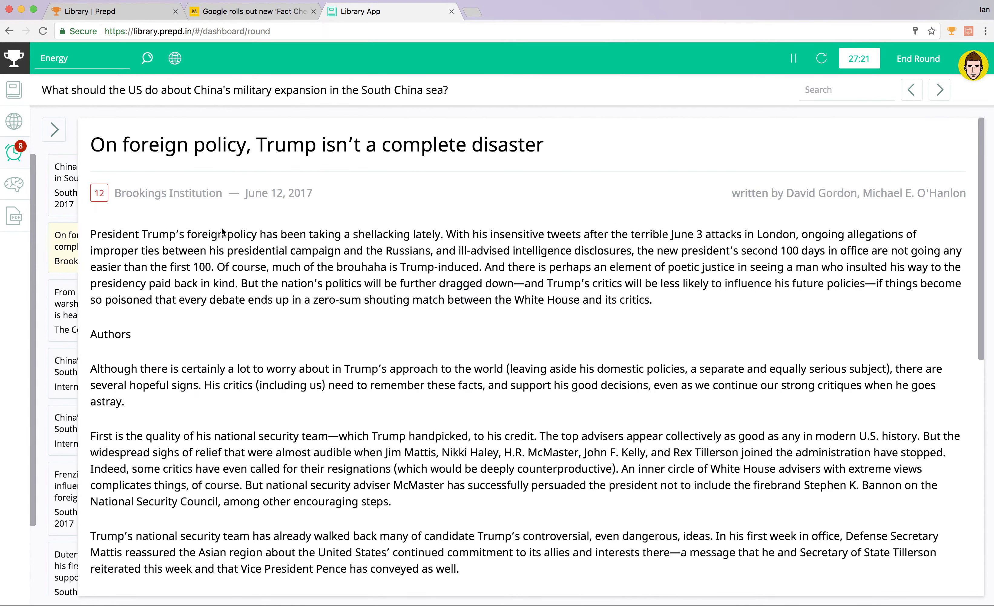
click(62, 311)
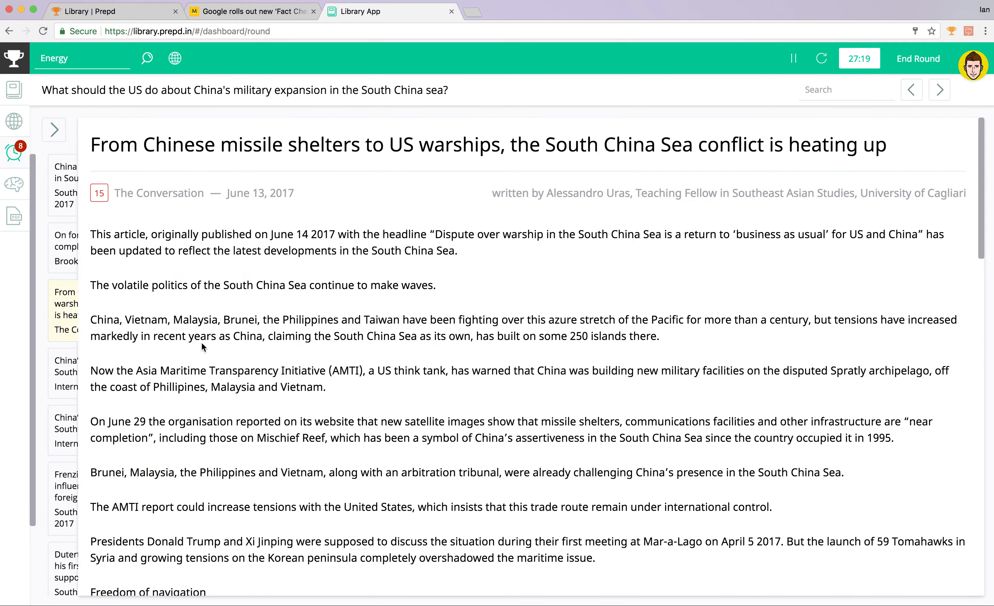
click(64, 371)
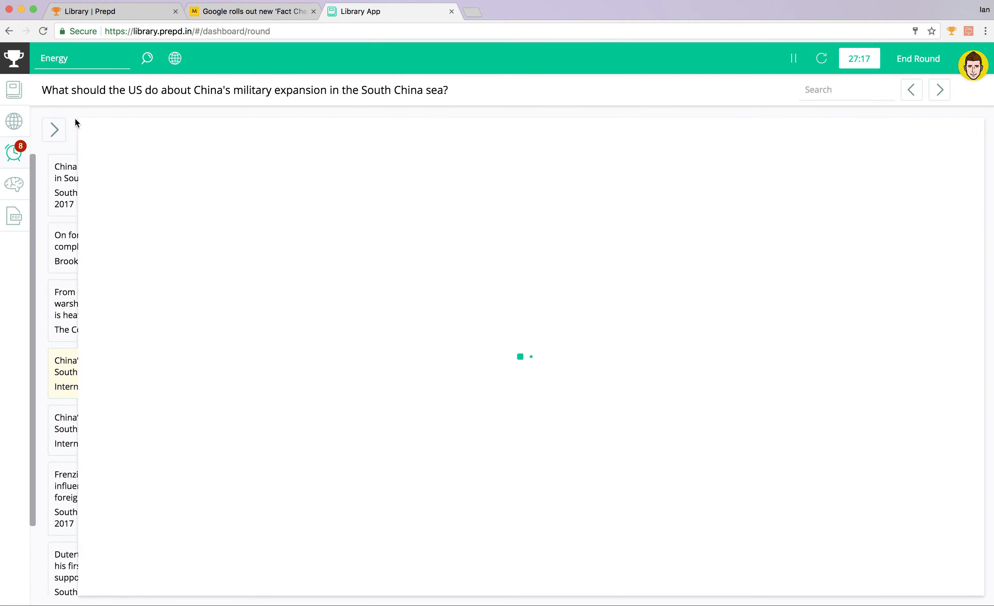
click(57, 131)
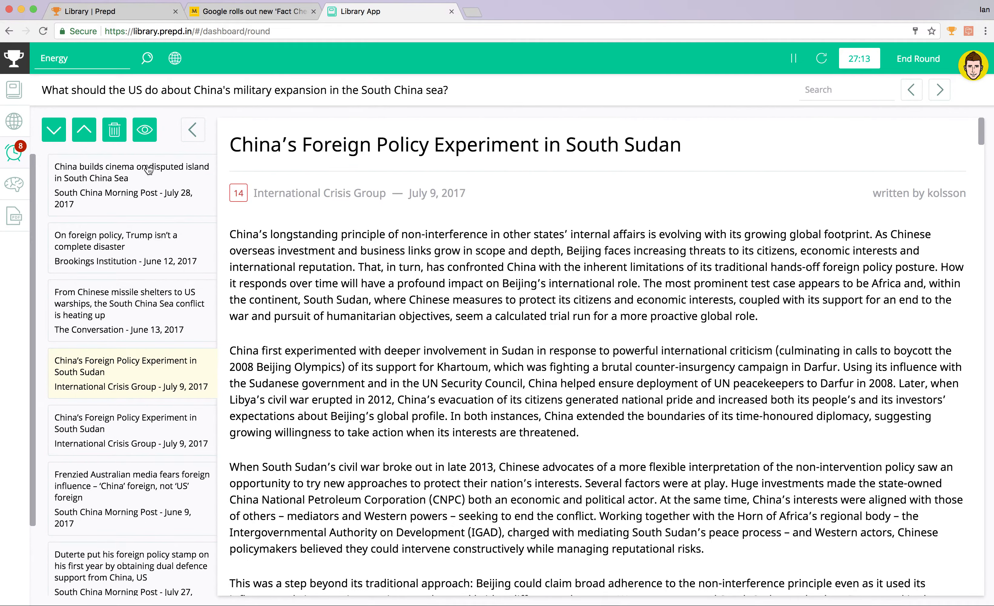
- Look over the article display options and remove the open "China's Foreign Policy Experiment in South Sudan" article from the round
click(140, 140)
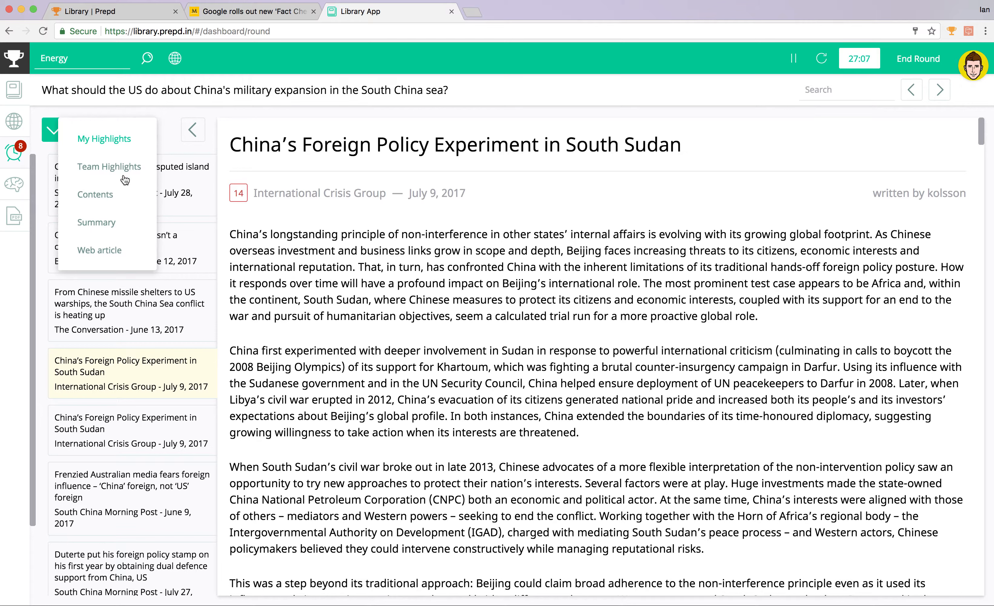
click(107, 222)
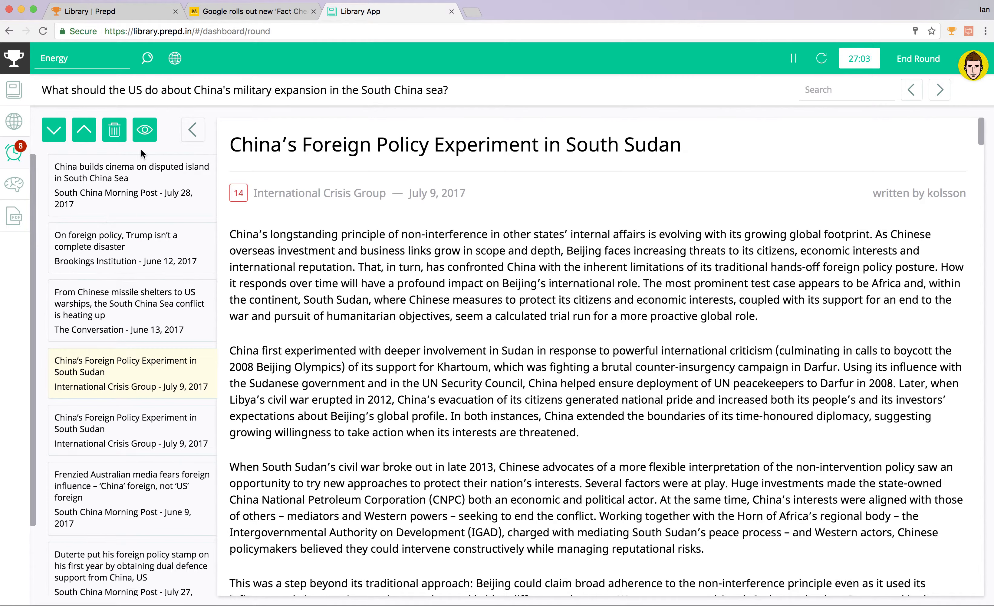
click(115, 131)
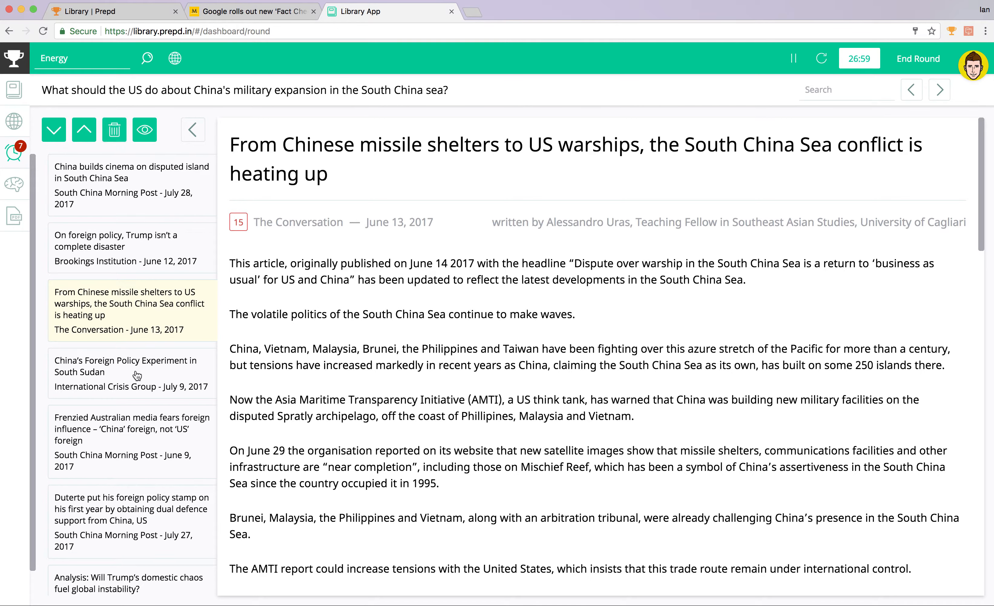
- Step back to "On foreign policy, Trump isn't a complete disaster" and forward to the remaining South Sudan article in the round
click(83, 129)
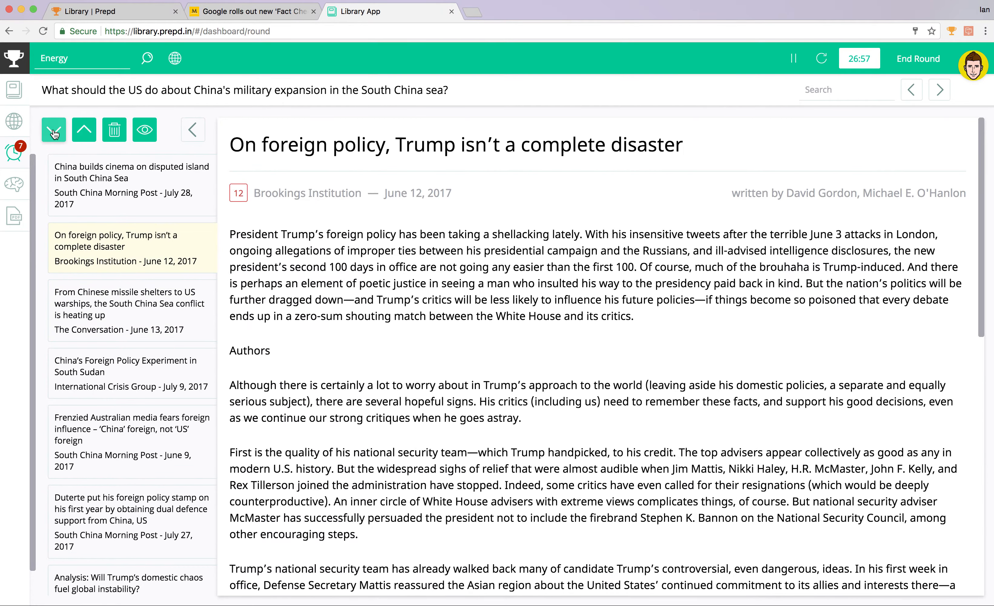
click(53, 130)
click(55, 131)
click(54, 131)
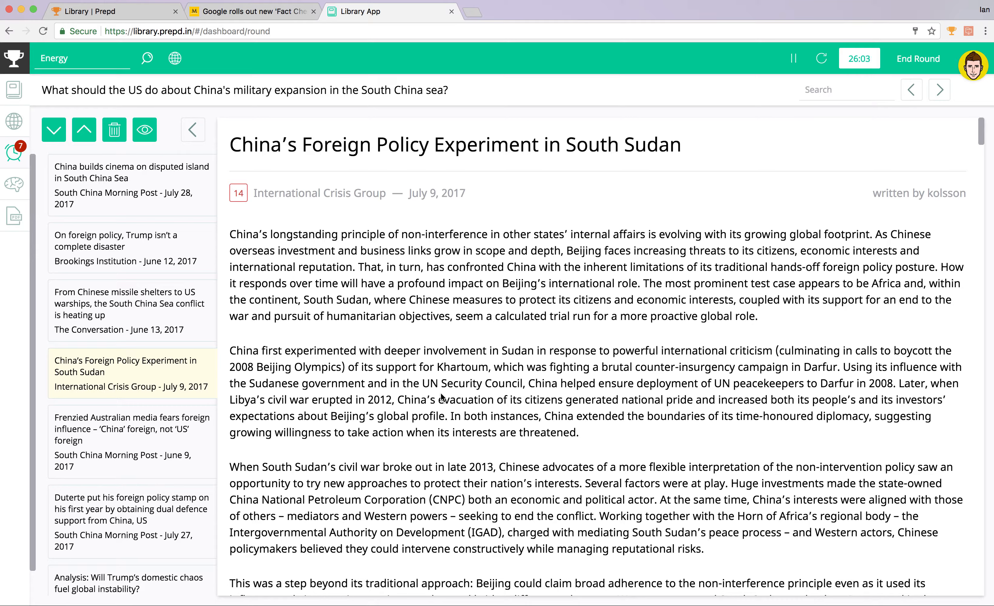
- End the current round and open the Memory Bank
click(929, 62)
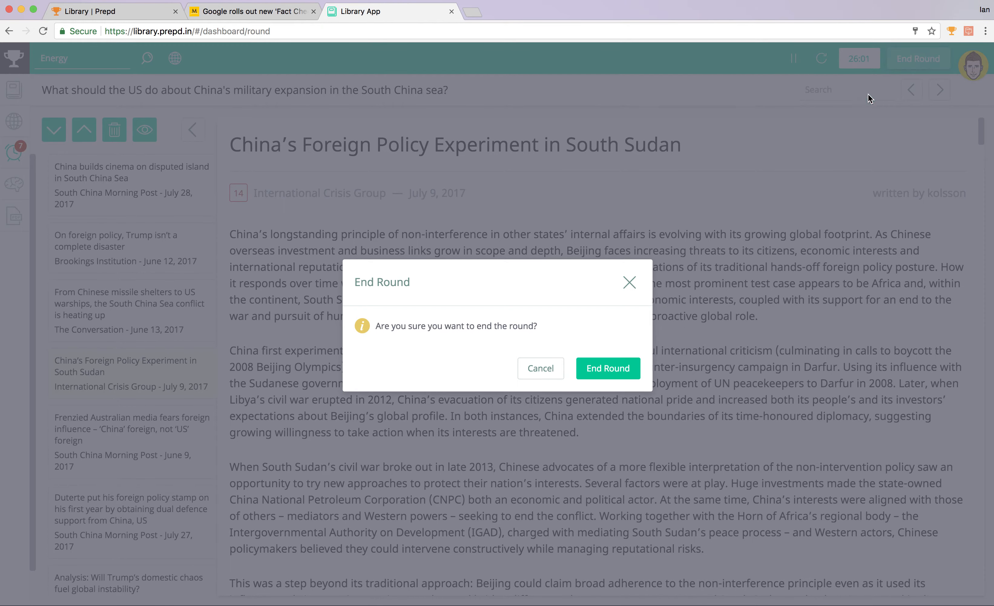
click(612, 368)
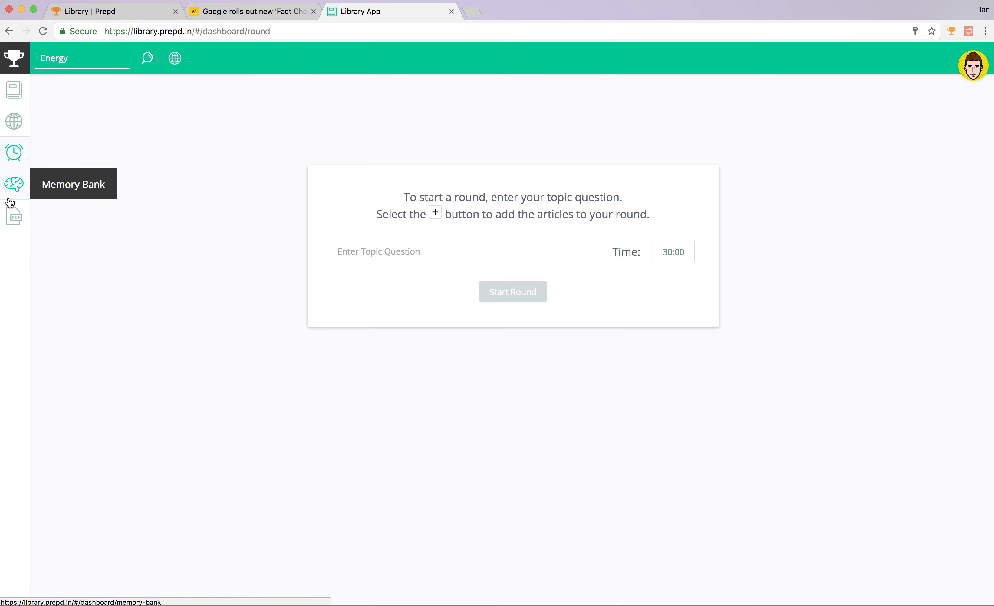
click(11, 187)
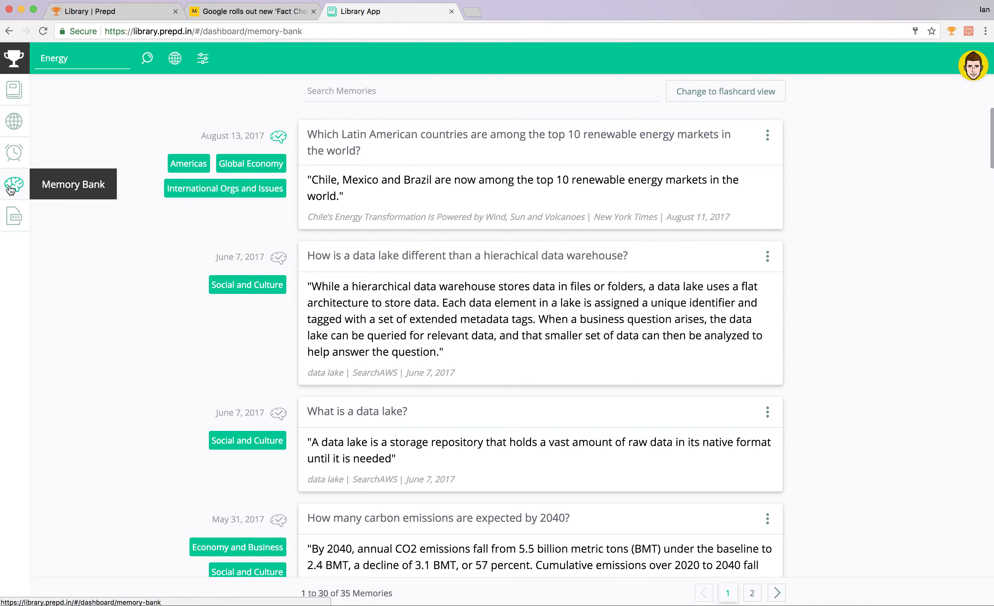
- Open the article "Google rolls out new 'Fact Check' tool worldwide to combat fake news" from the article feed and display its full contents
click(14, 90)
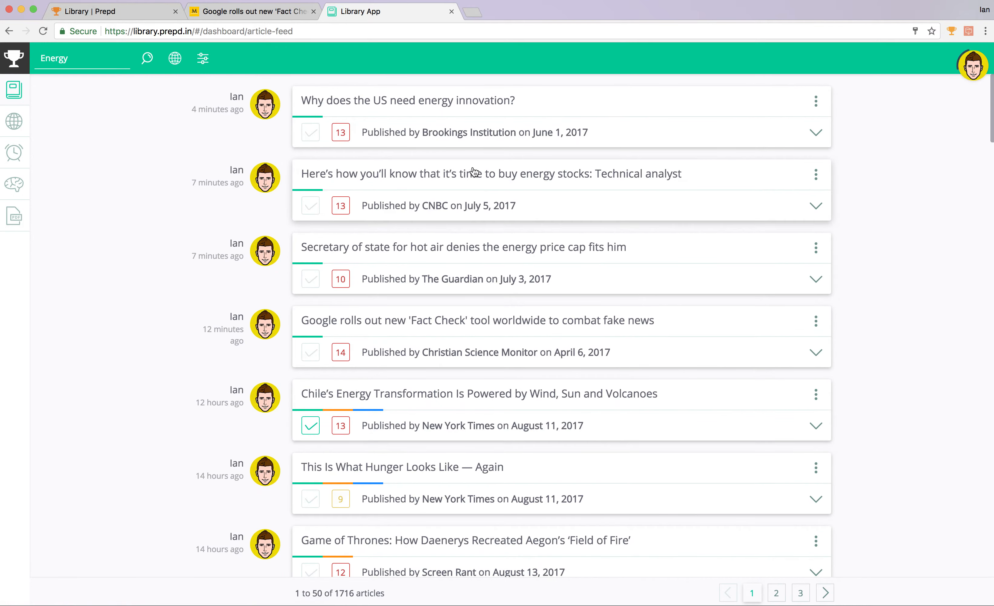
click(444, 321)
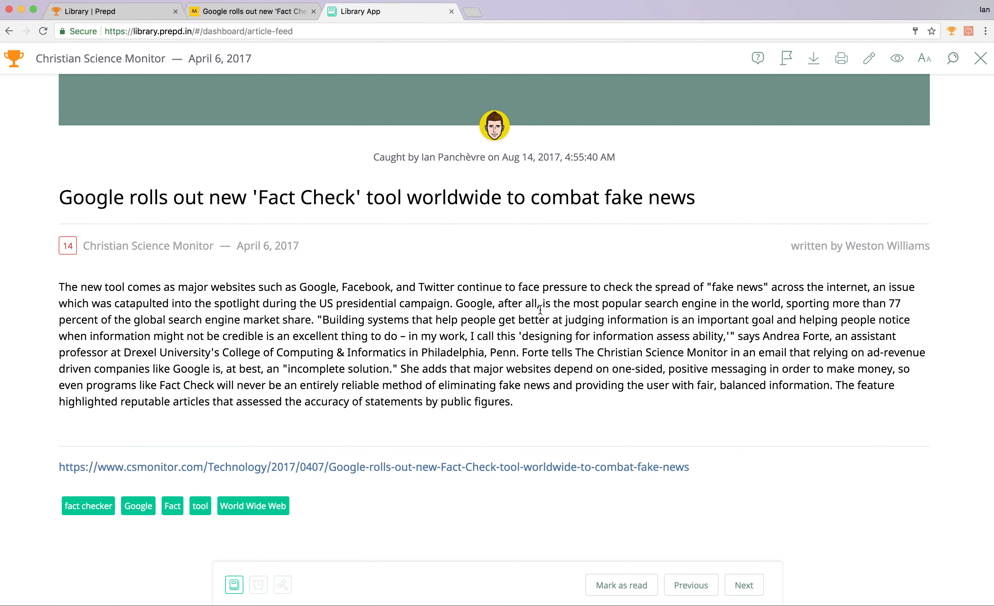
click(896, 67)
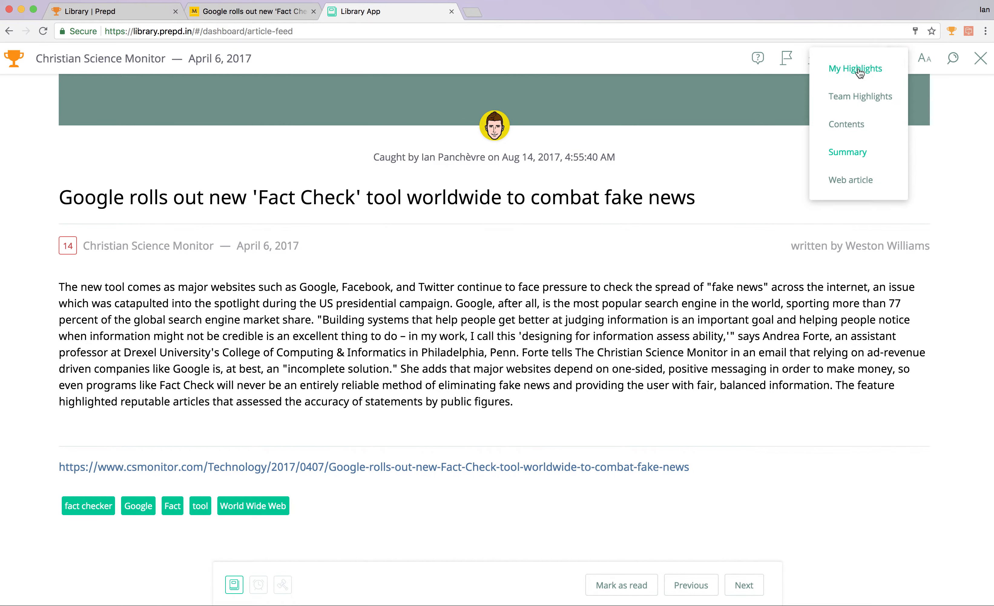
click(859, 71)
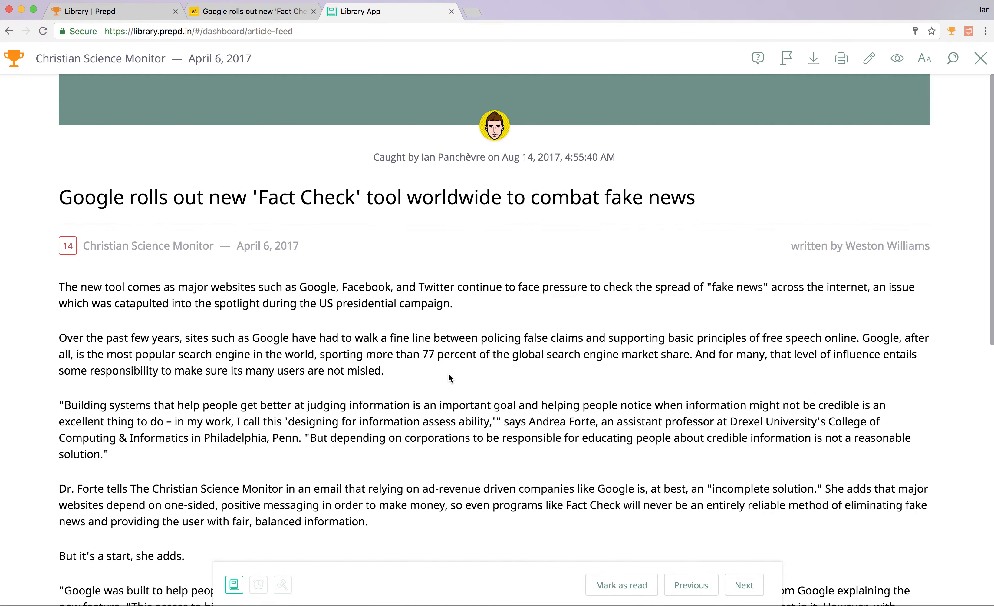
- Start a Memory Bank flashcard from the sentence in the second paragraph about Google being the most popular search engine in the world
scroll(448, 372, down, 3)
scroll(448, 373, down, 1)
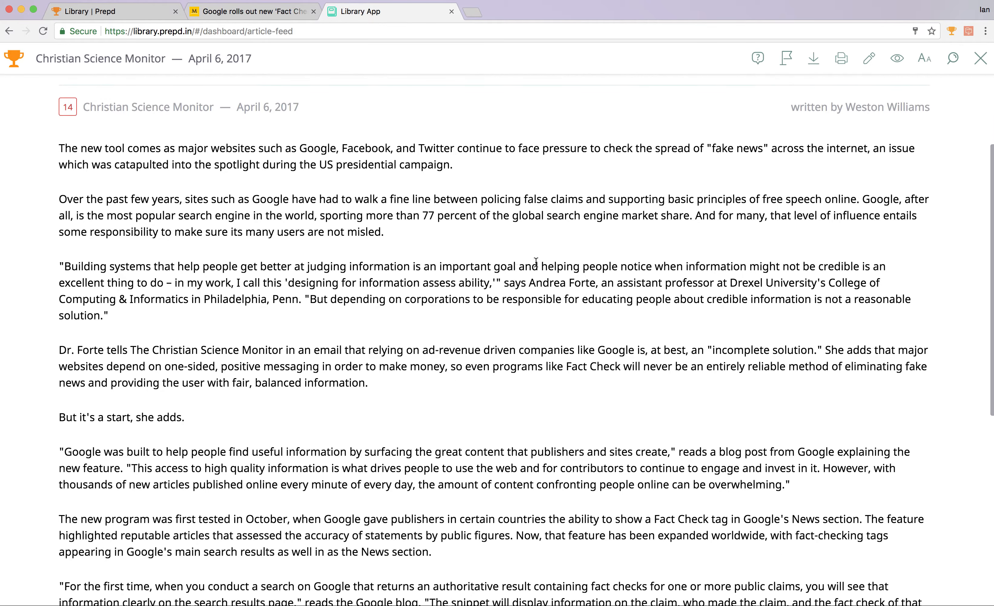
mouse_move(862, 198)
mouse_down()
mouse_move(792, 231)
mouse_move(693, 219)
mouse_up()
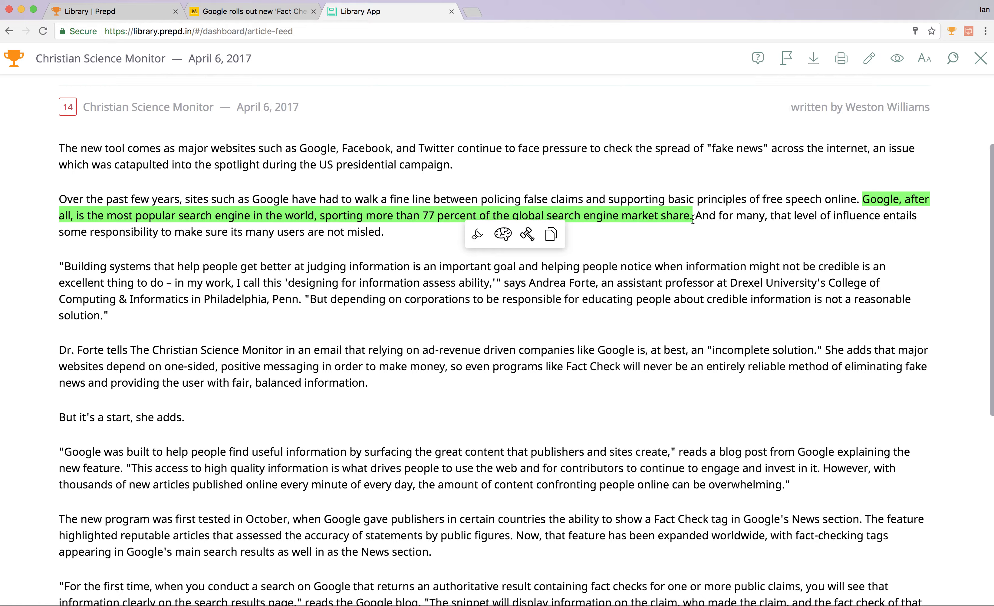
click(693, 219)
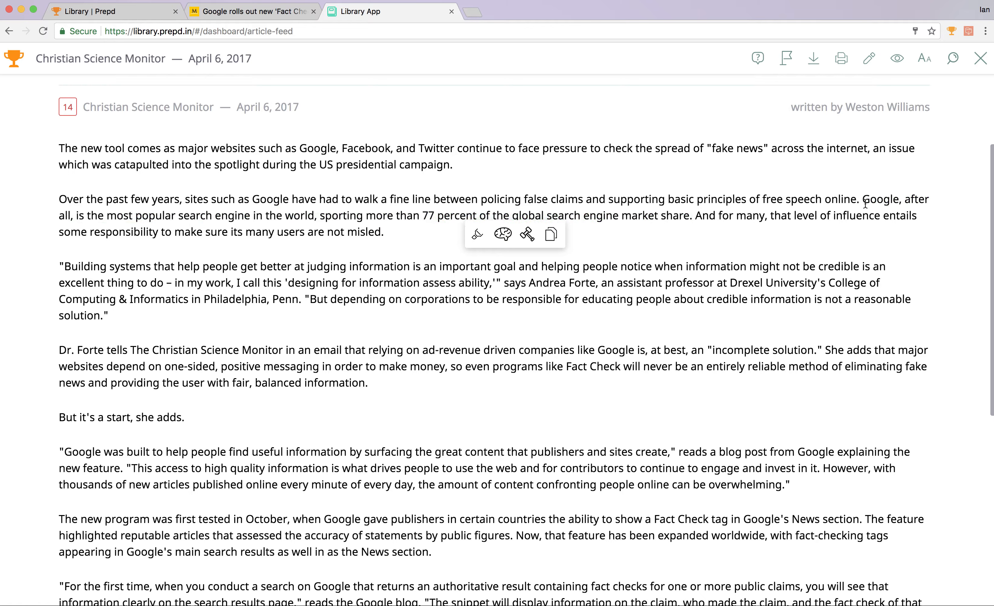
drag(865, 200, 692, 216)
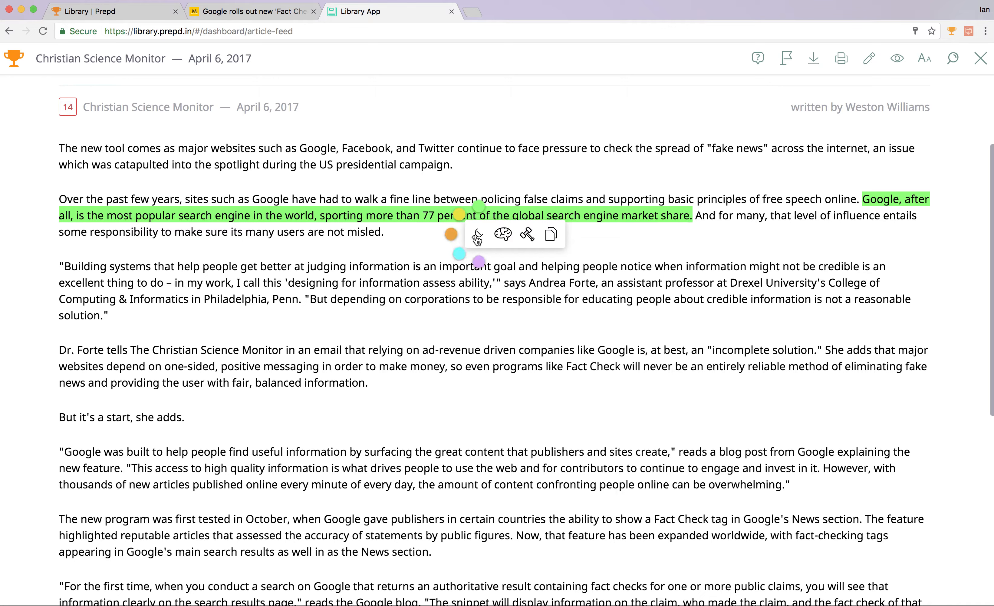
click(504, 235)
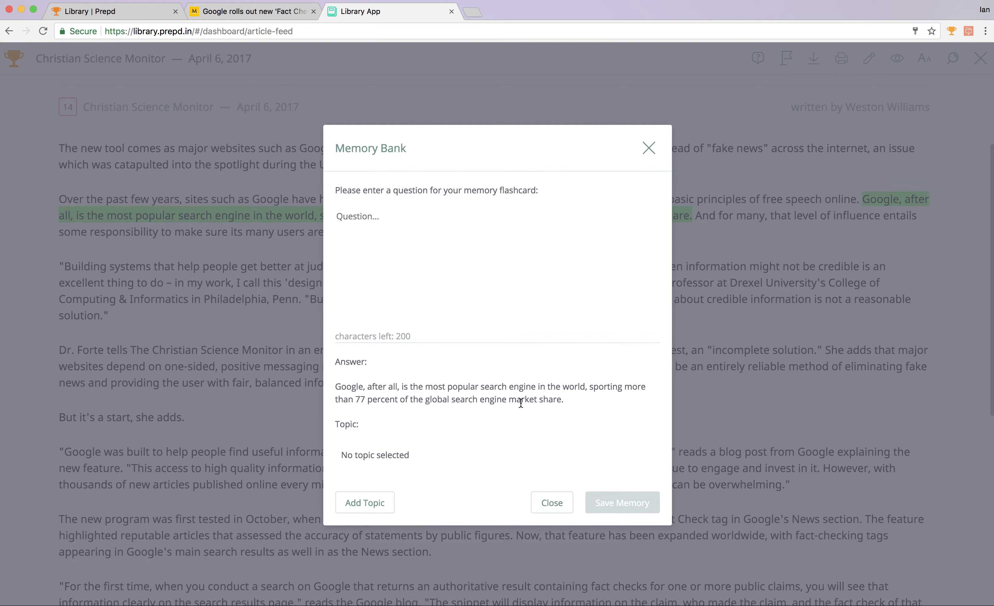
- Enter "What percentage of global searches happens through Google?" as the flashcard's question
click(444, 253)
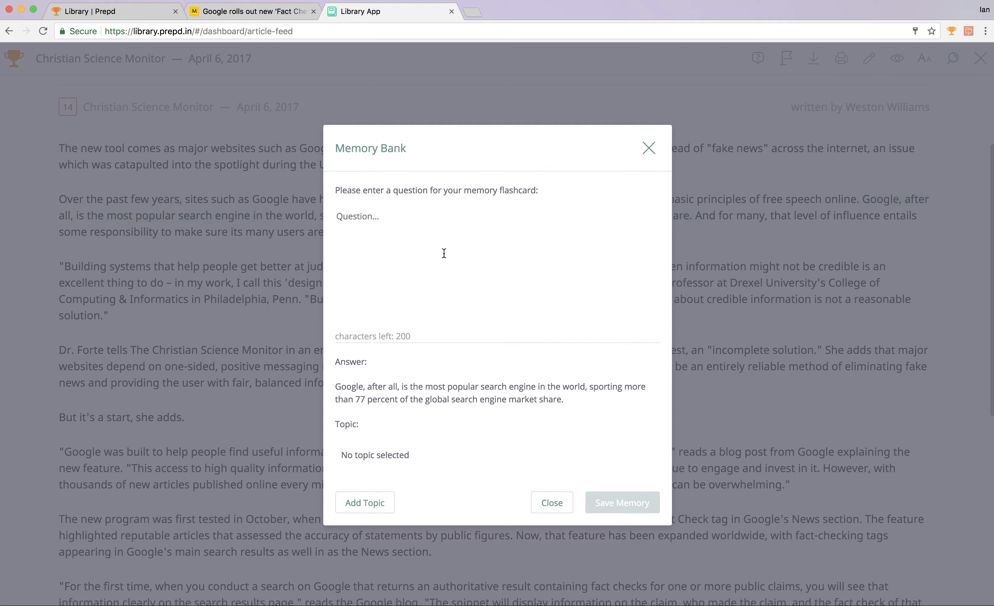
text(What percentage of global searche)
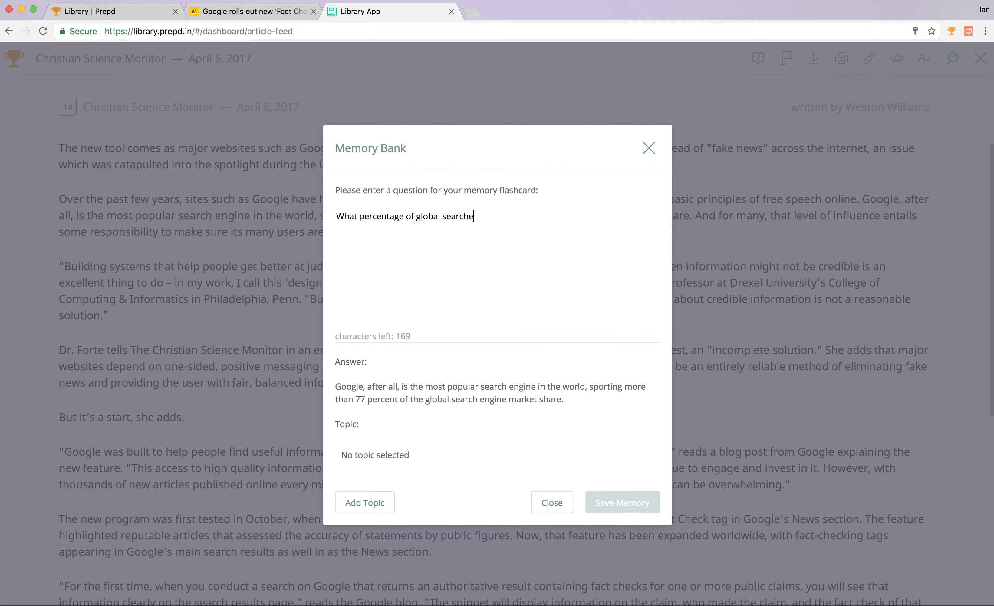
text(s happens through Google?)
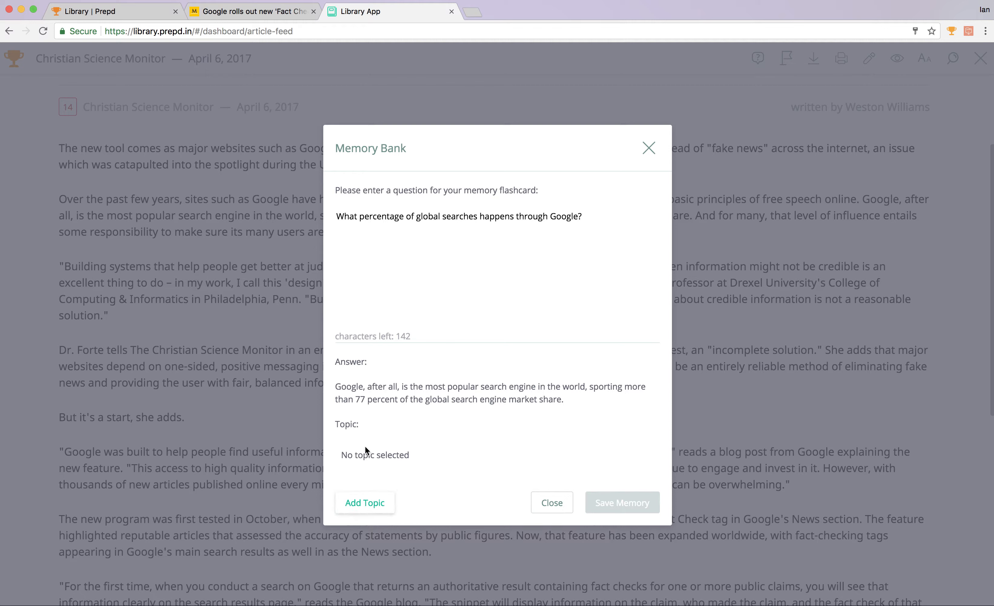
- Assign the topics Economy and Business, Social and Culture, and International Orgs and Issues to the flashcard
click(379, 505)
text(Foreign)
scroll(404, 369, down, 1)
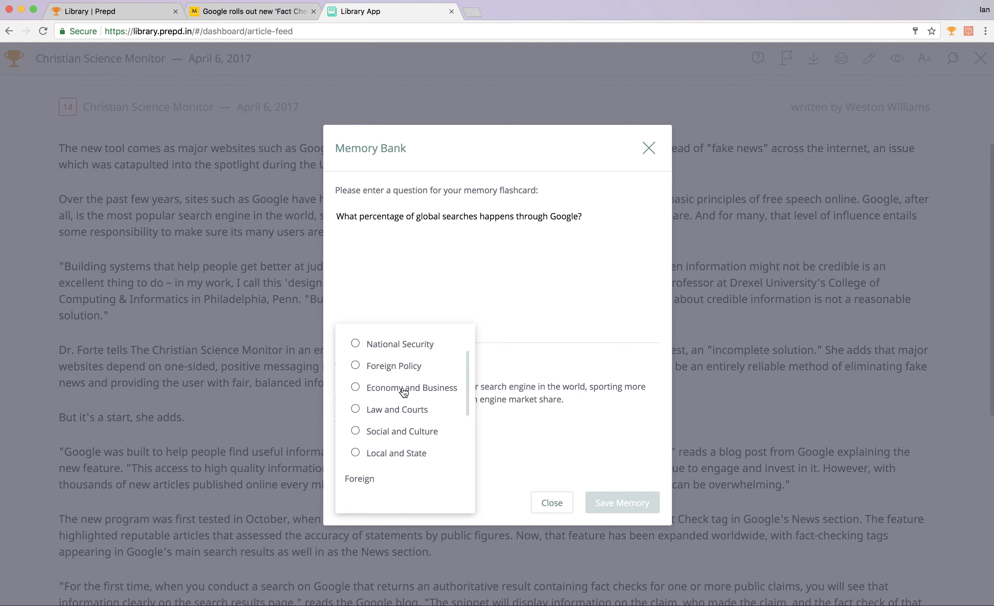
click(404, 388)
scroll(404, 390, down, 4)
scroll(405, 391, down, 3)
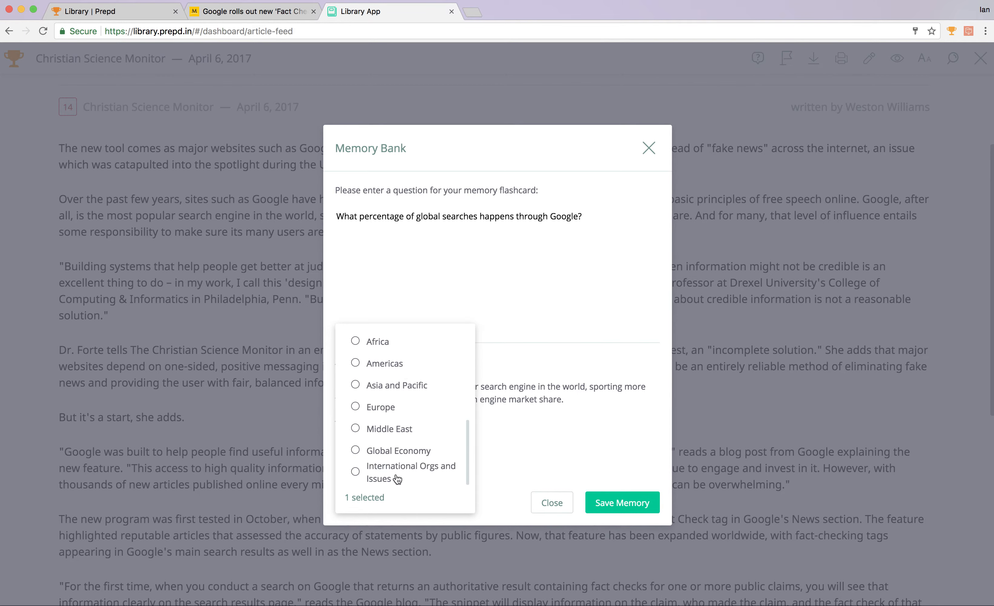
scroll(397, 478, up, 5)
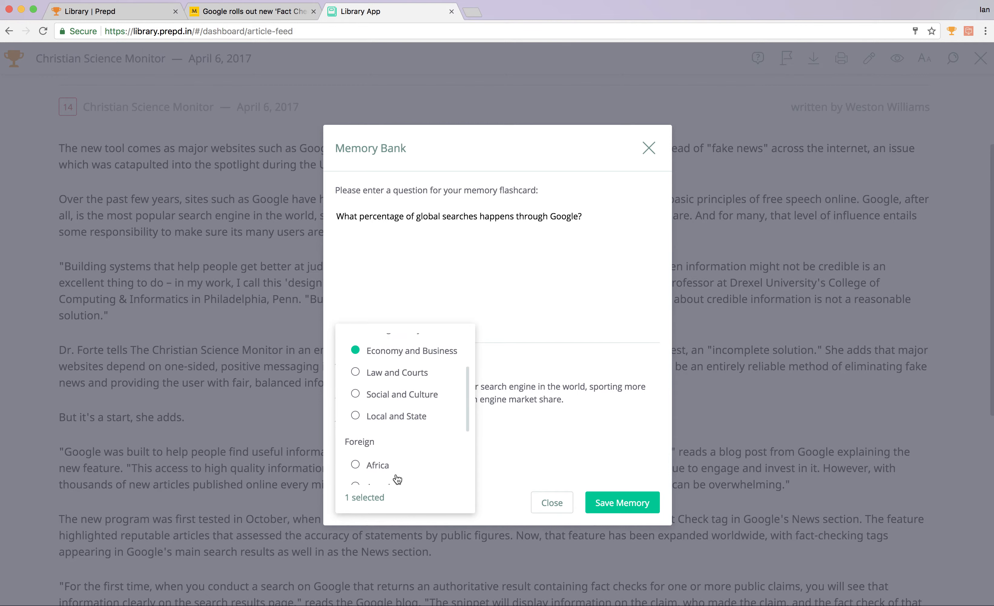
click(398, 402)
scroll(444, 408, down, 4)
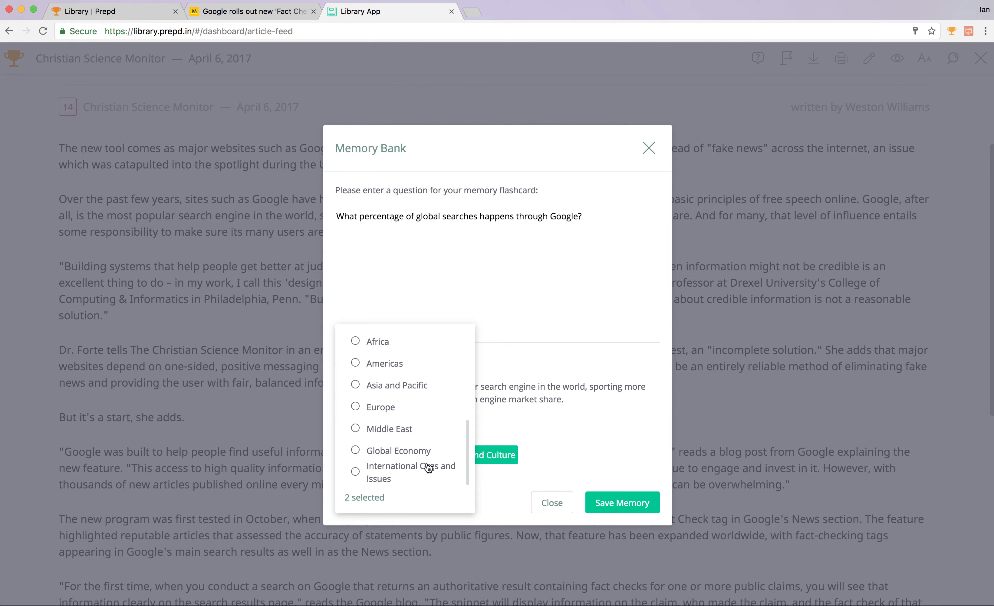
click(428, 472)
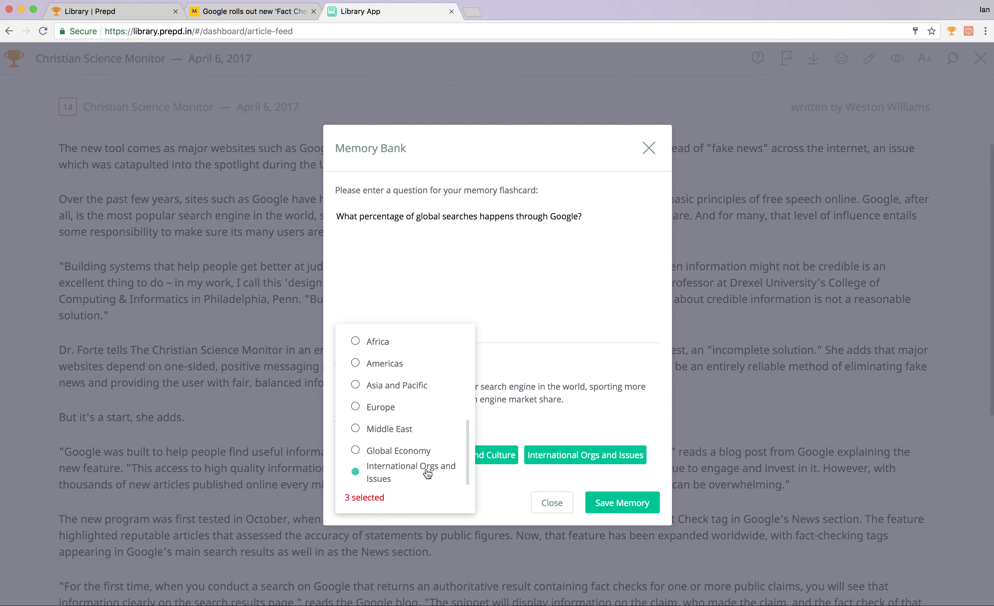
click(531, 408)
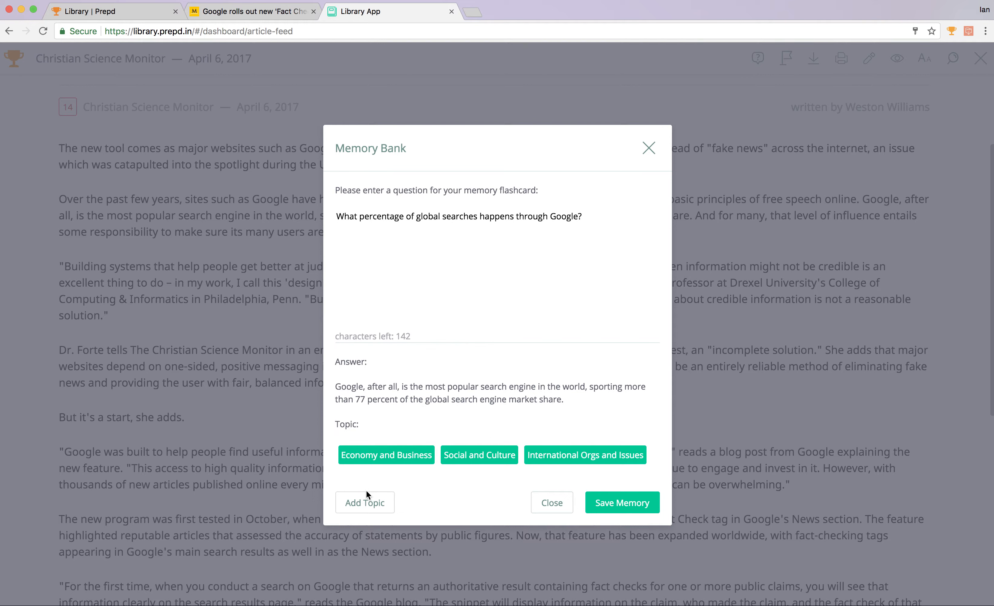
- Look through the domestic and foreign topics available for the flashcard
click(365, 501)
scroll(386, 473, up, 2)
scroll(394, 406, up, 4)
scroll(395, 360, down, 5)
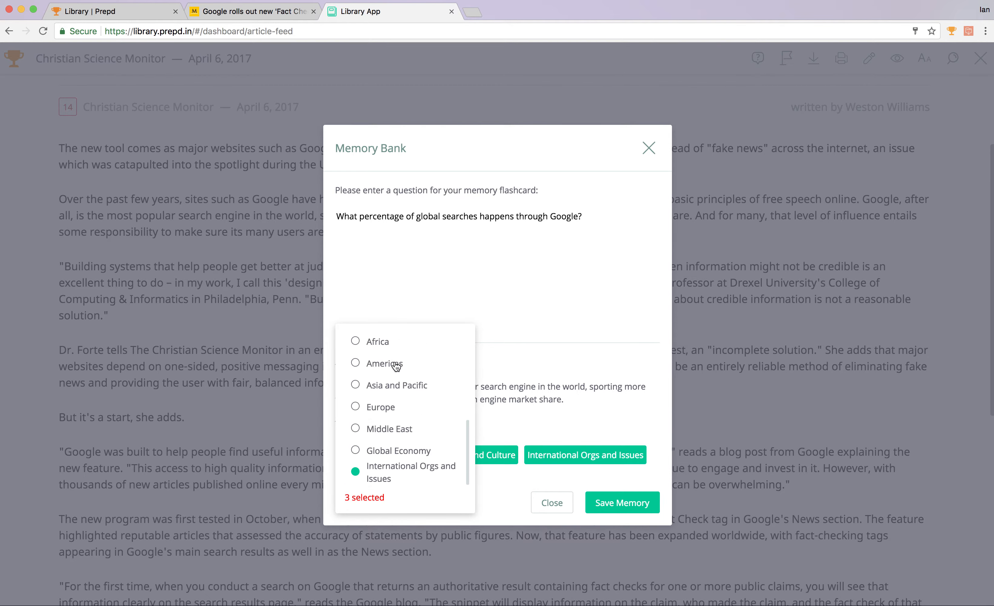
scroll(400, 464, up, 5)
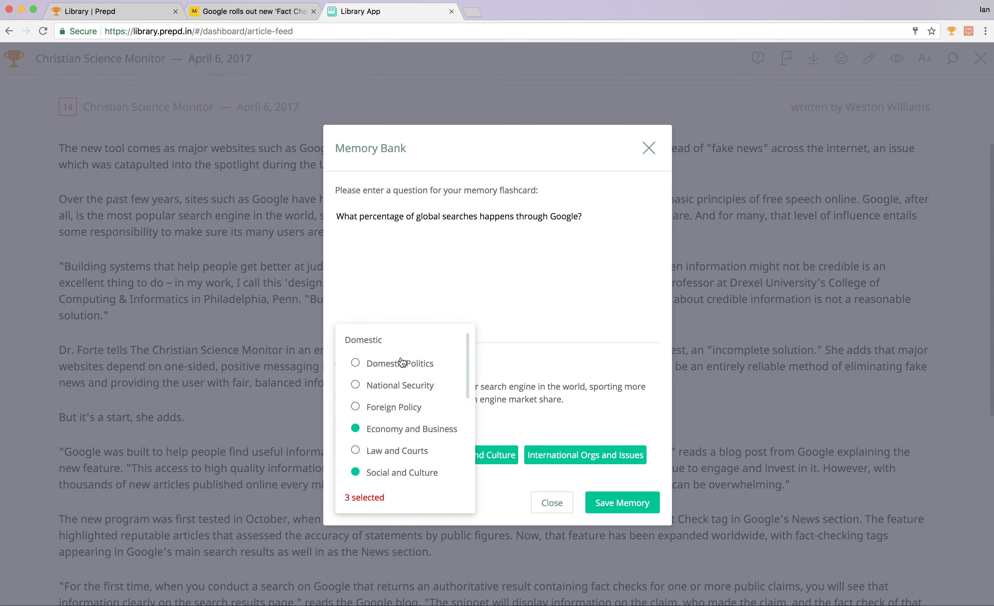
scroll(402, 363, down, 5)
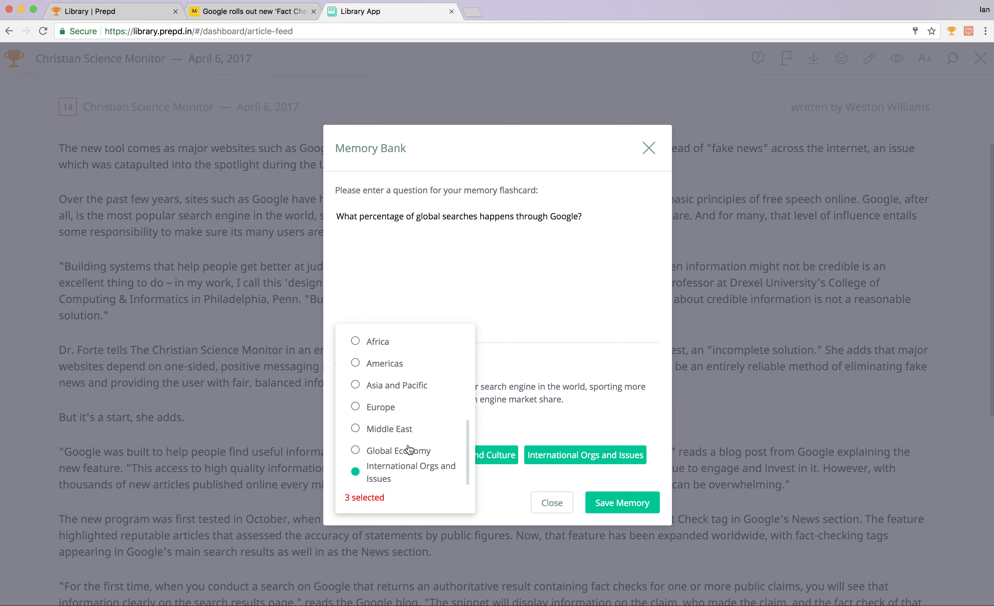
scroll(410, 449, up, 5)
scroll(416, 395, down, 5)
click(551, 404)
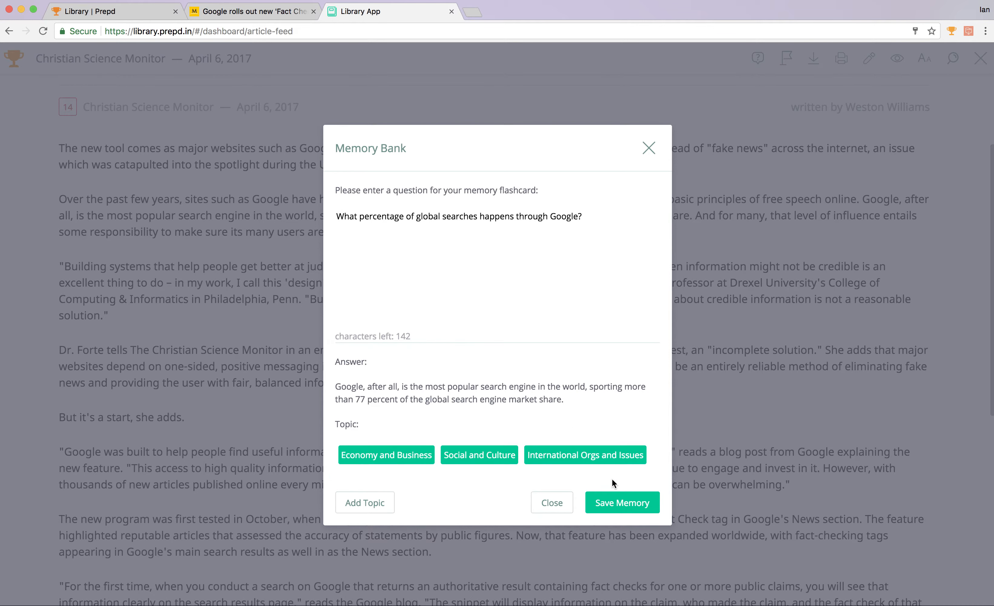
- Save the memory and close the article
click(637, 509)
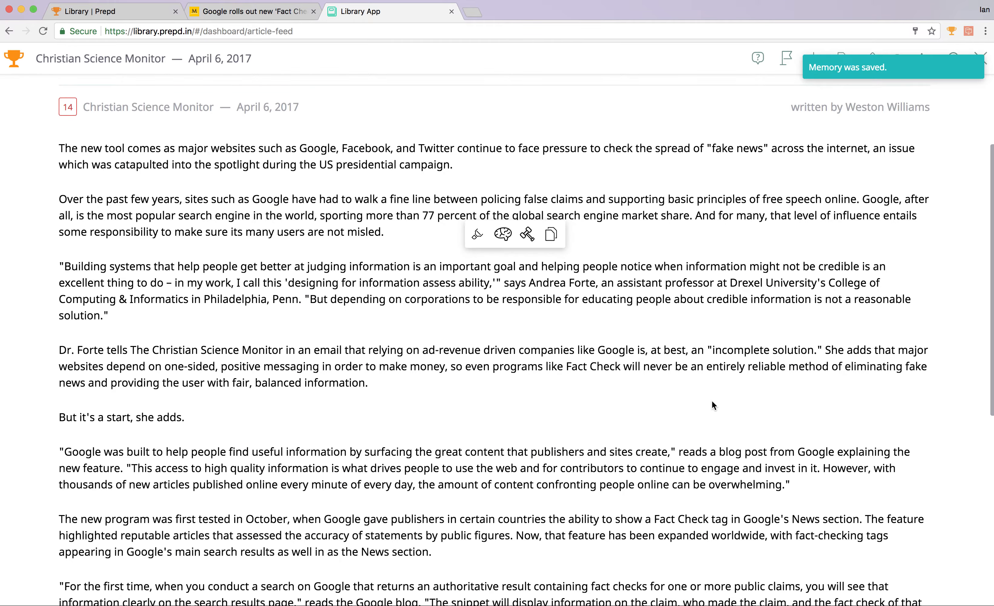
click(976, 64)
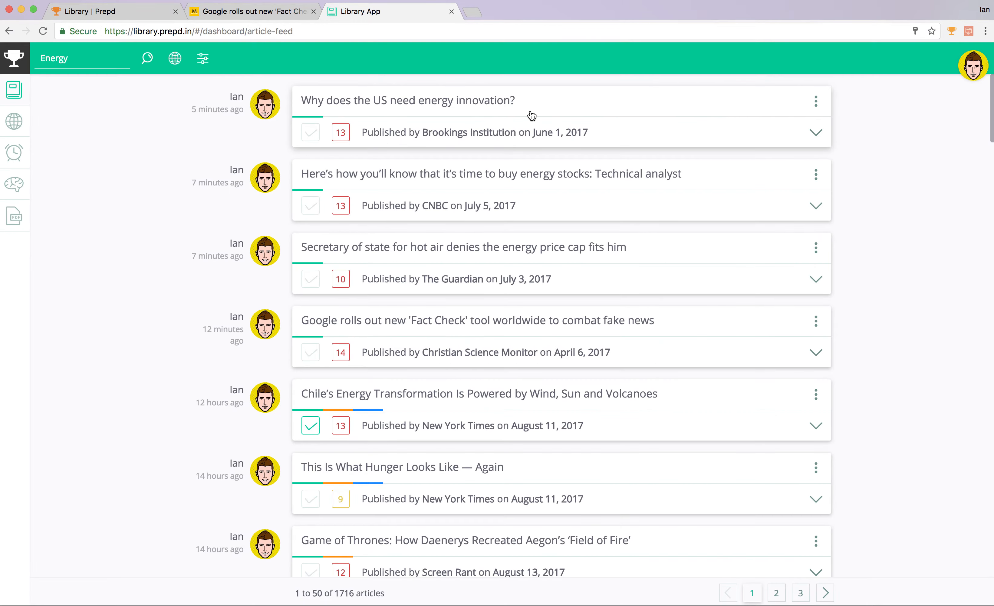
- Open the Memory Bank in flashcard view and flip the card about Google searches to its answer side
click(17, 185)
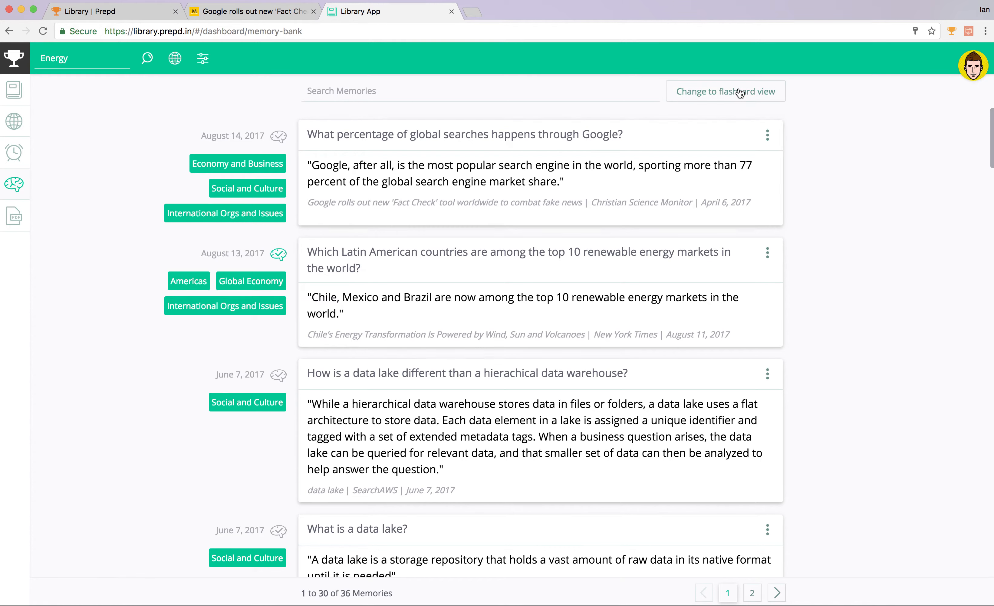
click(701, 95)
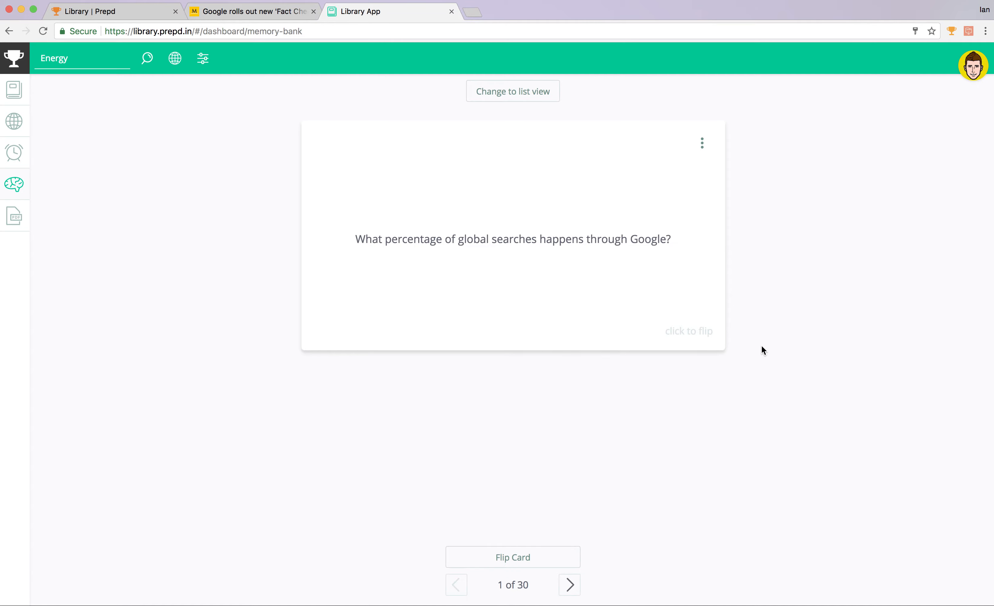
click(691, 329)
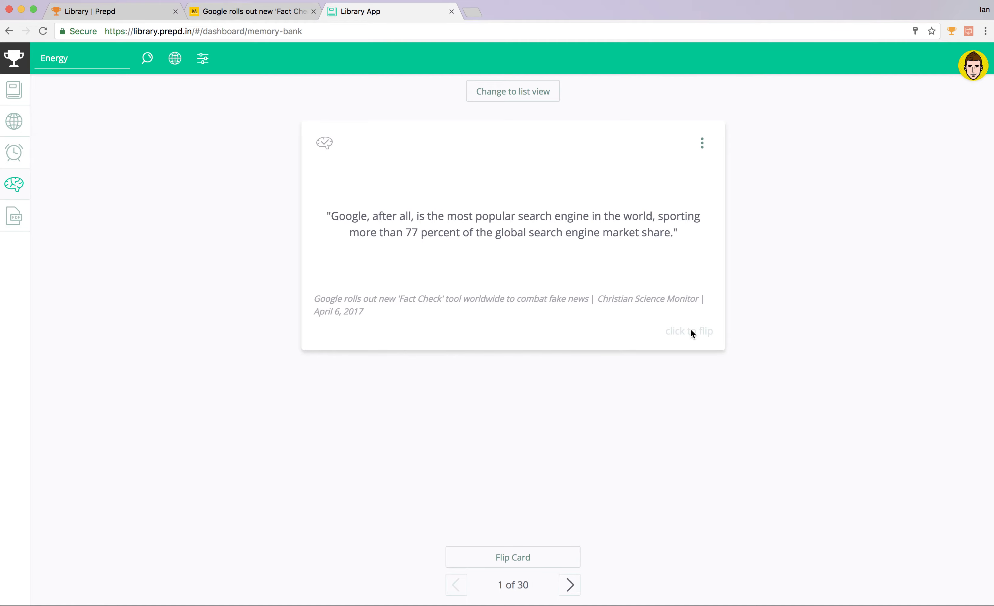
click(691, 329)
click(691, 330)
- View the flashcard's source article, return to the card, and mark the memory as mastered
click(409, 302)
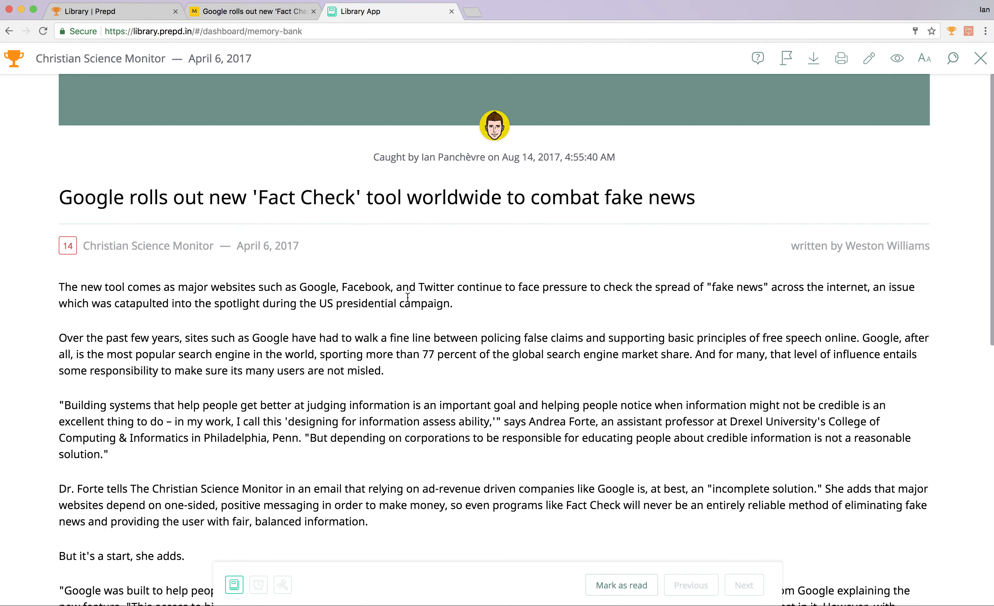
click(981, 58)
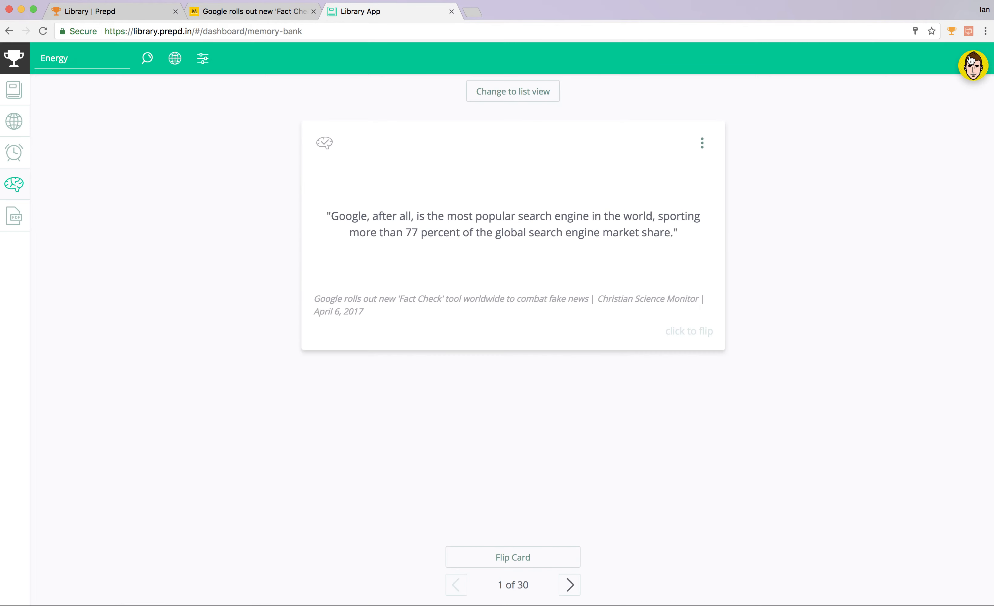
click(332, 149)
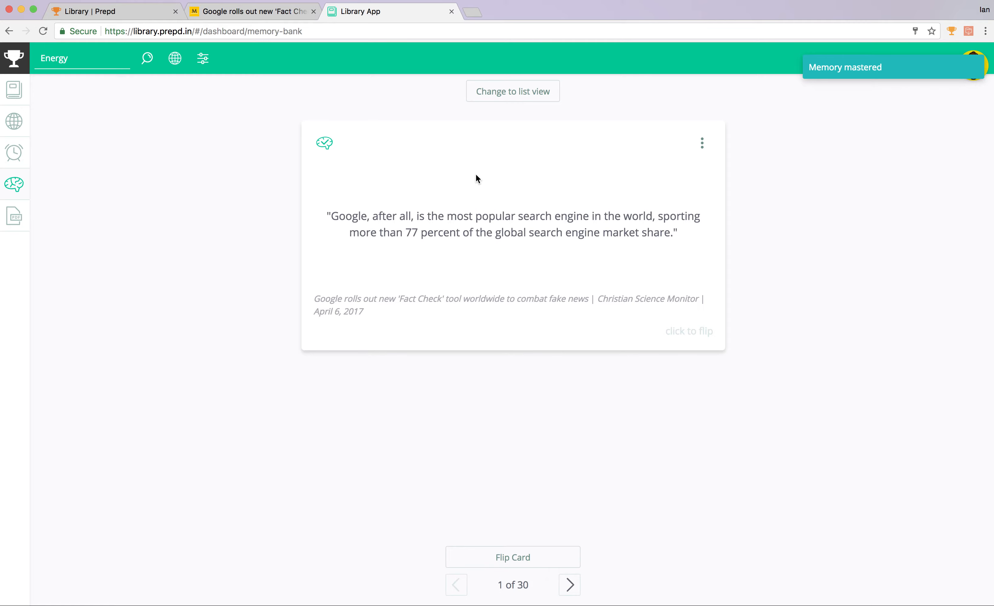
- Set the Memory Bank filters to Mastered and My memories
click(203, 66)
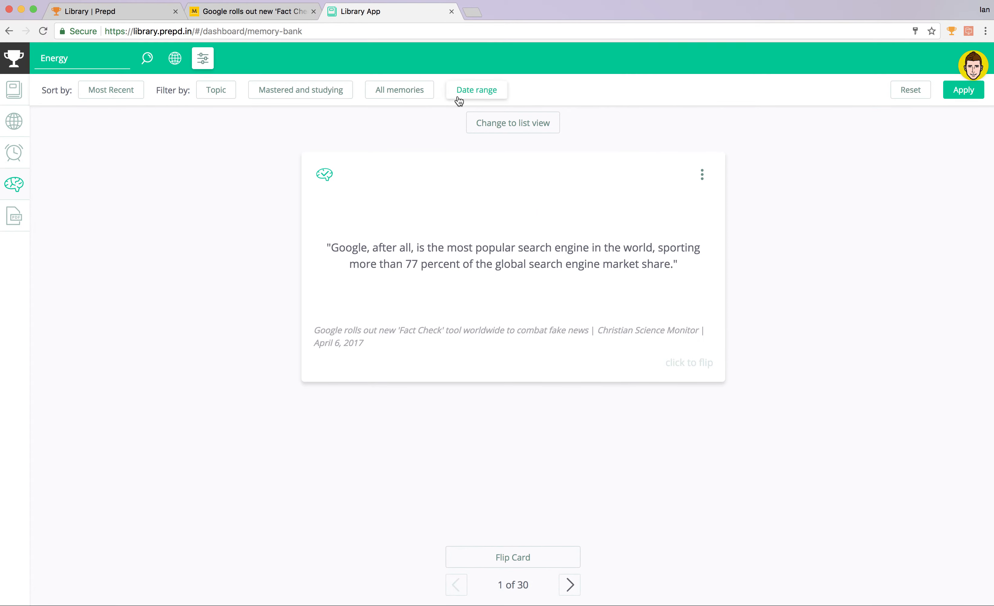
click(324, 93)
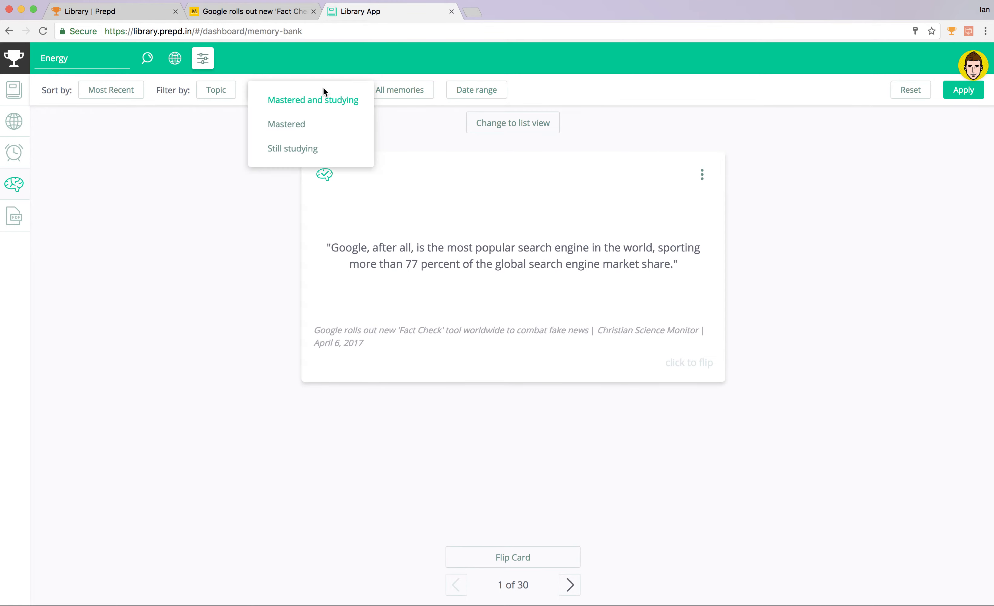
click(296, 125)
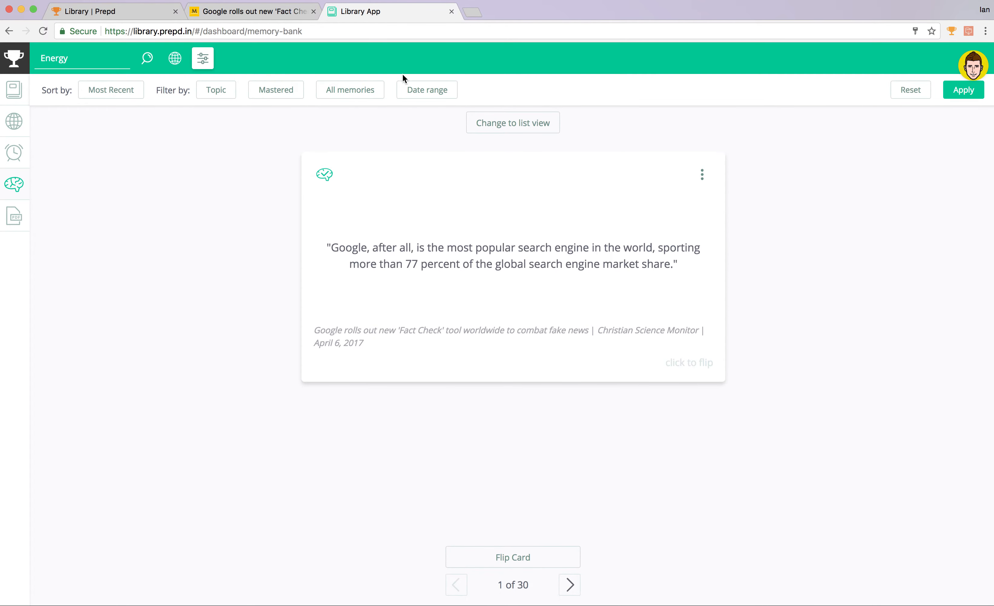
click(360, 82)
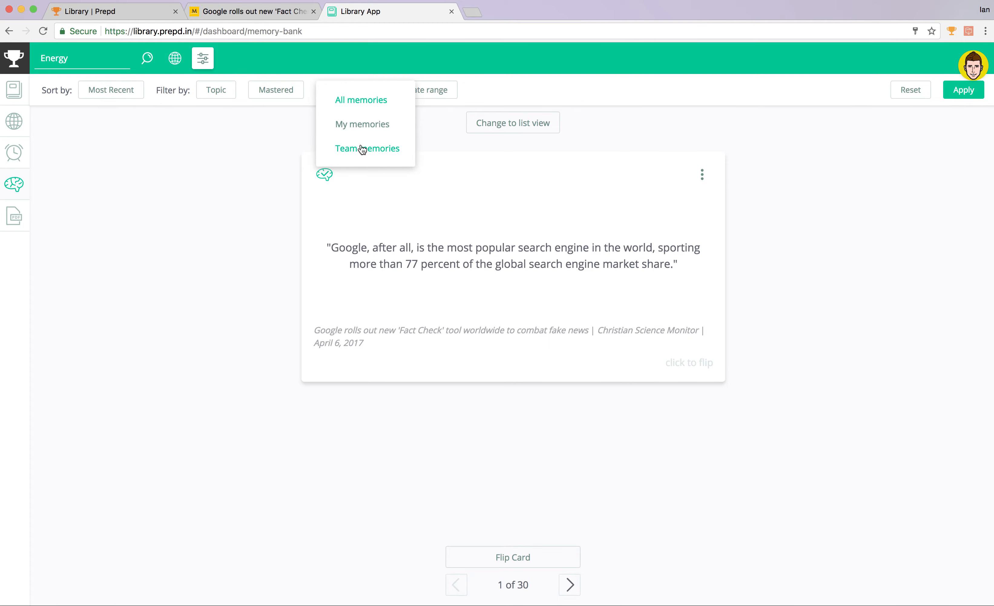
click(358, 124)
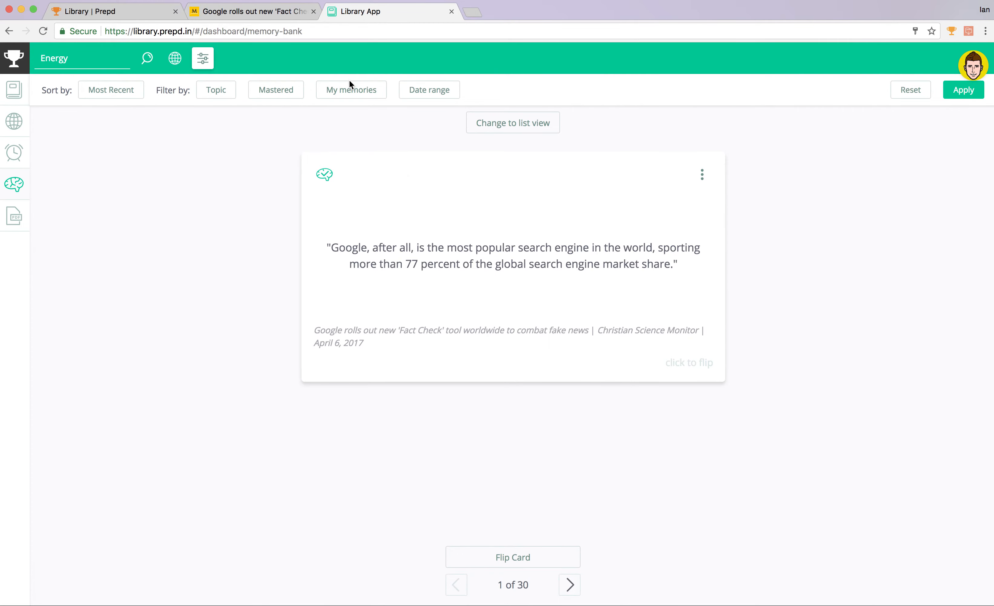
- Apply the Memory Bank filters, go to the second flashcard, and flip it to its answer and back
click(966, 93)
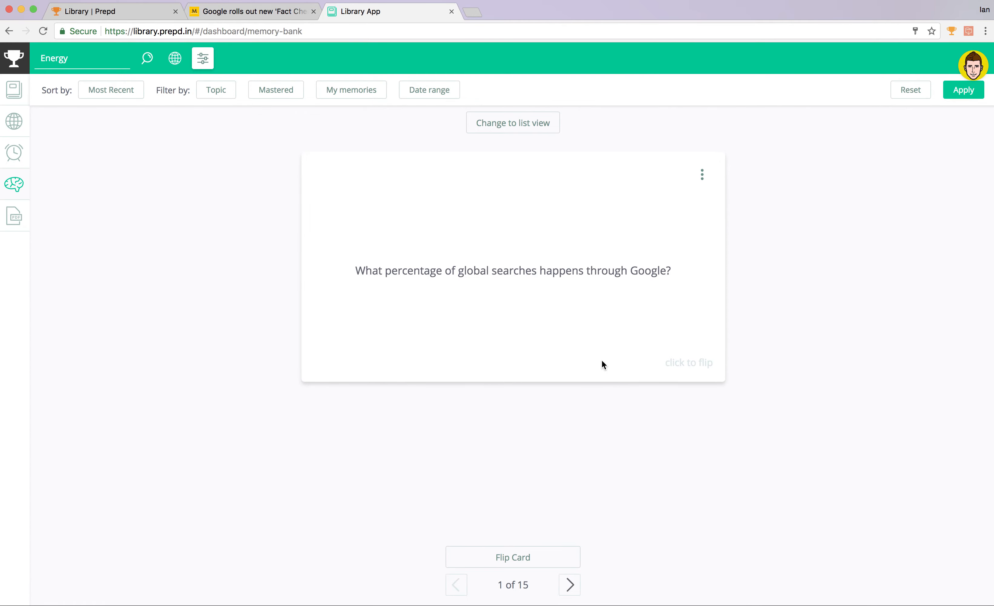
click(572, 595)
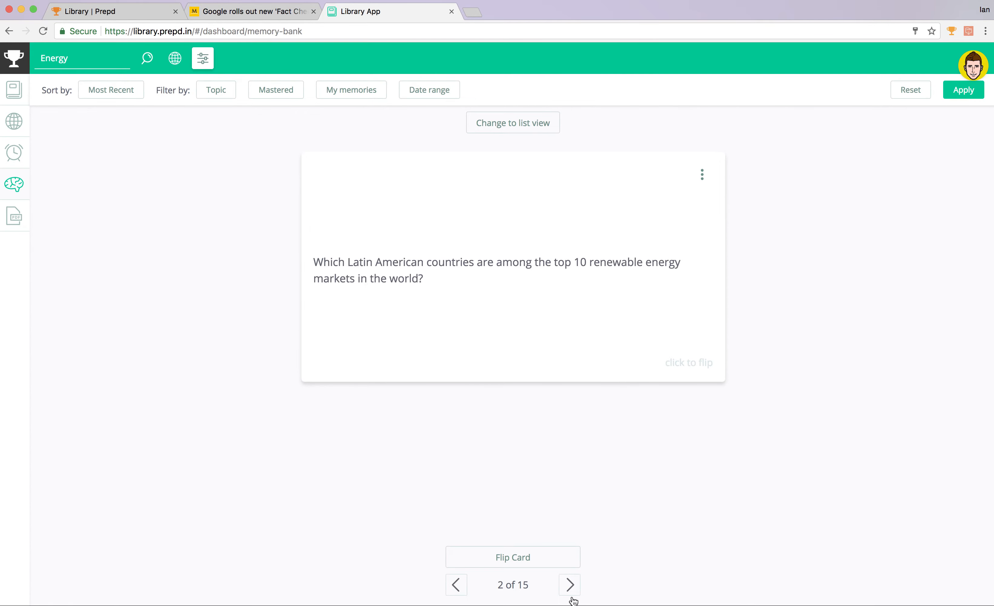
click(517, 331)
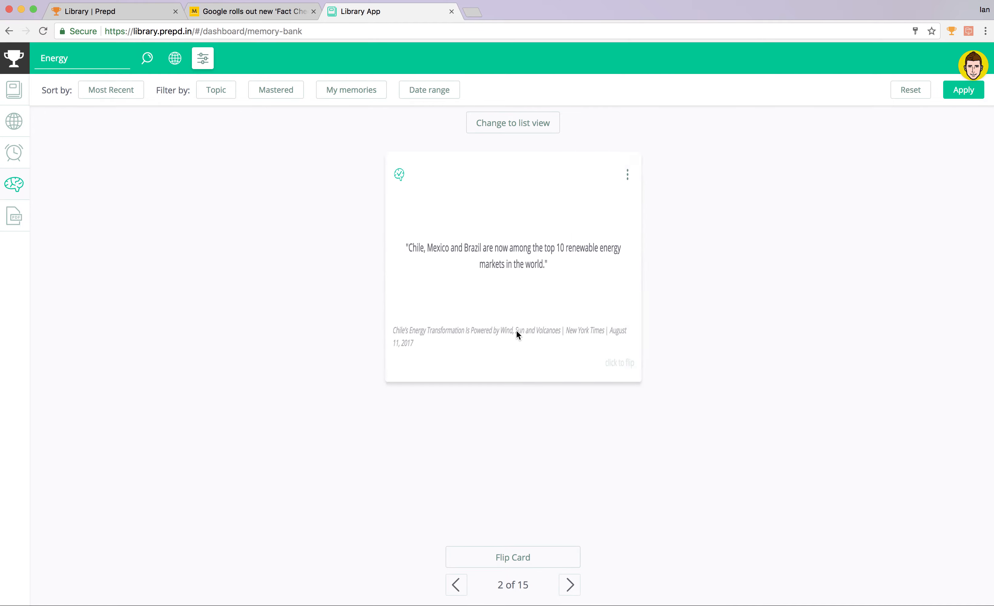
click(517, 330)
- Close the Library app's browser tab and reopen library.prepd.in in a new one
click(453, 11)
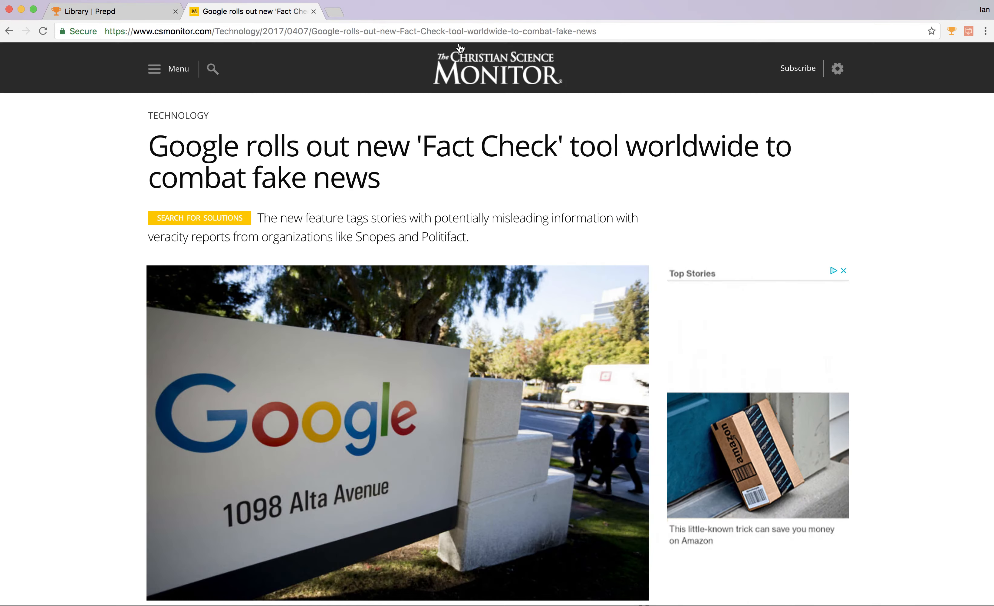
click(334, 14)
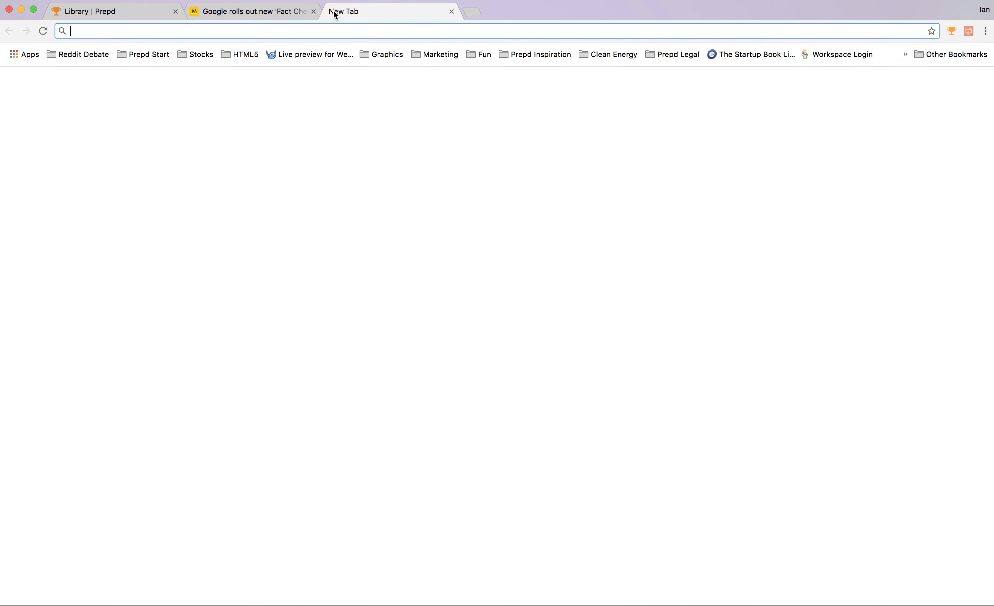
text(libray)
key(Return)
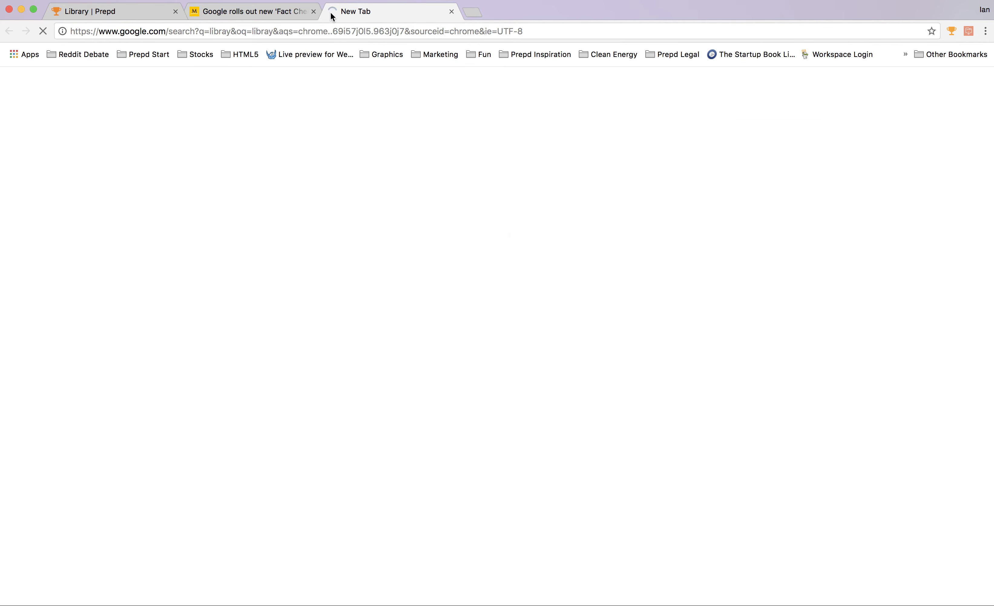
click(319, 31)
text(library.prepd.in)
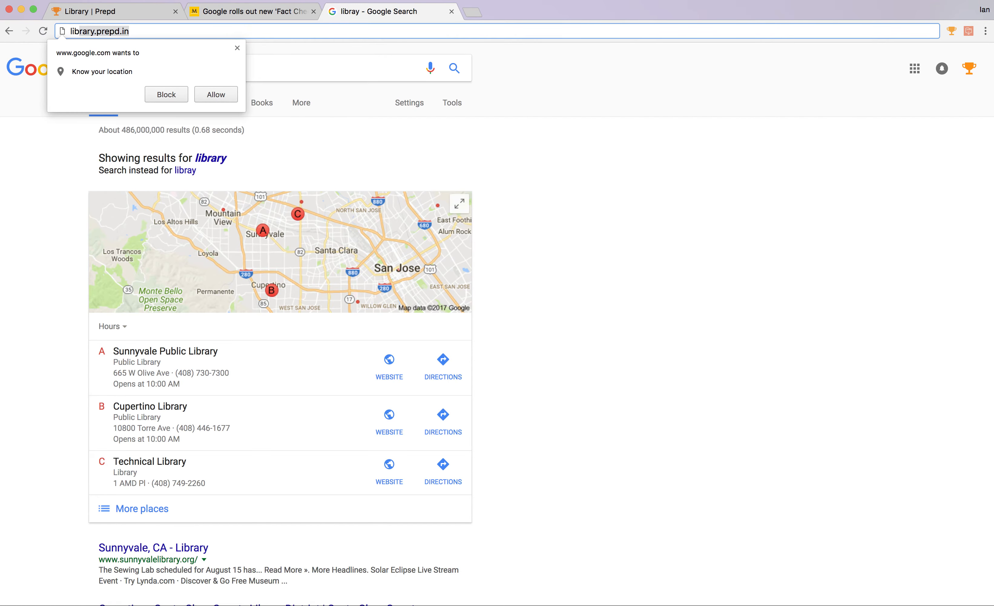
click(236, 49)
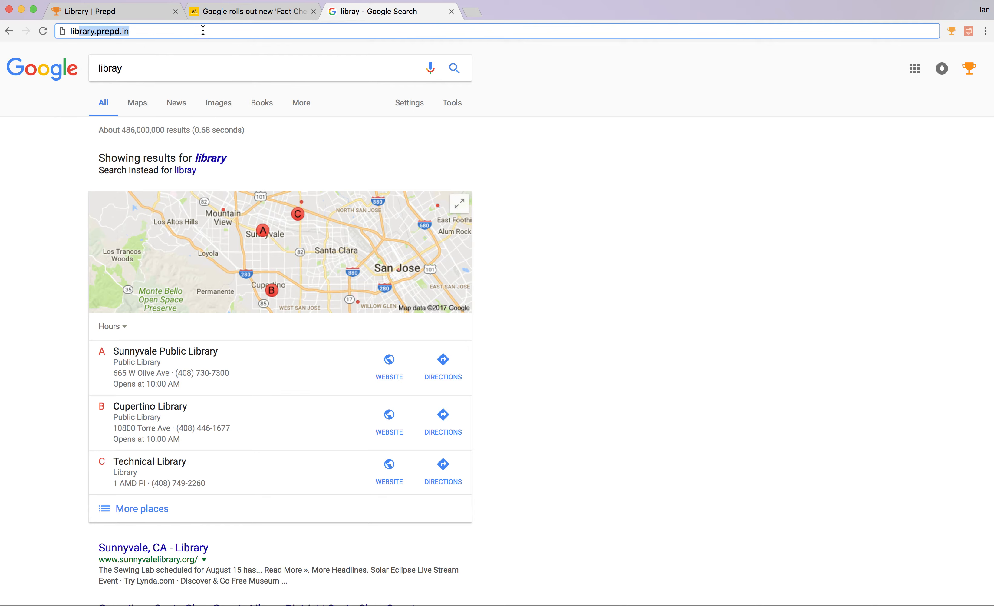
key(Return)
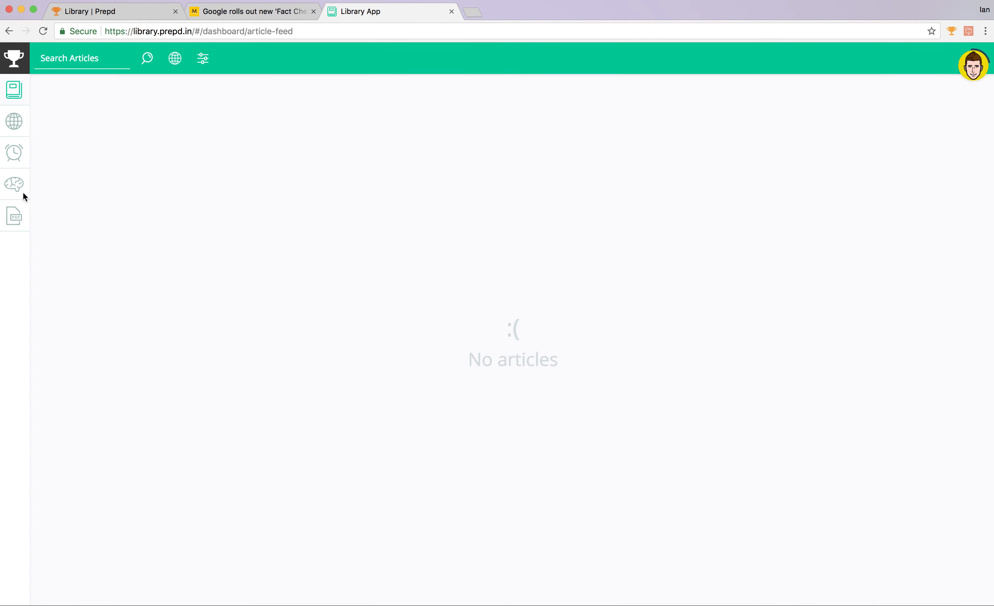
- Open the Memory Bank, look through the list of memories, and switch to flashcard view
click(22, 192)
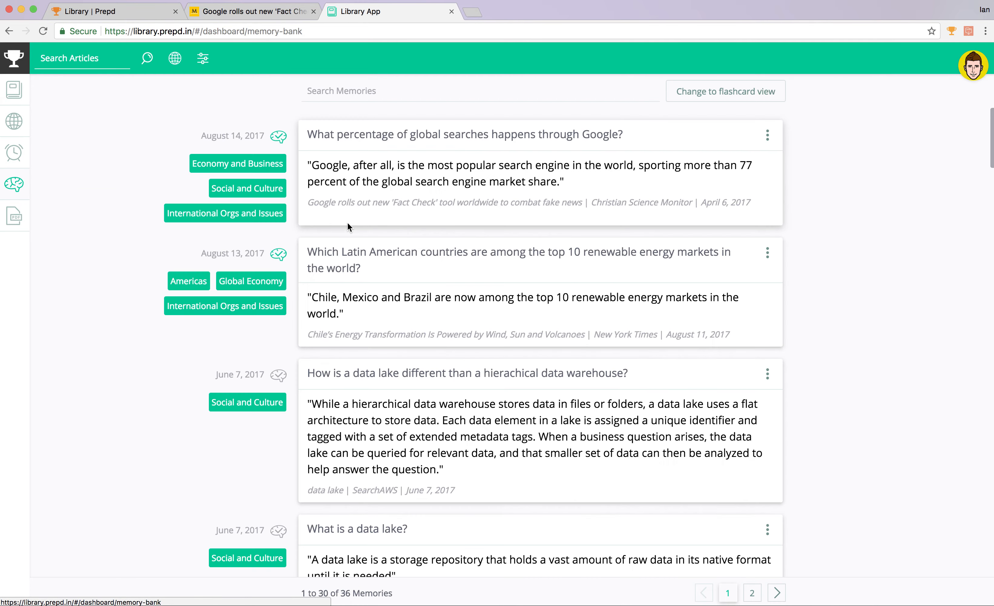
scroll(518, 153, down, 10)
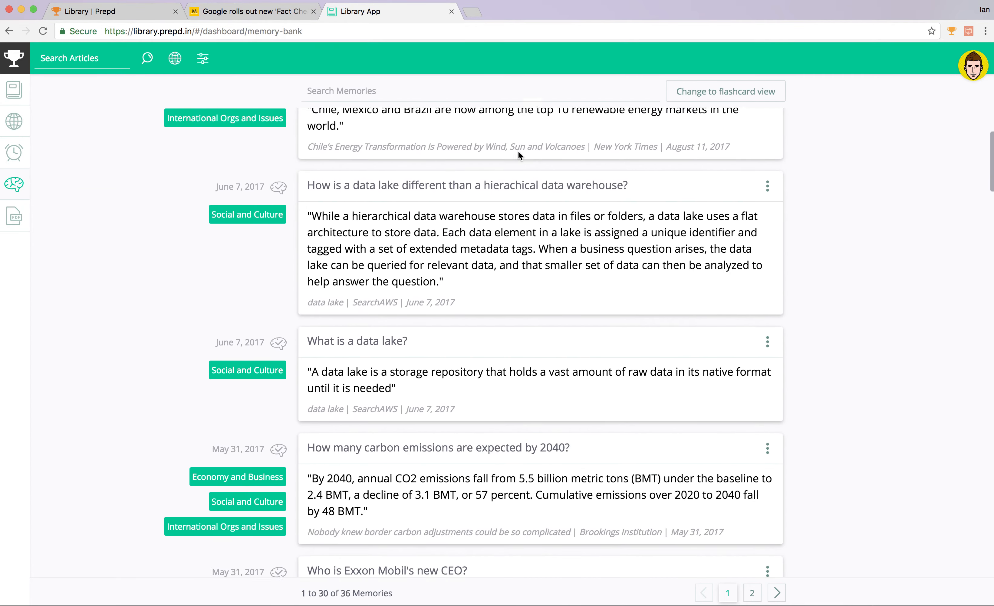
scroll(519, 156, down, 10)
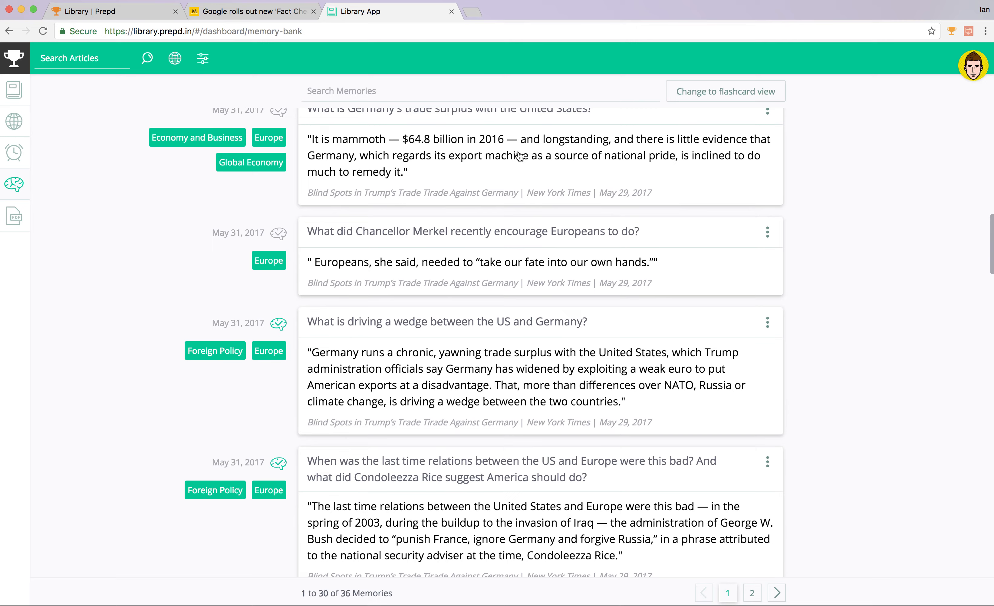
scroll(518, 156, up, 20)
click(720, 97)
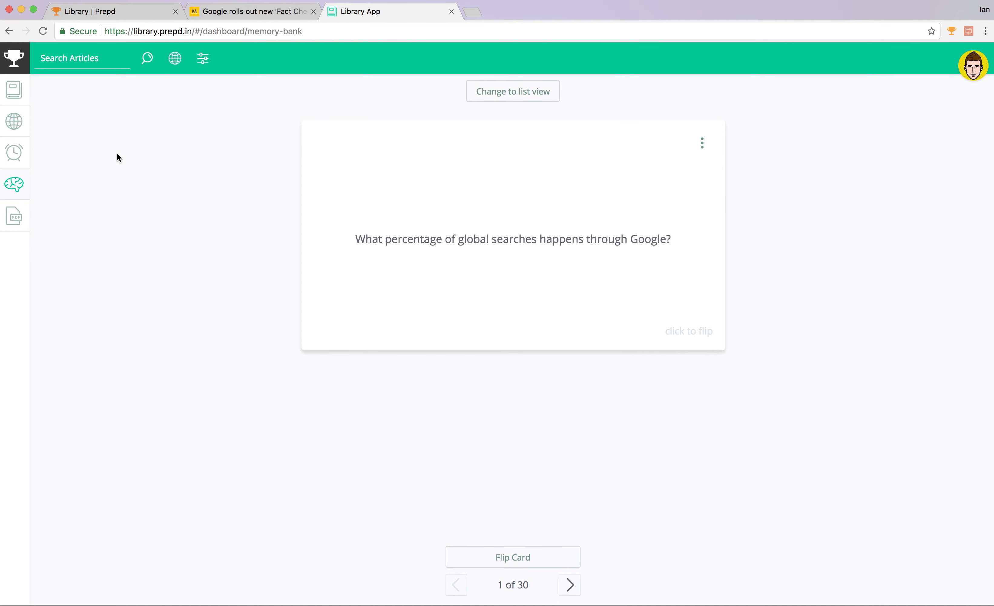
- Open the Library's PDF Upload page, and load brookings.edu in the browser tab holding the Google Fact Check article
click(15, 221)
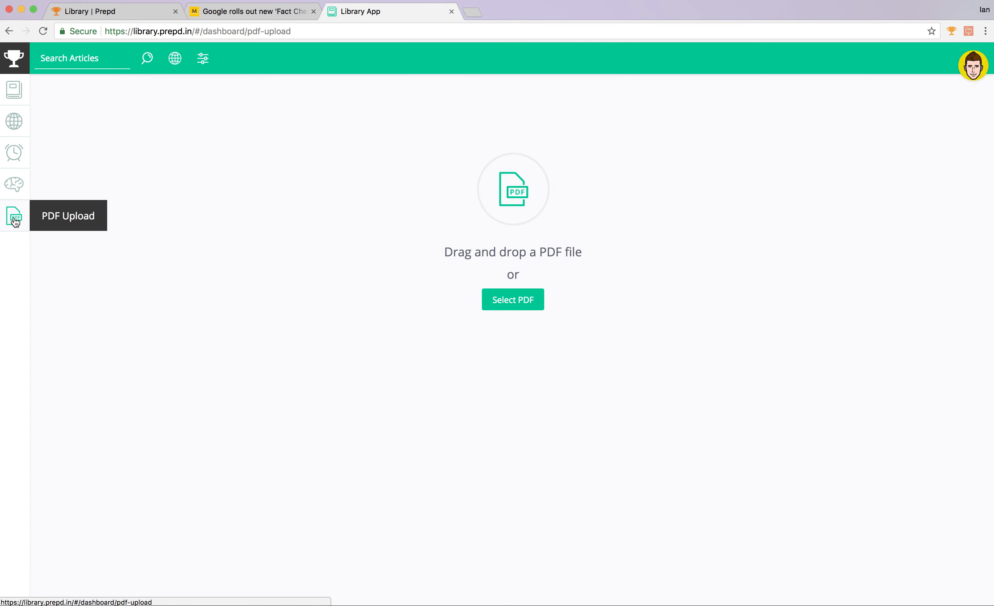
click(270, 10)
click(265, 30)
text(brookings.edu)
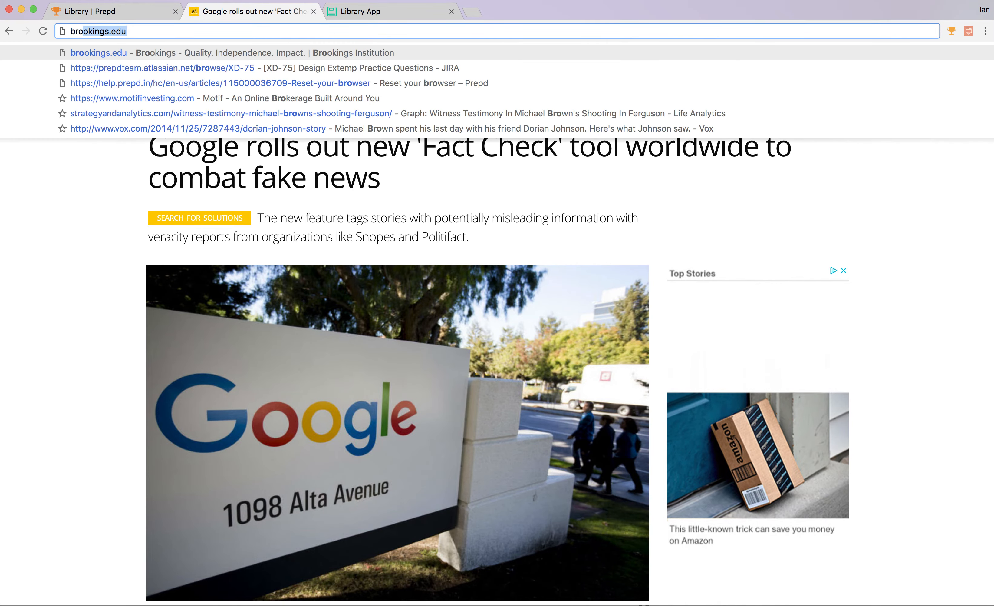
key(Return)
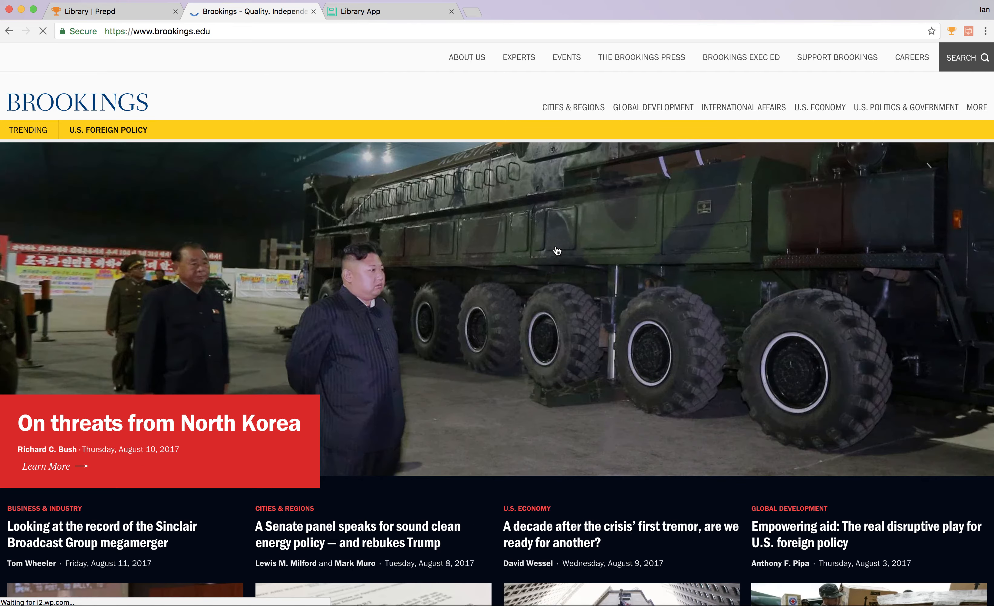
- Open the Brookings report "Who is in charge of financial stability, why, and what they can do" and its full paper PDF
scroll(557, 250, down, 3)
scroll(557, 251, up, 3)
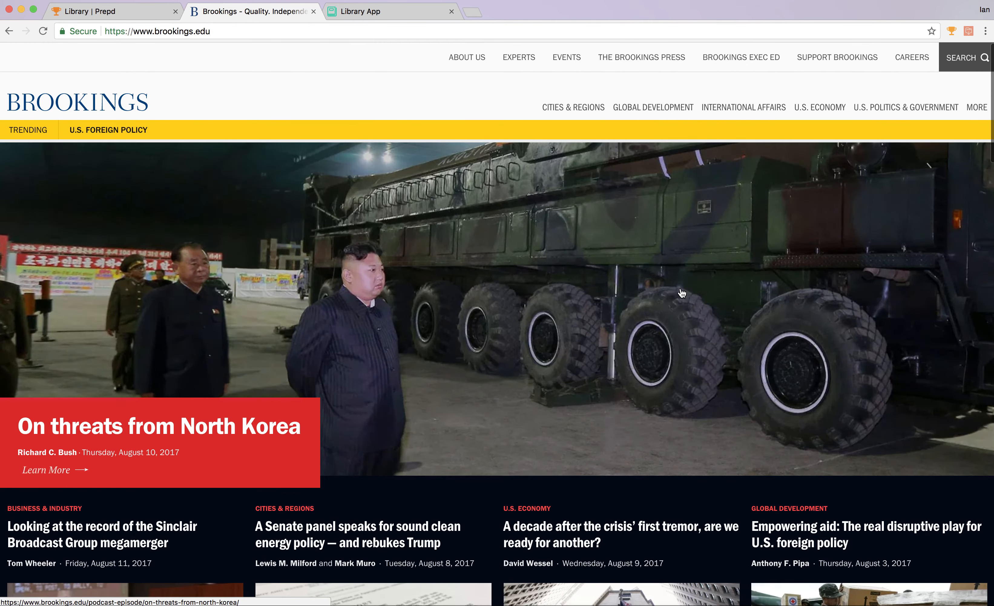
scroll(681, 291, down, 5)
scroll(680, 288, down, 4)
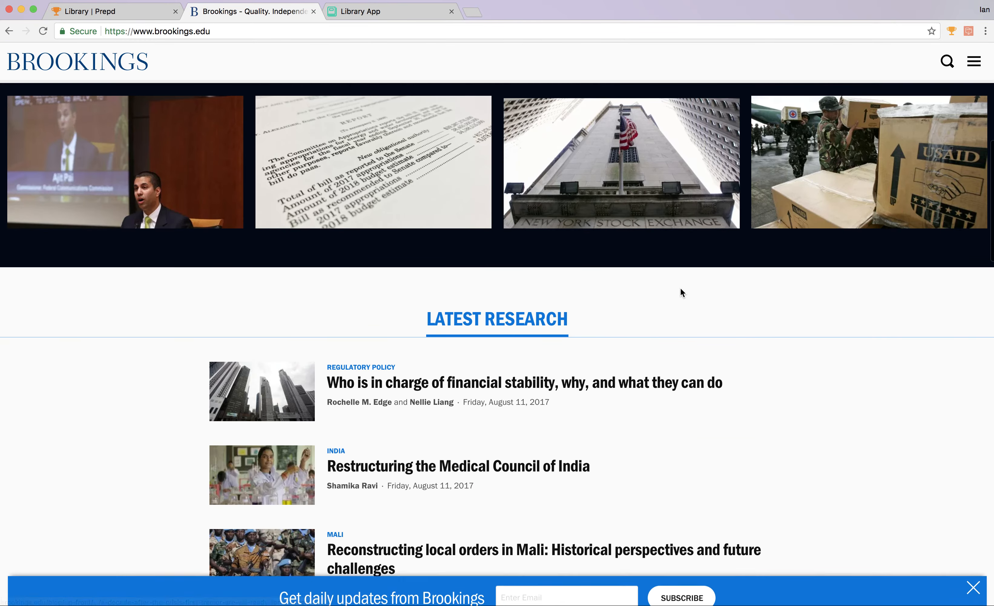
click(640, 387)
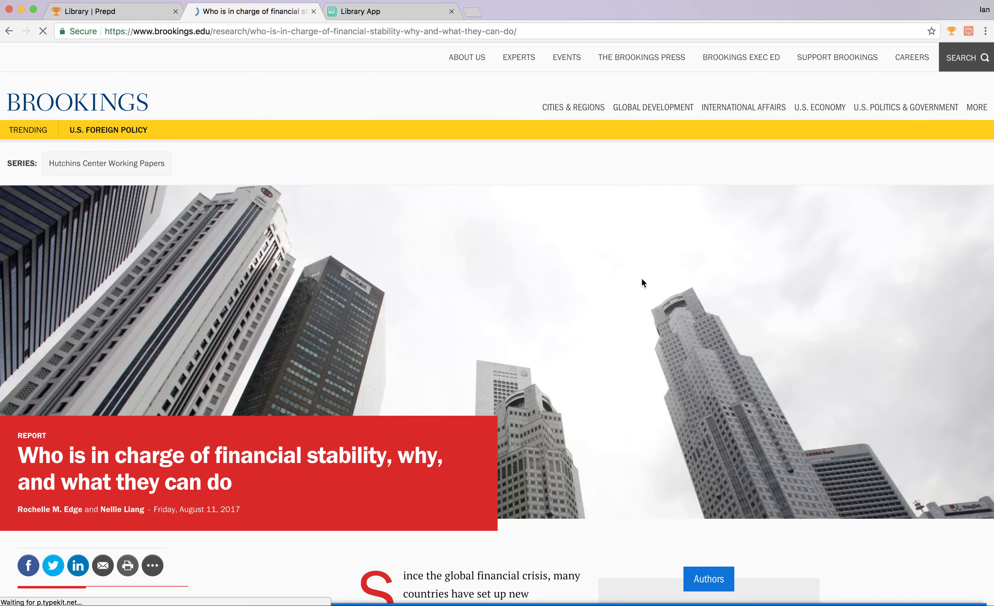
scroll(641, 281, down, 5)
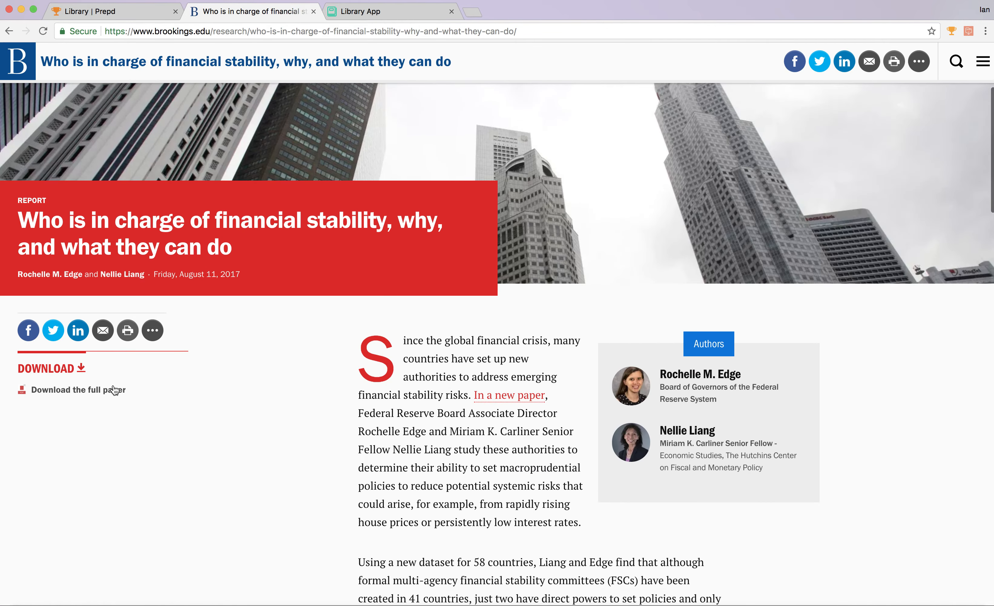
click(77, 392)
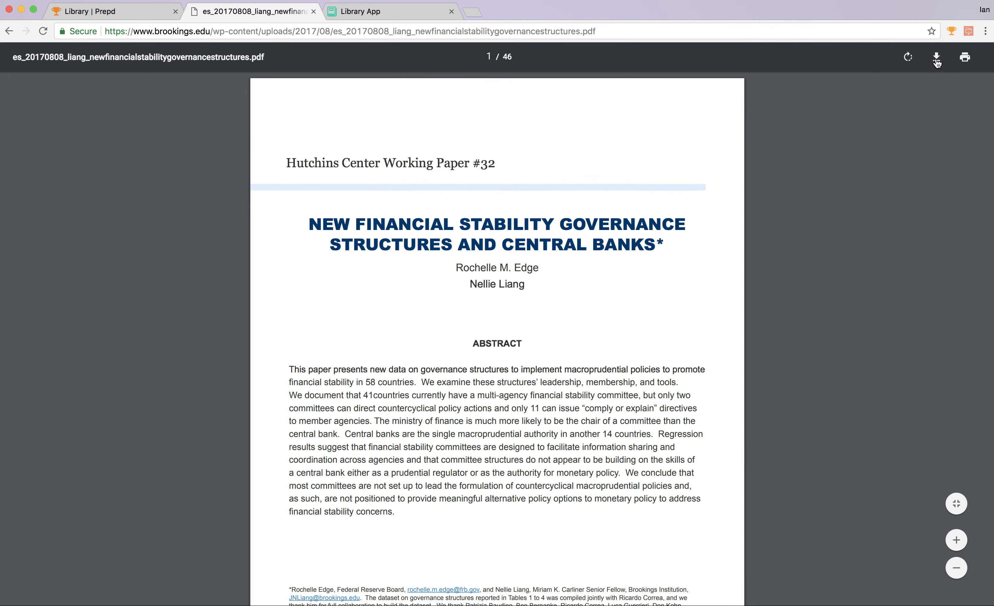
- Download the working paper PDF to the Desktop under its suggested file name
click(937, 60)
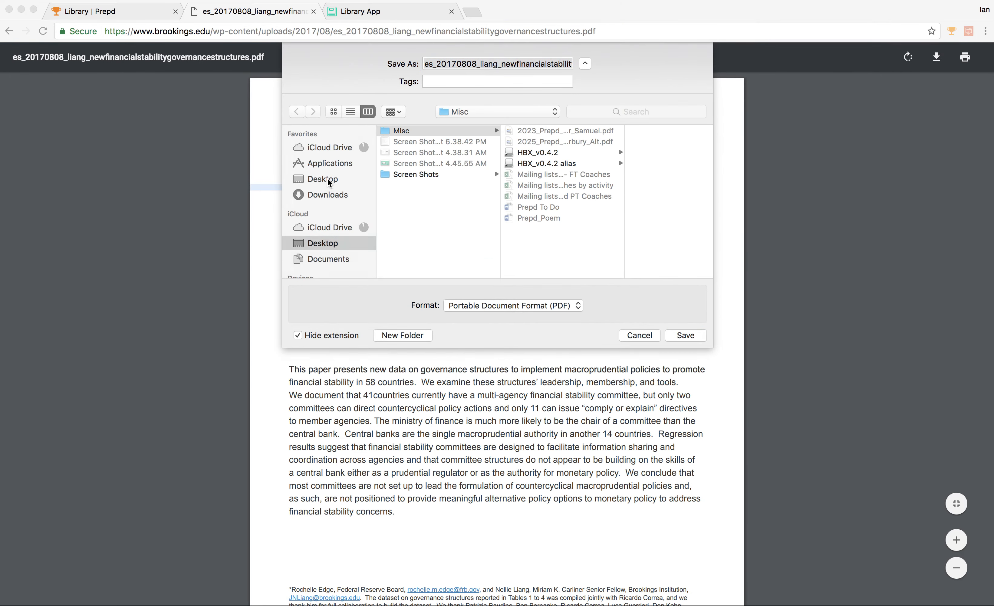
click(327, 178)
click(686, 335)
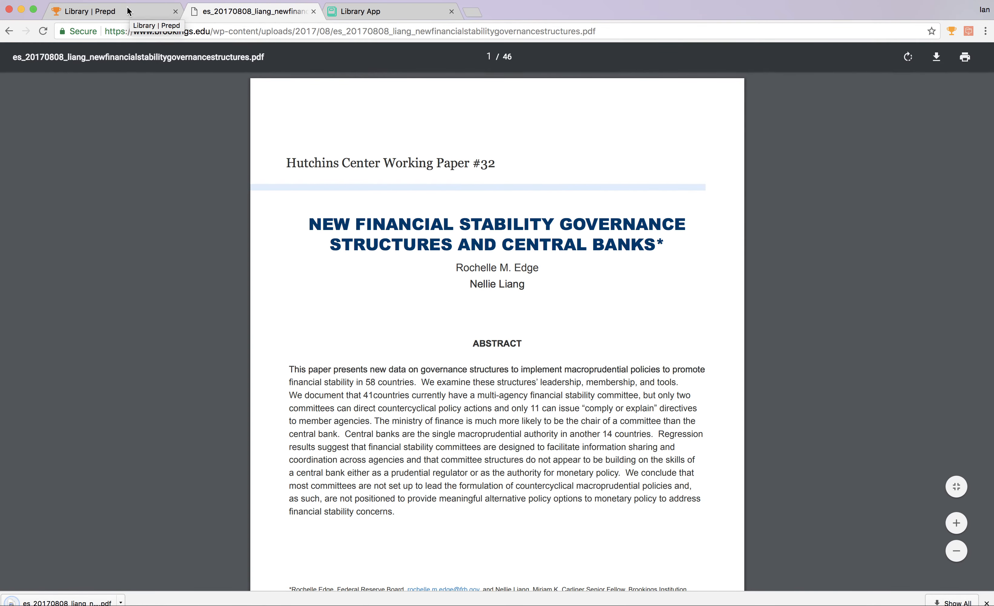
- Return to the Library's PDF Upload page and add the downloaded working paper PDF as the file to upload
click(353, 12)
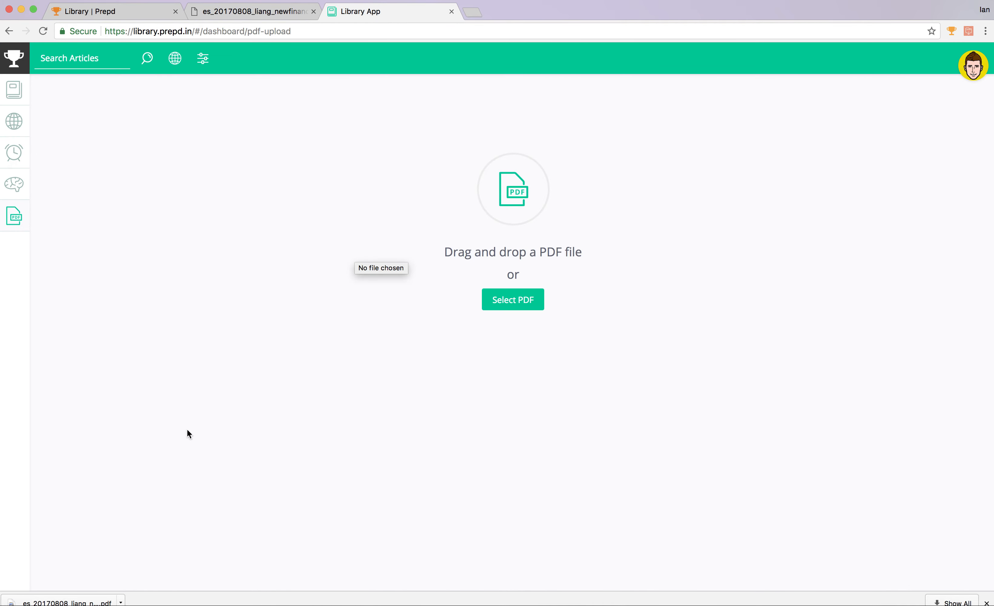
drag(64, 599, 340, 471)
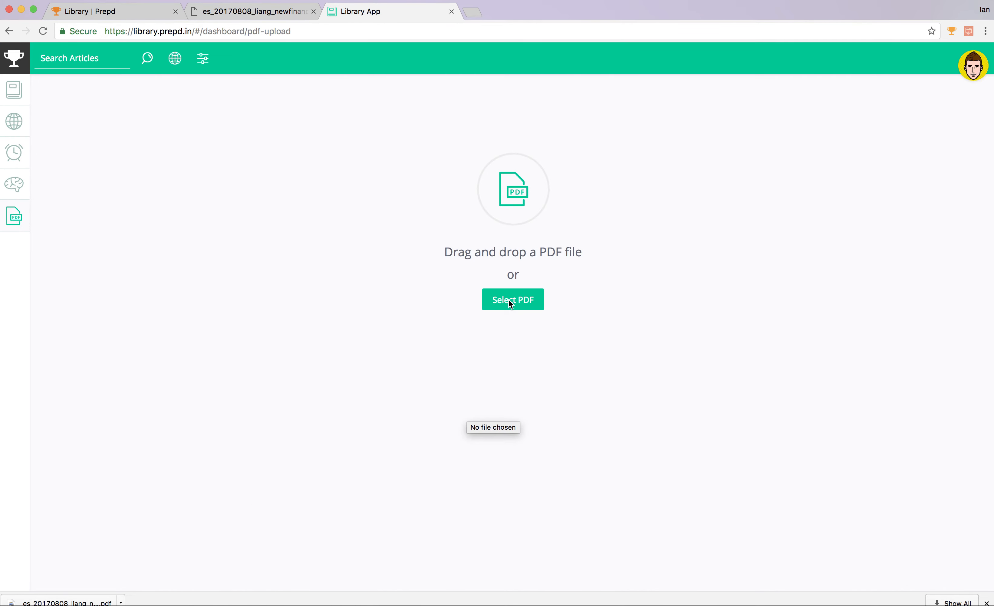
drag(263, 408, 411, 316)
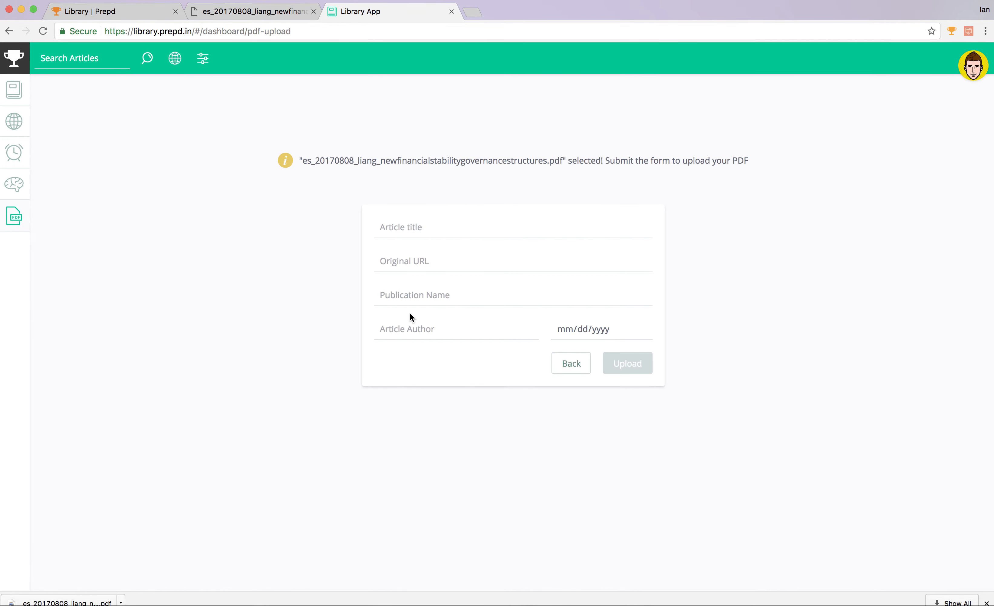
- Copy the paper's heading "New Financial Stability Governance Structures and Central Banks" into the upload form's article title
click(447, 232)
click(255, 12)
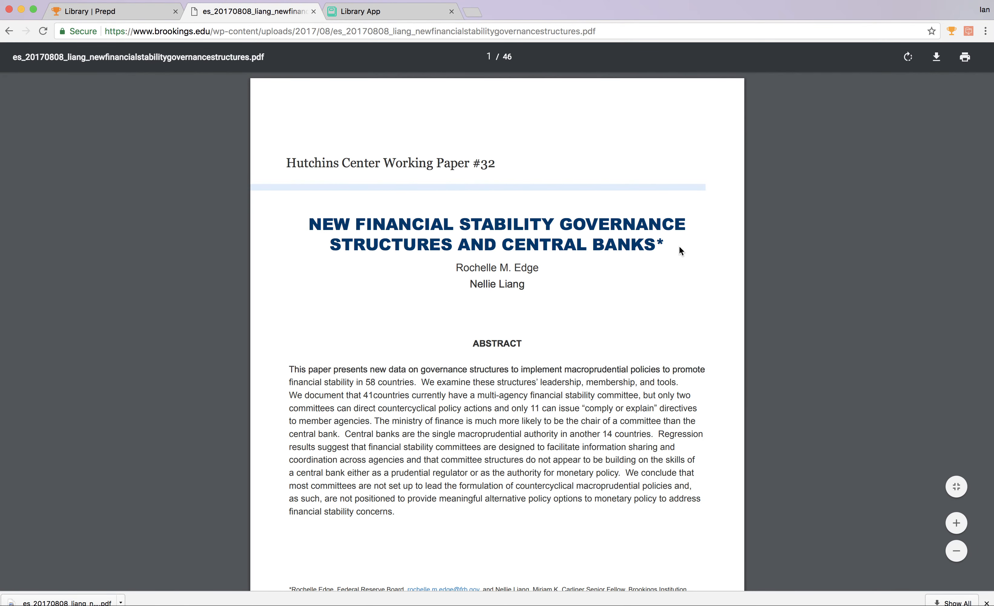
drag(310, 224, 651, 244)
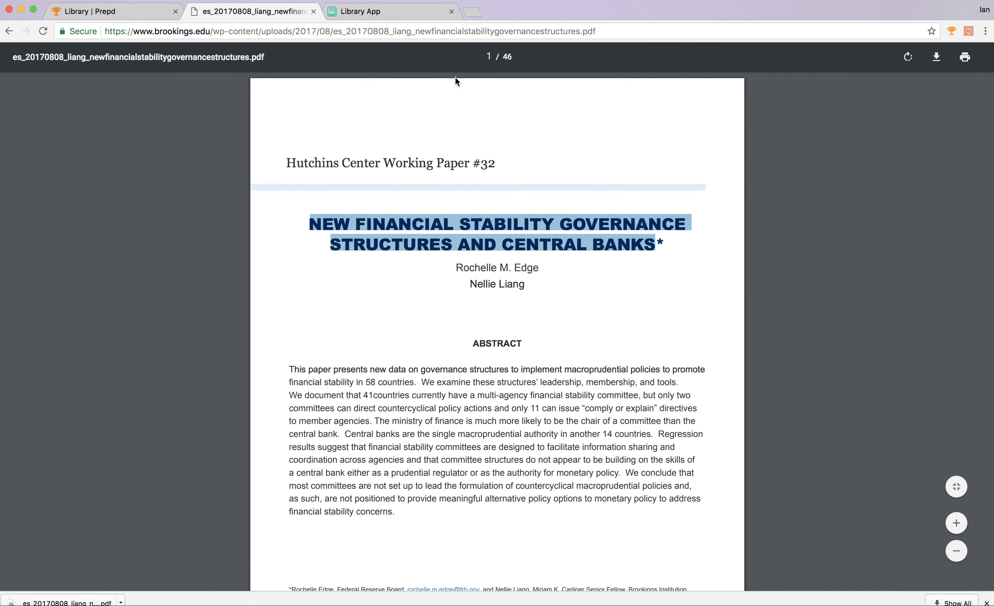
click(374, 12)
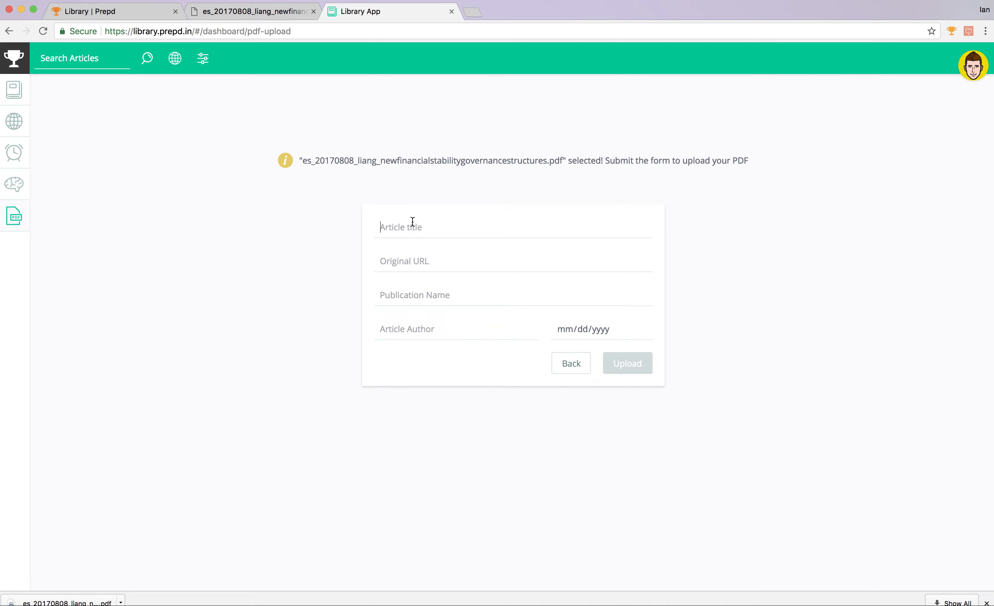
key(super+v)
key(Tab)
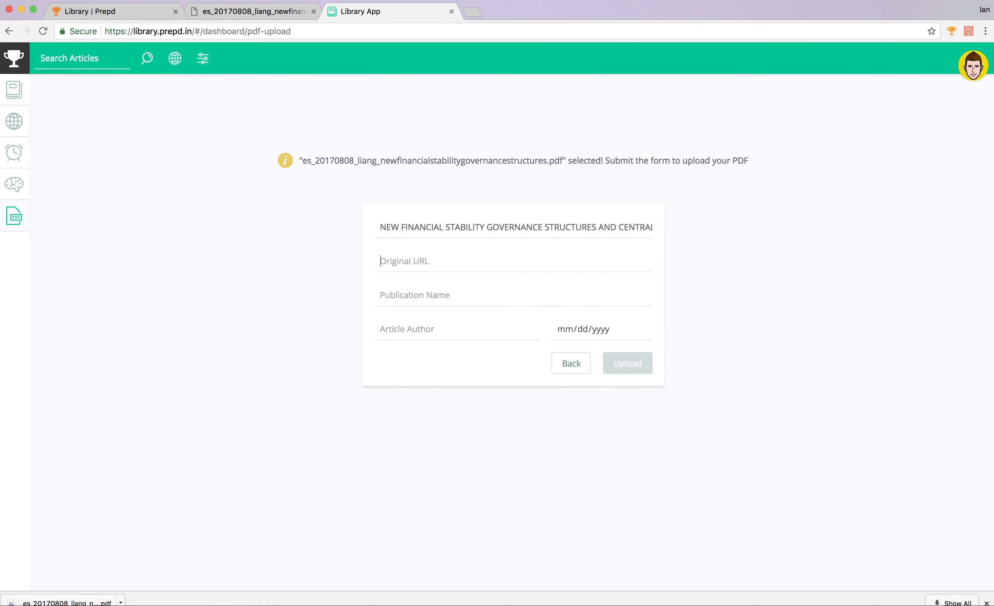
- Copy the PDF's web address into the form's original URL and set the publication name to Brookings
click(238, 11)
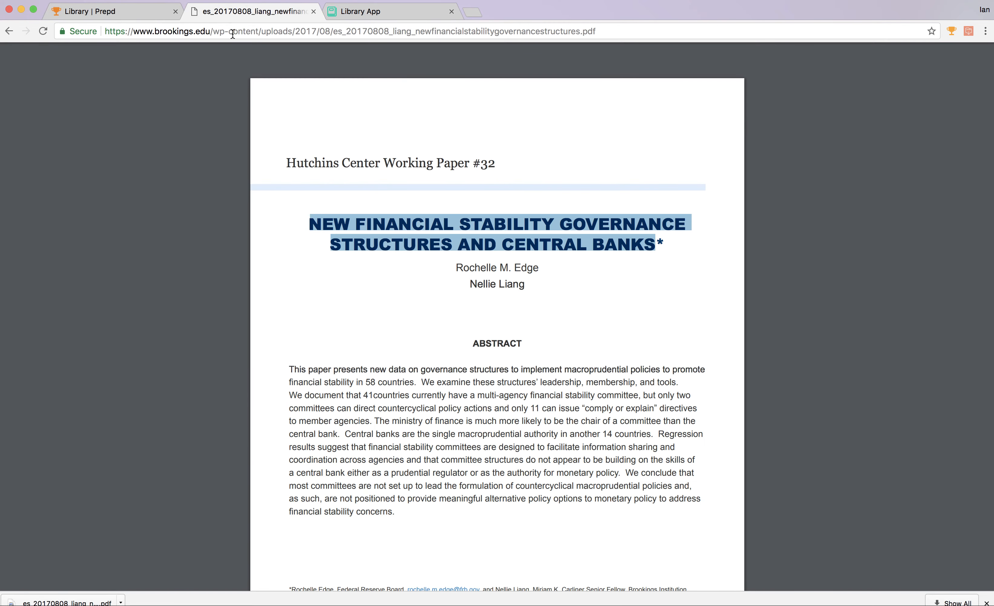
click(233, 32)
key(super+c)
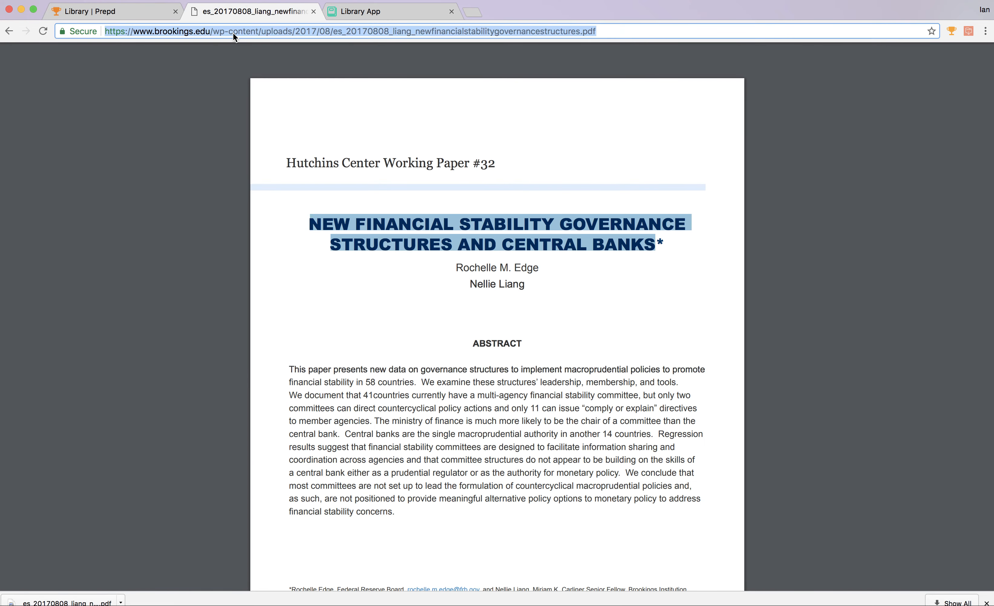
click(390, 12)
key(super+v)
key(Tab)
text(Brookings)
key(Tab)
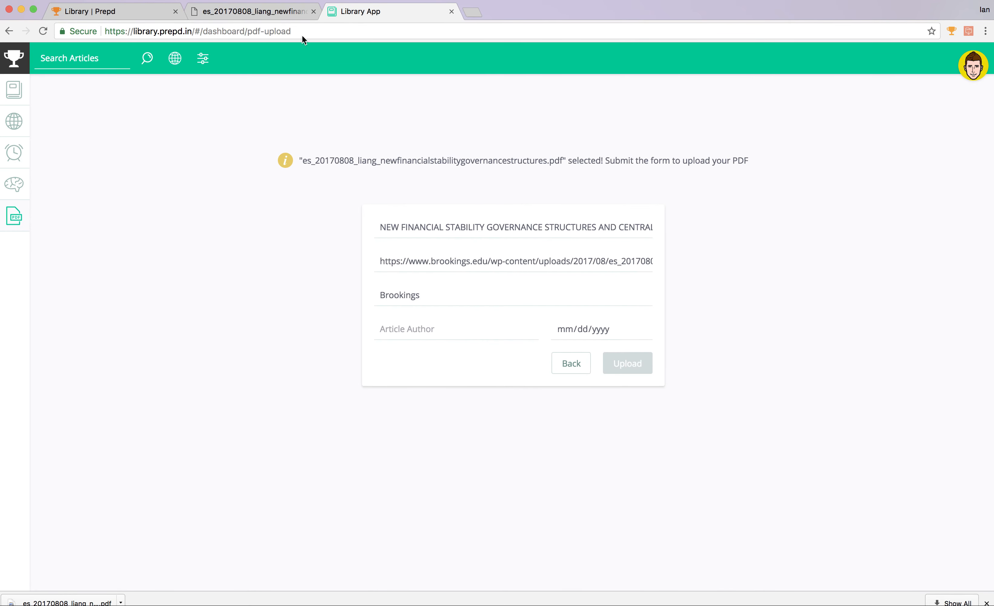
- Fill in the upload form's article author with the names of both authors listed on the working paper
click(261, 15)
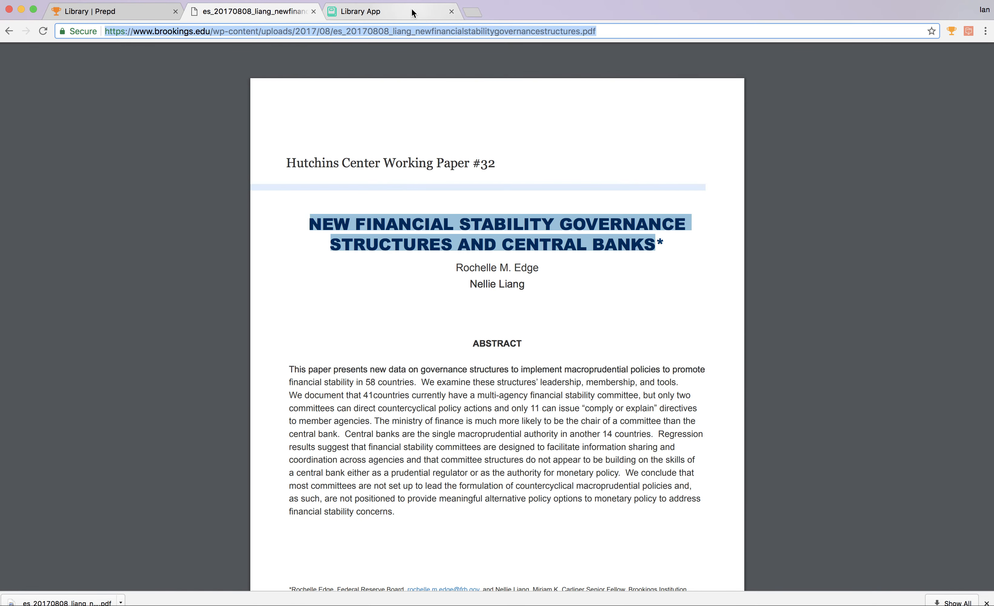
click(413, 13)
text(Rochelle Dg)
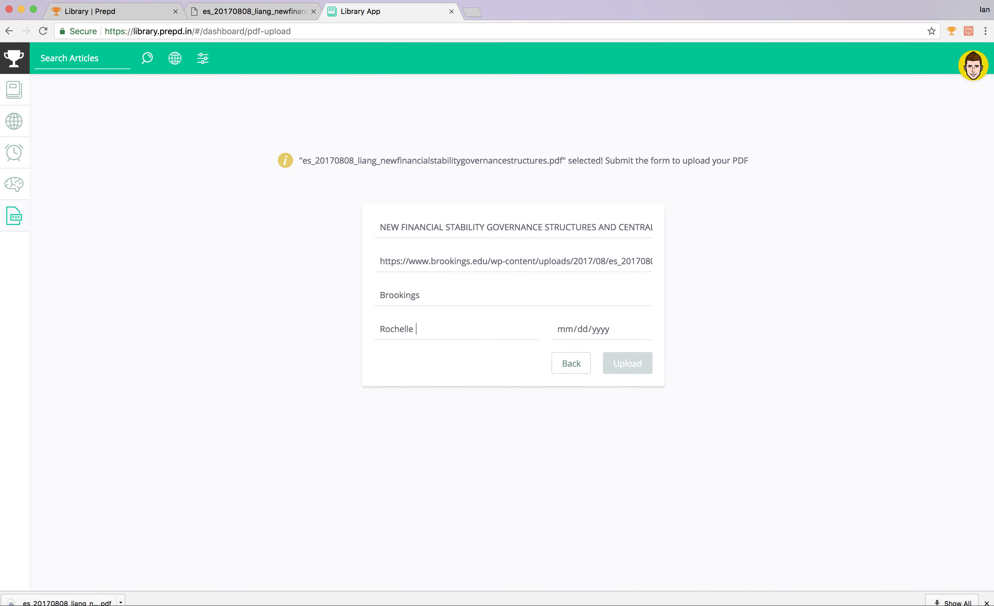
key(BackSpace)
key(BackSpace)
text(Edg)
click(284, 8)
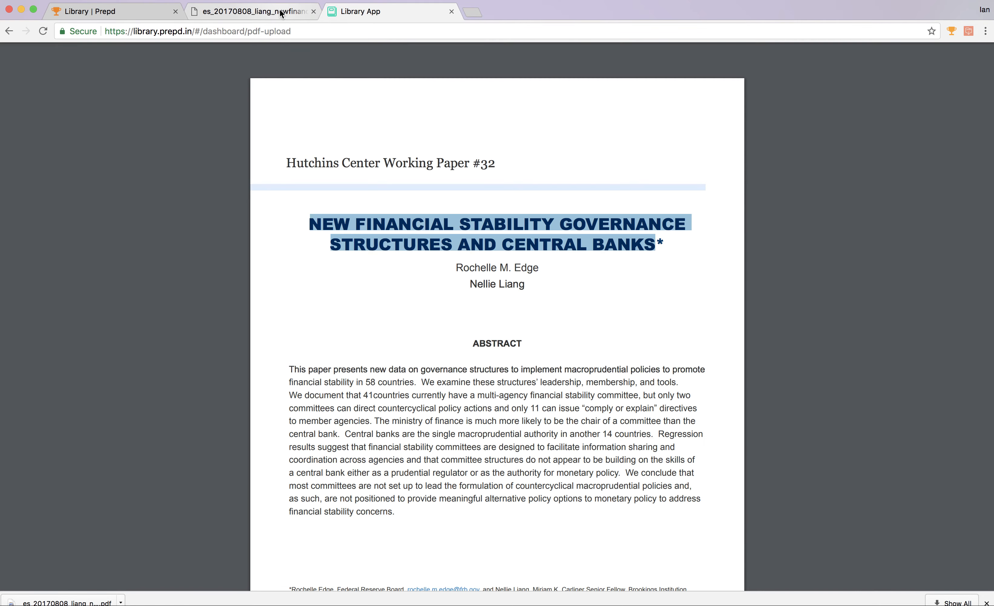
click(400, 13)
text(Nellie Liang)
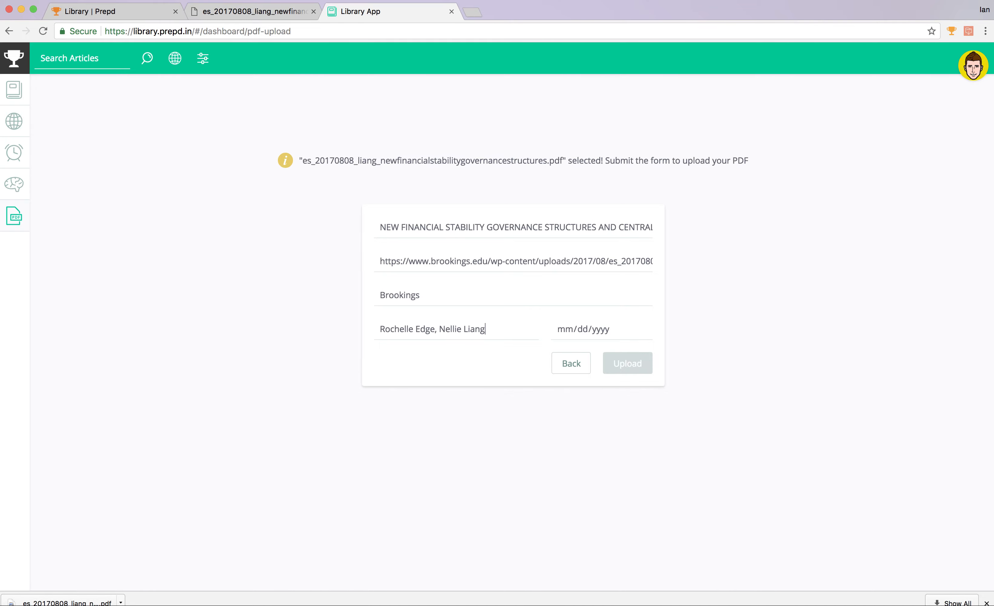
- Check the publication month on the working paper's cover, set the form's date to 08/01/2017 and upload the PDF
click(232, 15)
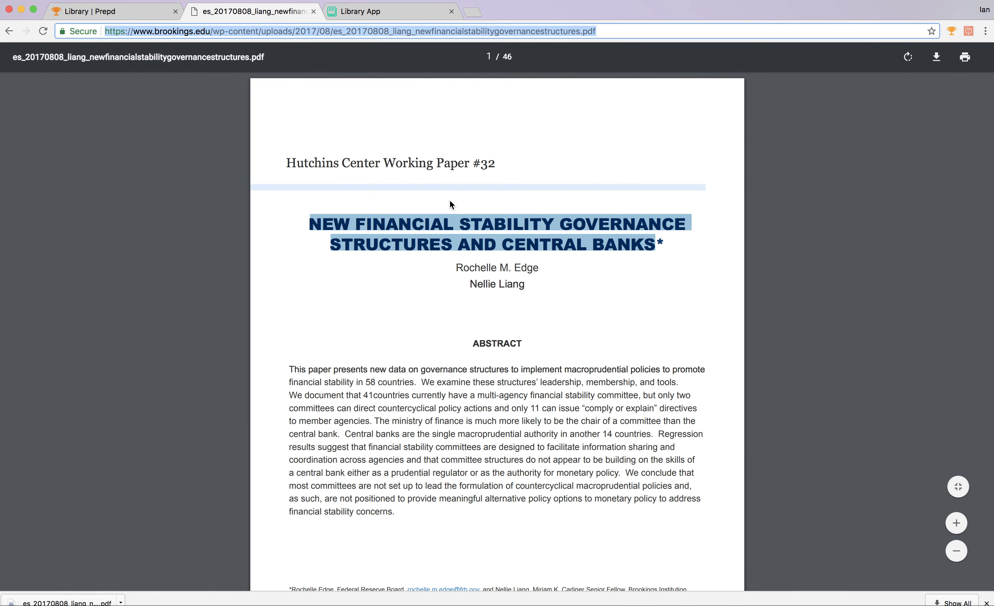
scroll(452, 204, down, 7)
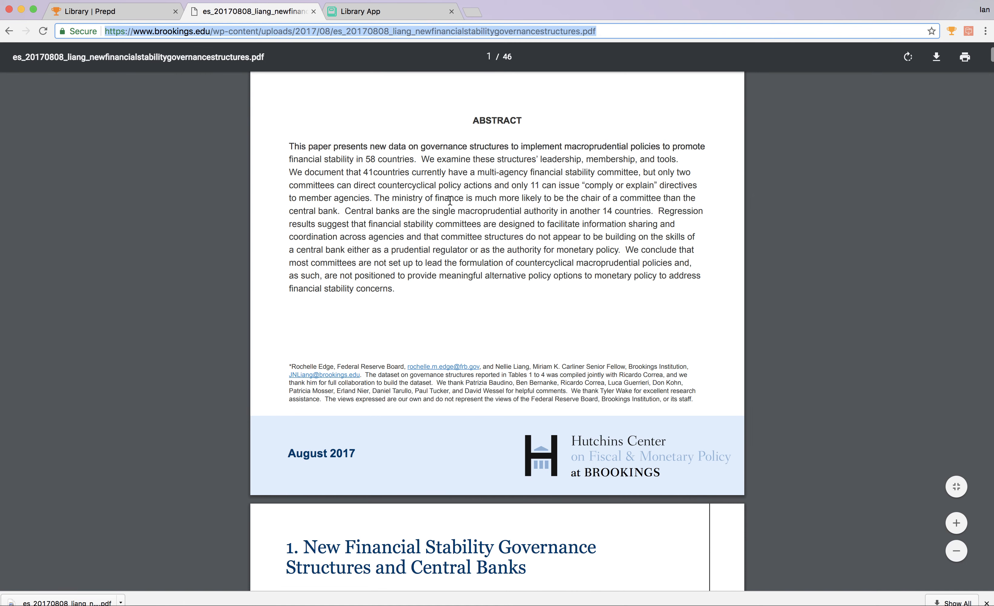
scroll(451, 200, up, 3)
click(402, 16)
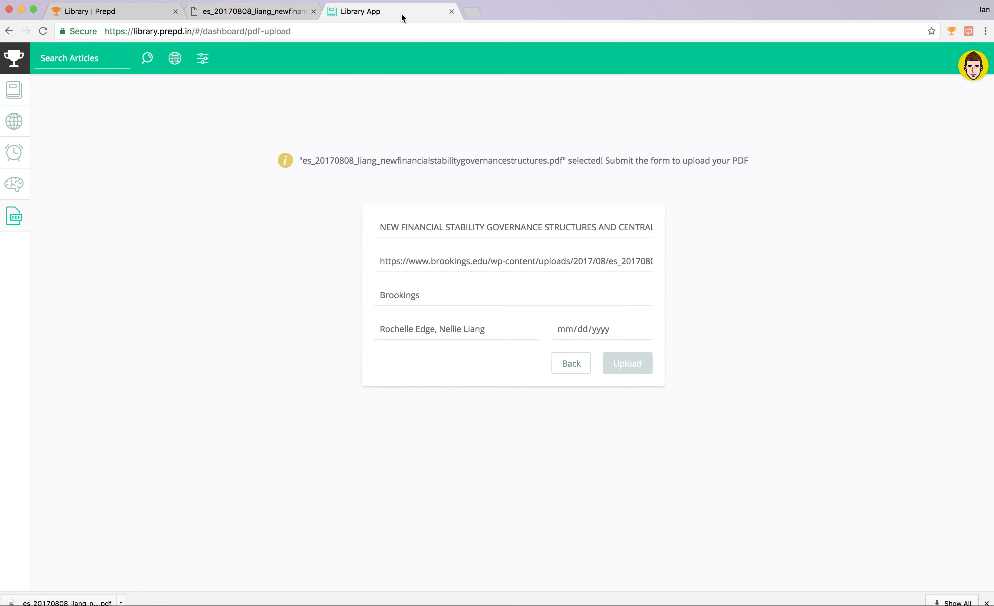
click(647, 329)
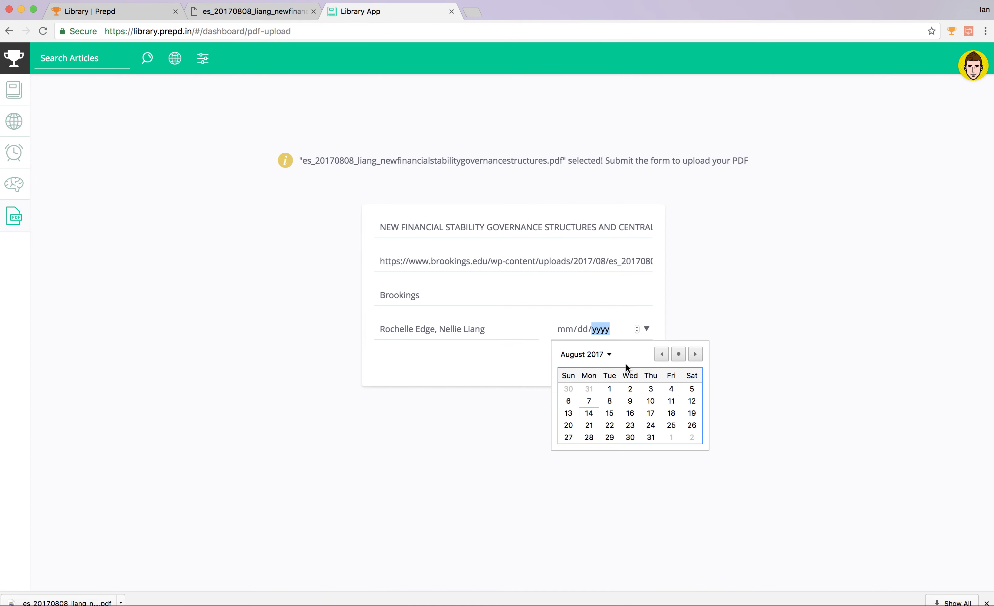
click(615, 389)
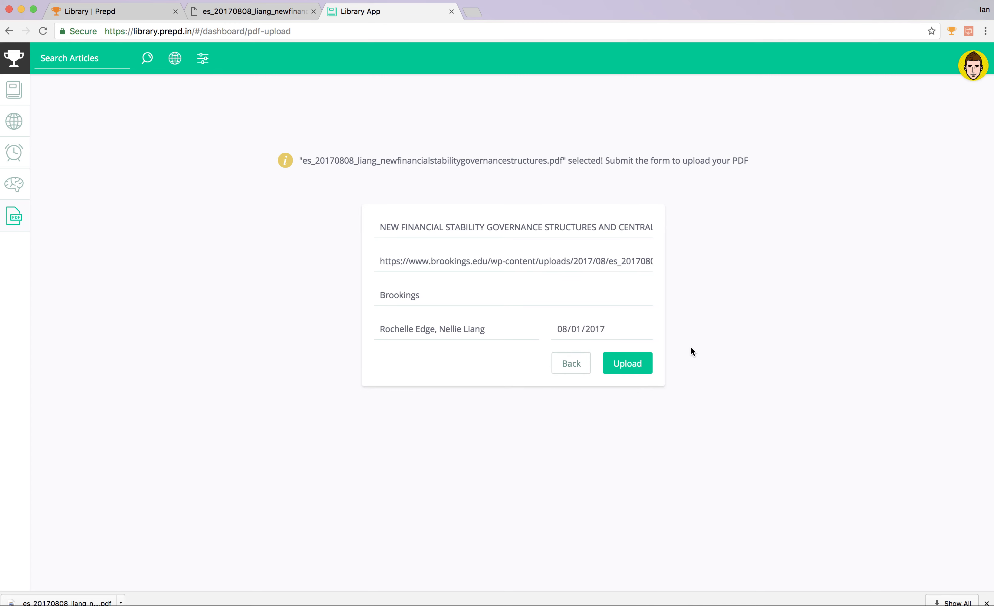
click(628, 364)
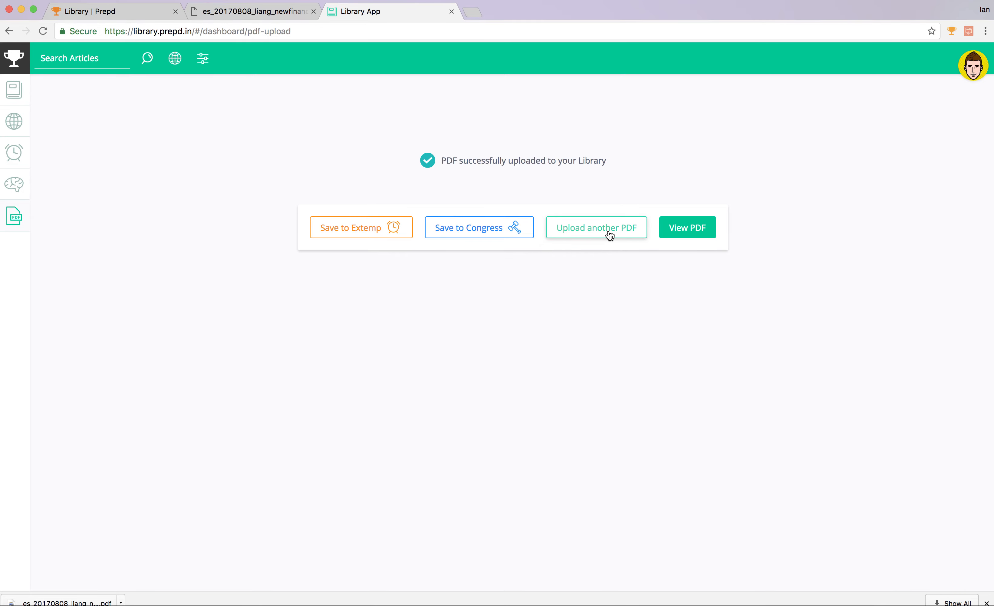
- Save the uploaded PDF to the Global Economy folder in Extemp, searching the folders for "inequality" and "econo"
click(388, 231)
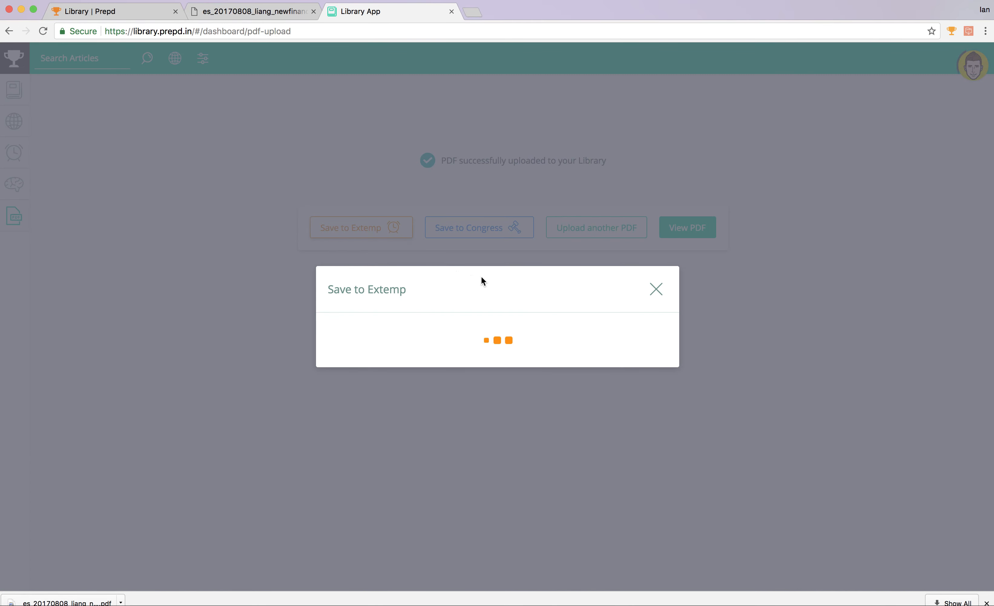
click(484, 265)
text(e)
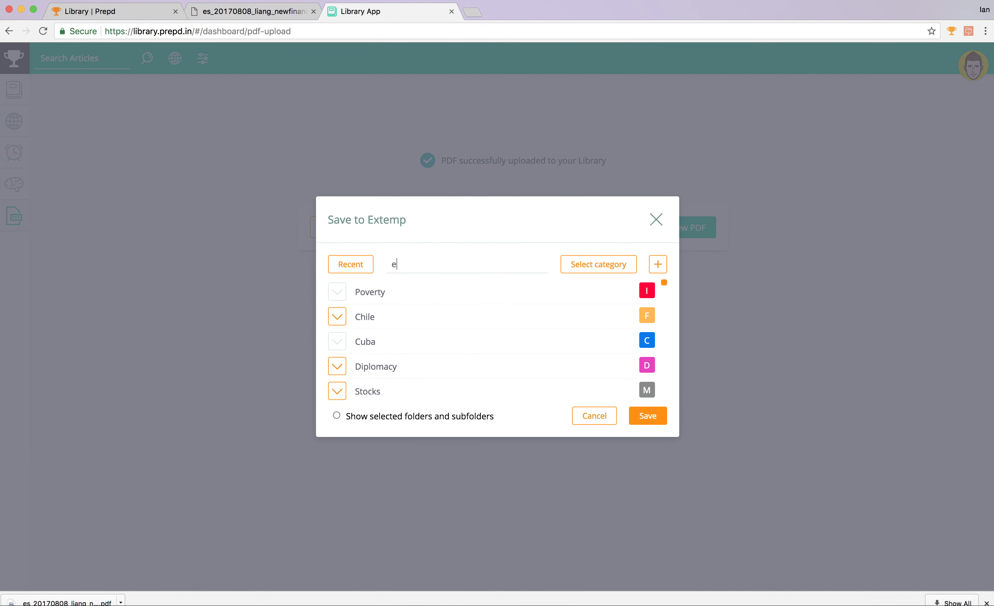
key(BackSpace)
text(inequality)
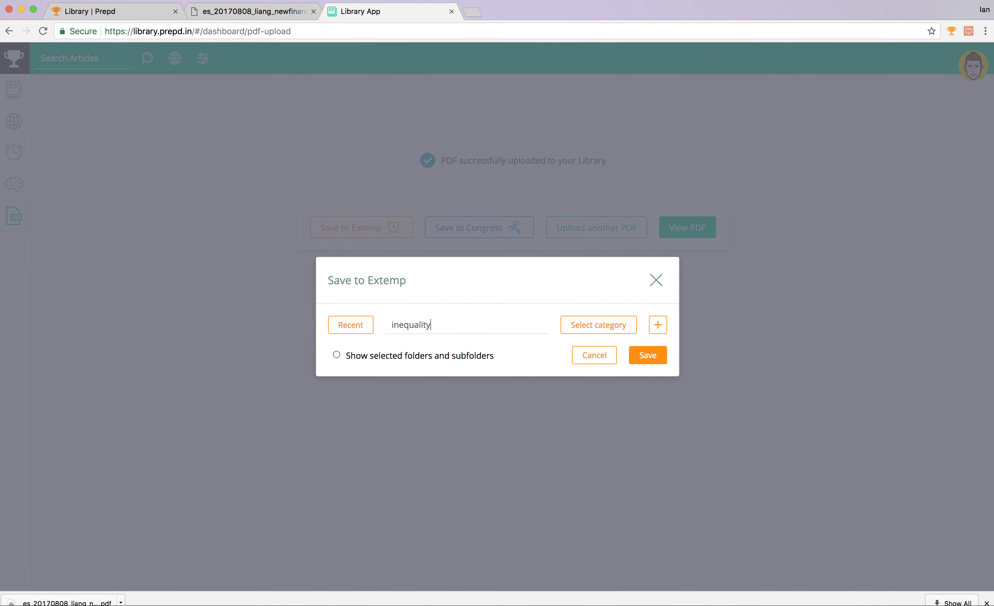
double_click(415, 324)
text(econo)
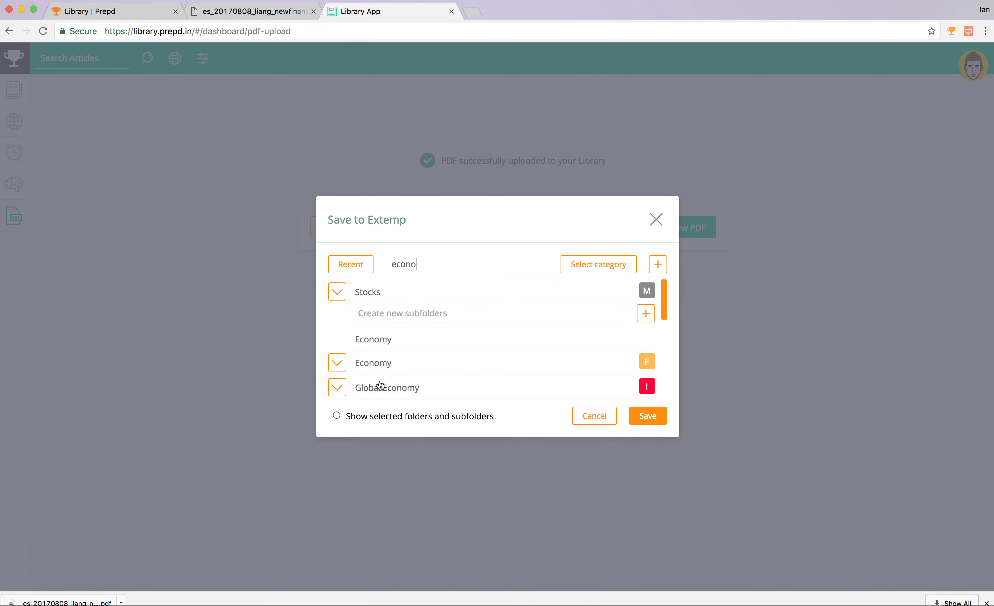
click(382, 388)
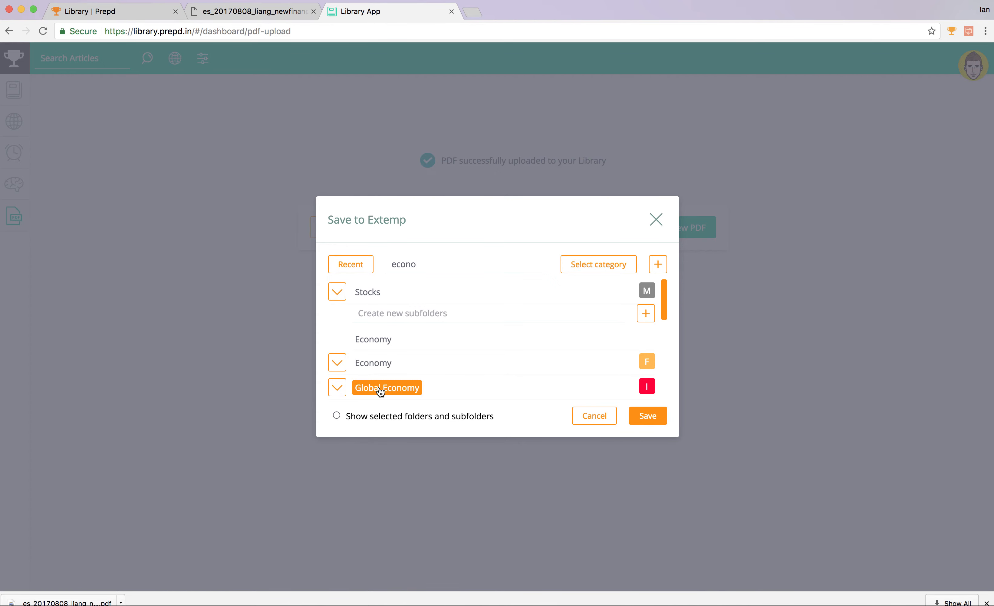
click(641, 420)
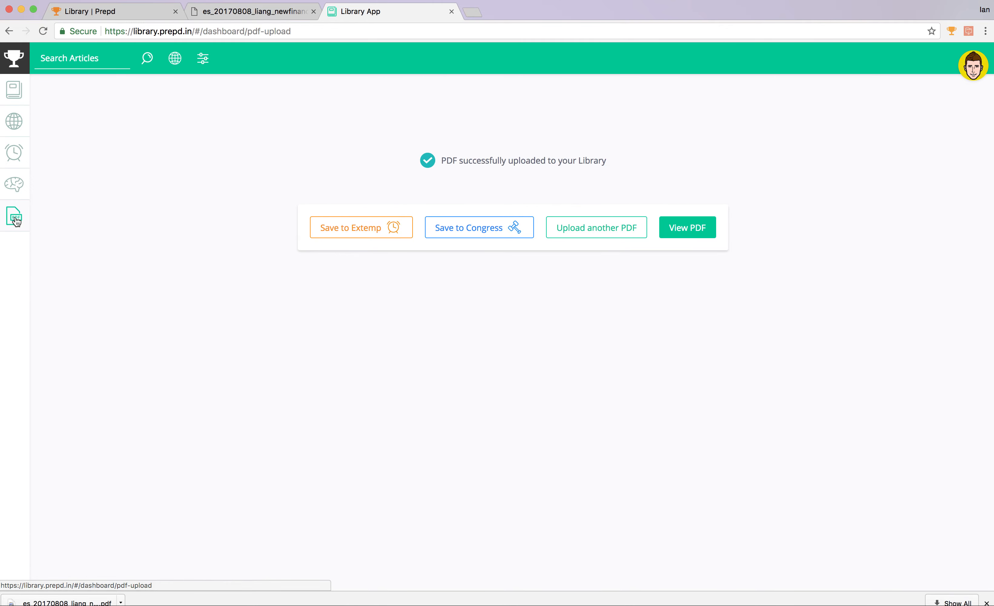
- Open the uploaded working paper from the article feed, look through its first pages and close it
click(12, 100)
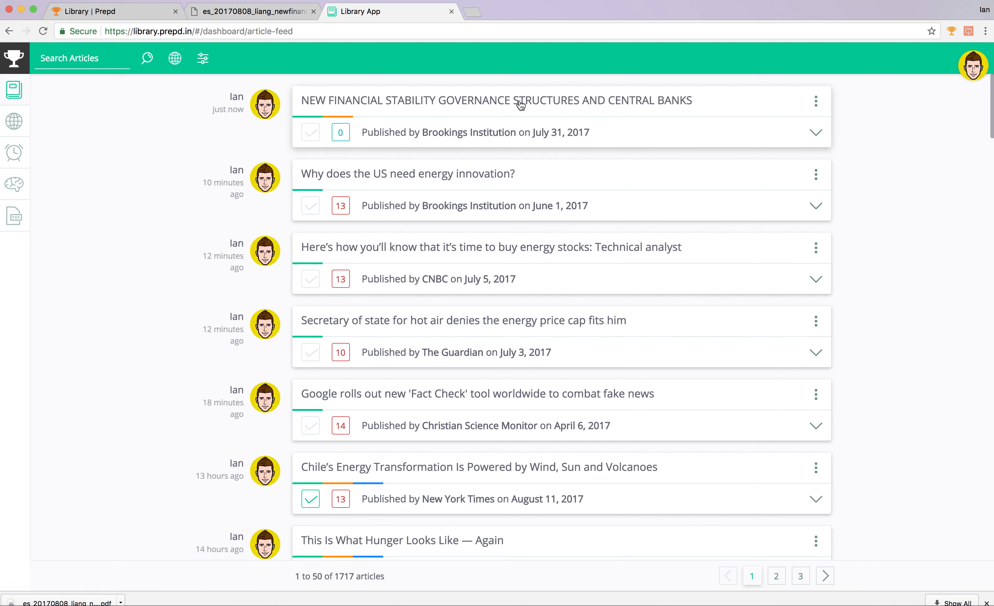
click(559, 100)
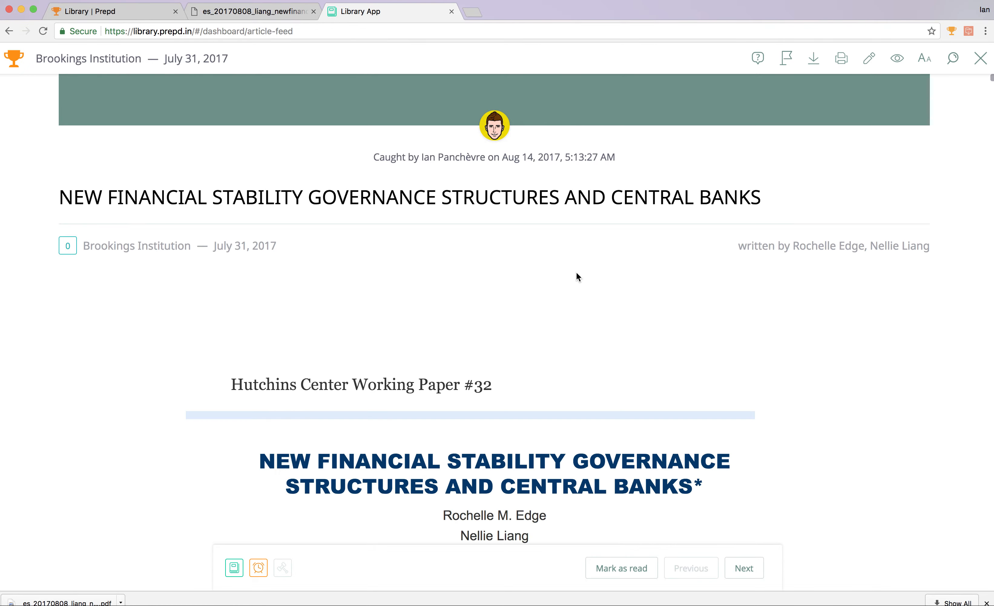
scroll(576, 271, down, 6)
scroll(576, 271, down, 20)
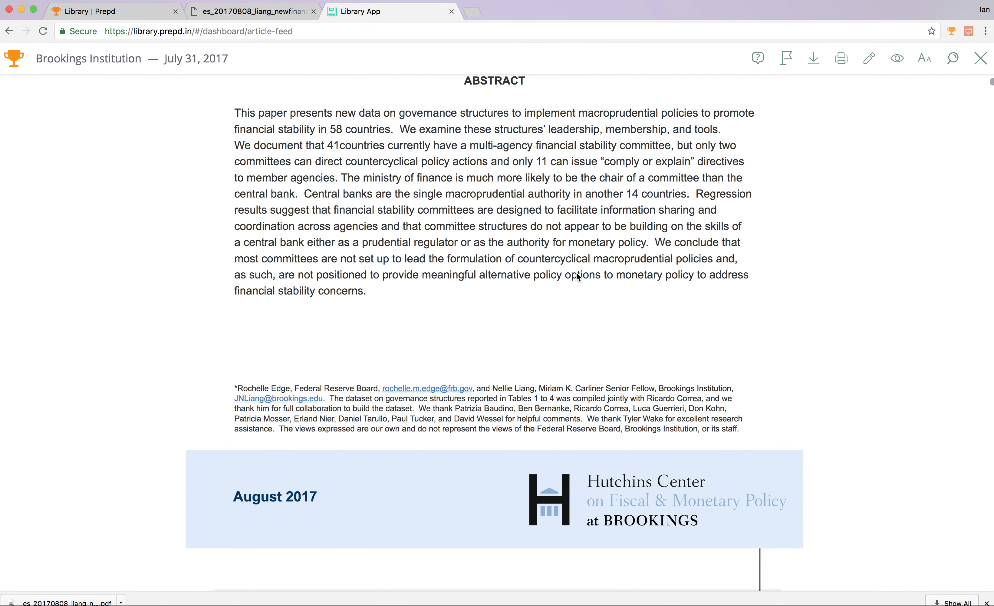
scroll(576, 271, down, 4)
scroll(576, 271, down, 10)
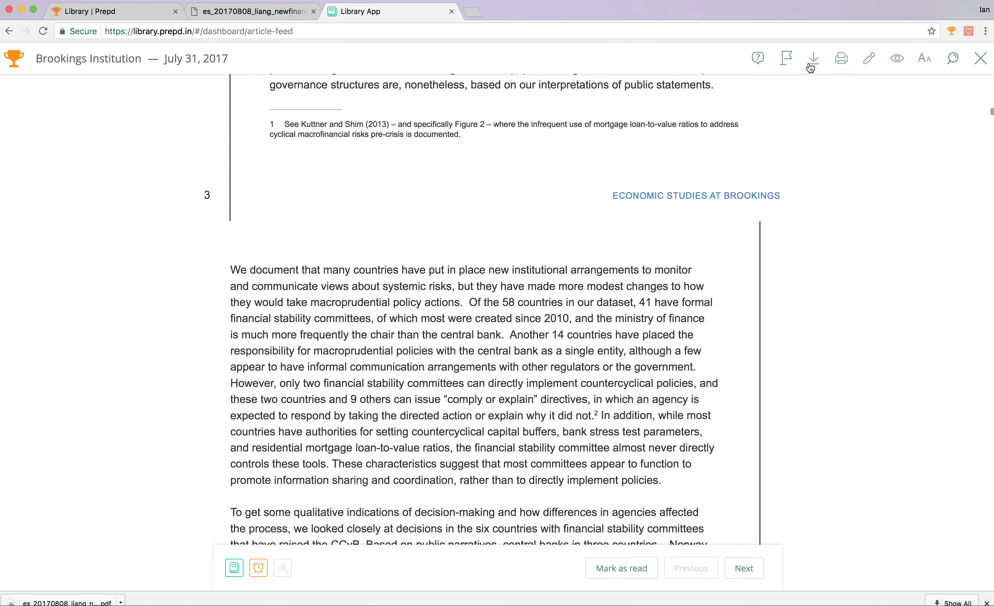
scroll(632, 387, up, 10)
scroll(633, 387, up, 20)
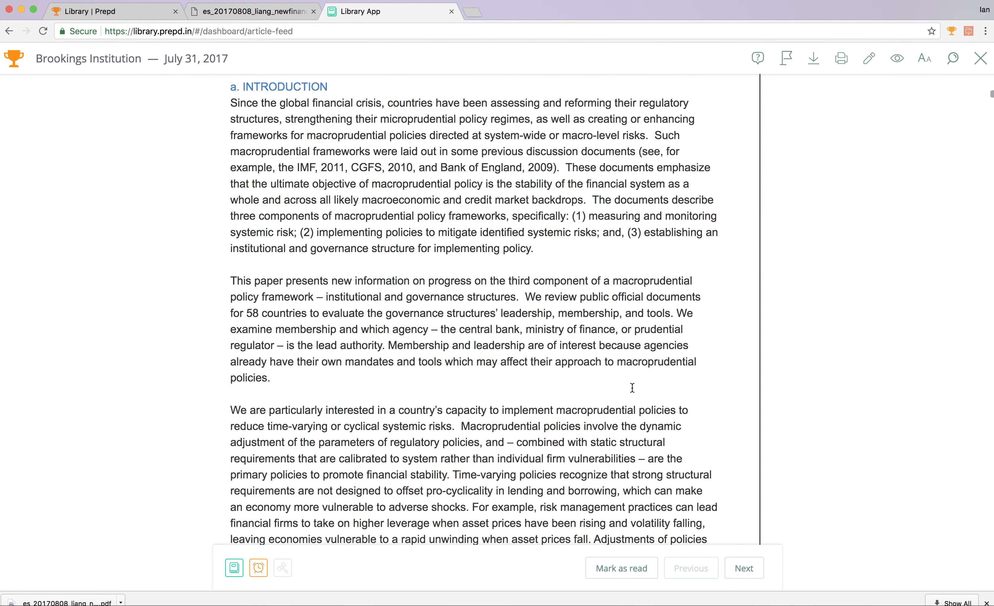
scroll(632, 388, down, 20)
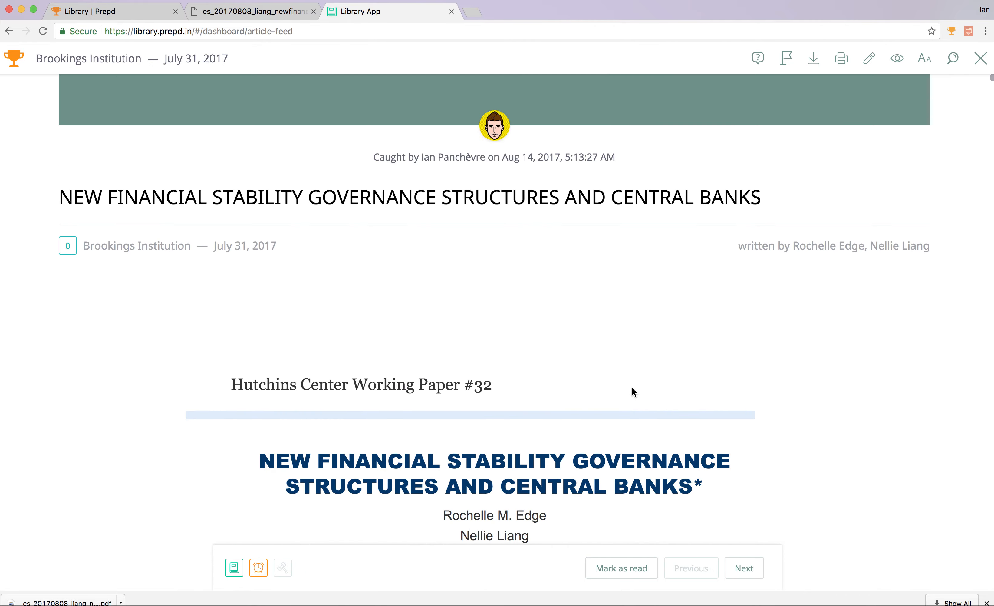
scroll(633, 390, down, 3)
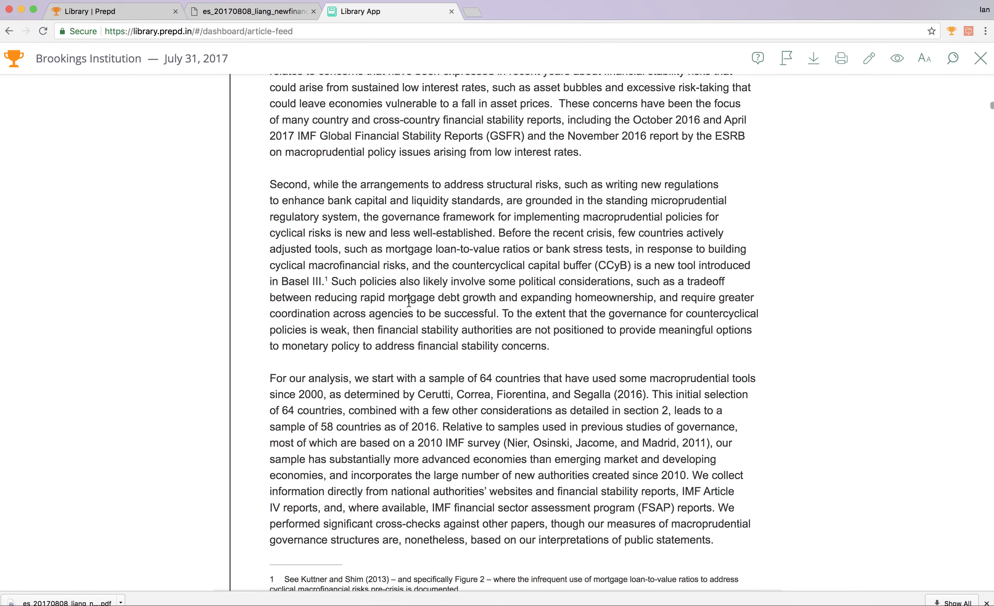
scroll(549, 414, down, 20)
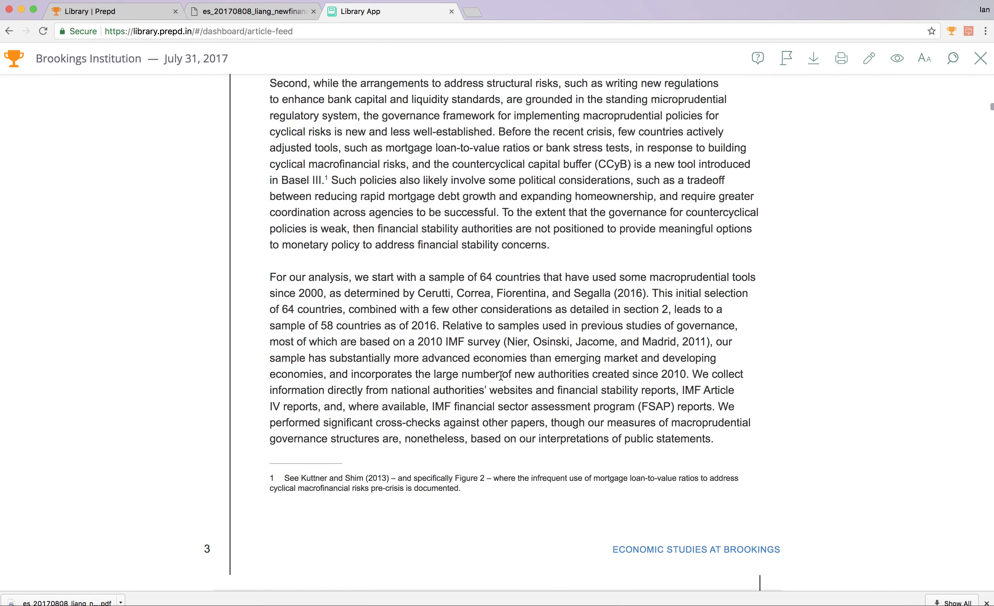
scroll(501, 375, down, 17)
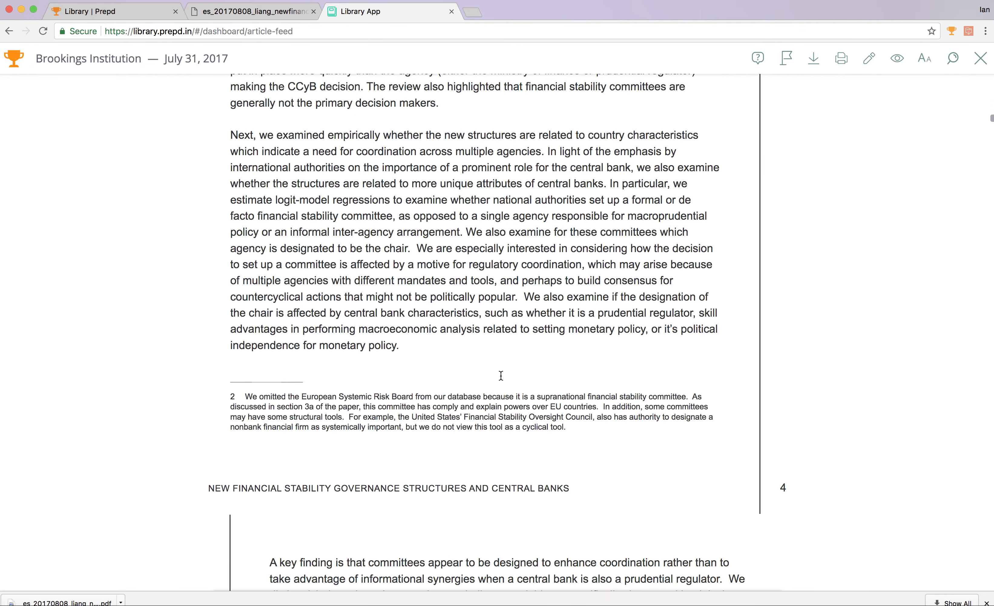
scroll(501, 374, up, 20)
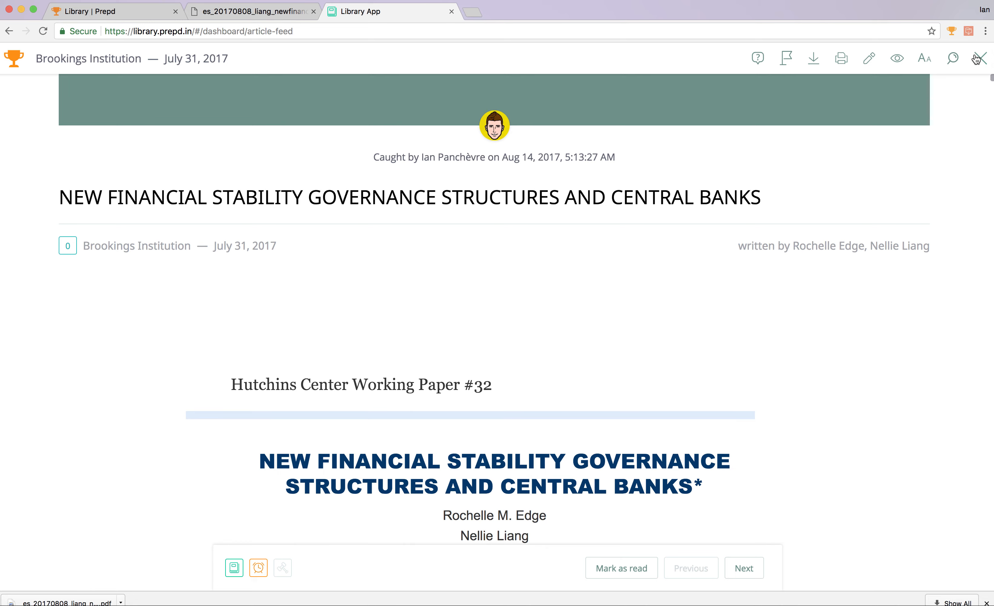
click(979, 58)
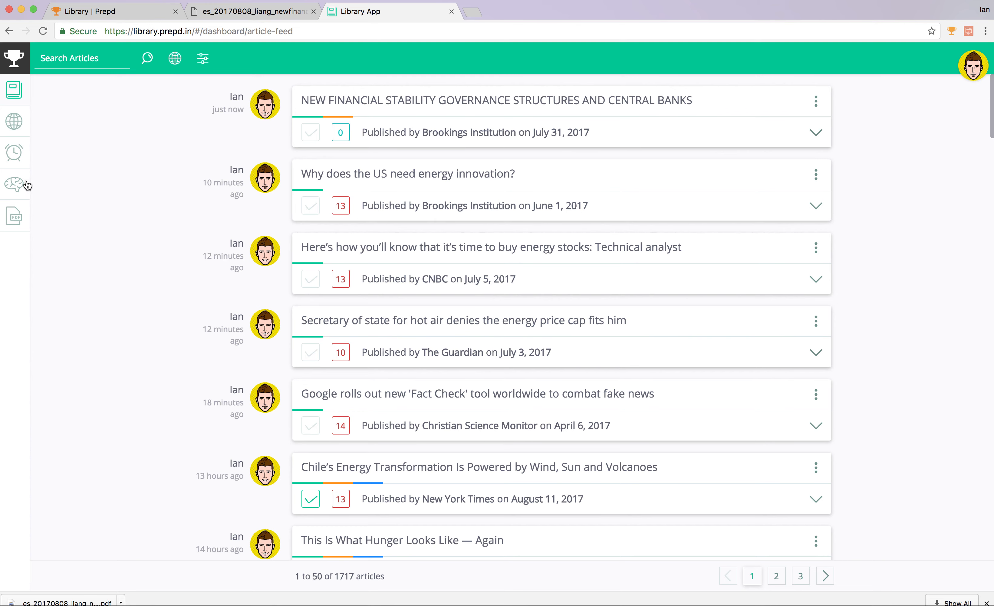
- Browse the saved articles in the article feed and close the browser's downloads bar
scroll(117, 152, down, 10)
scroll(117, 154, down, 10)
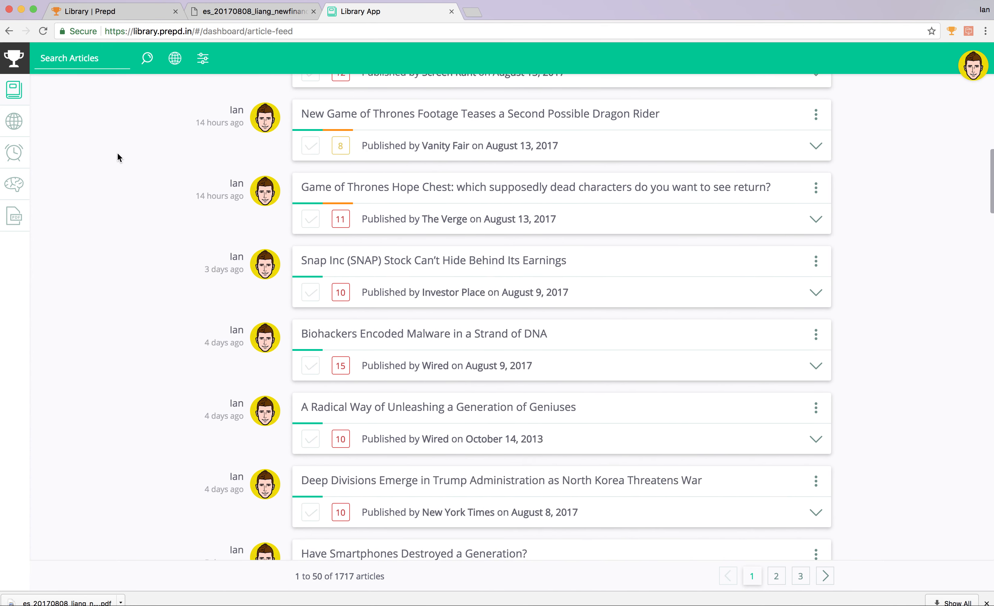
scroll(117, 154, down, 1)
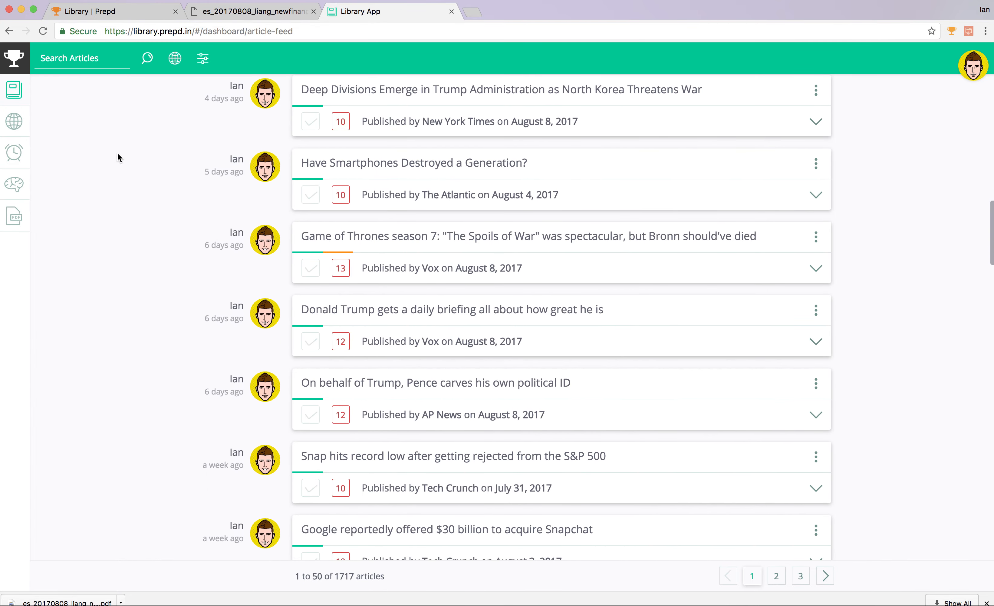
scroll(117, 154, down, 1)
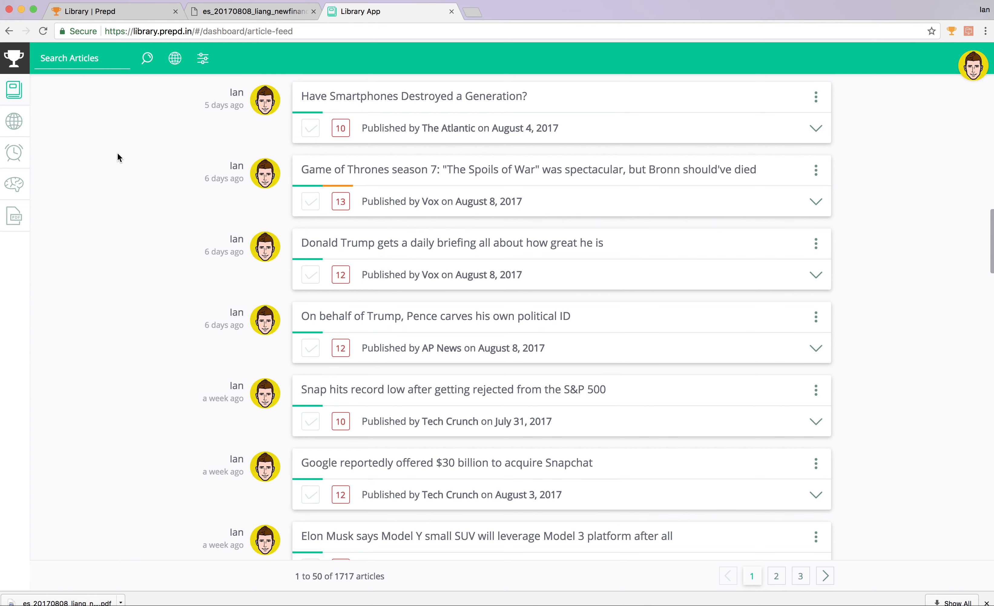
scroll(117, 154, up, 7)
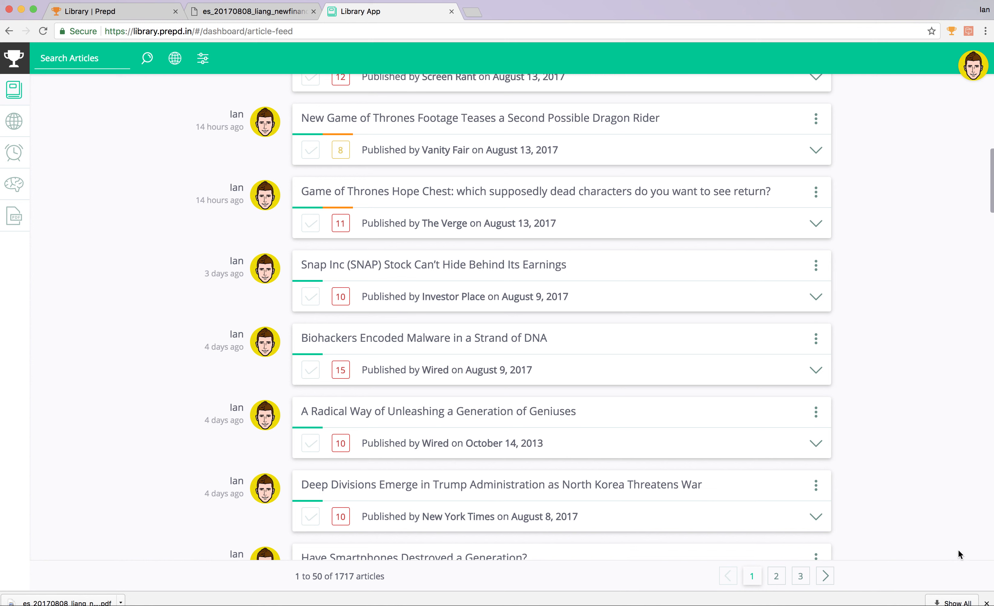
click(986, 601)
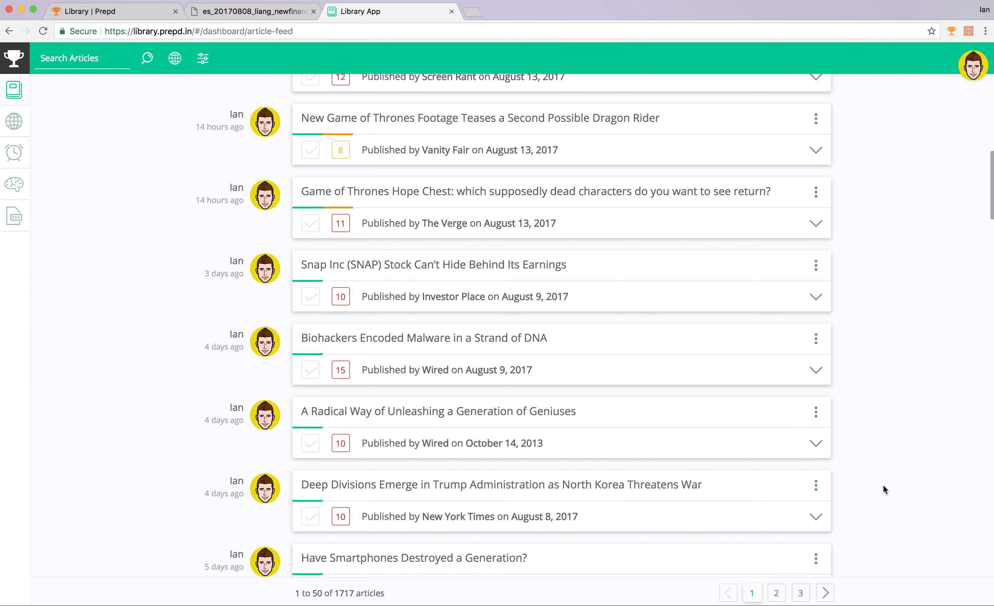